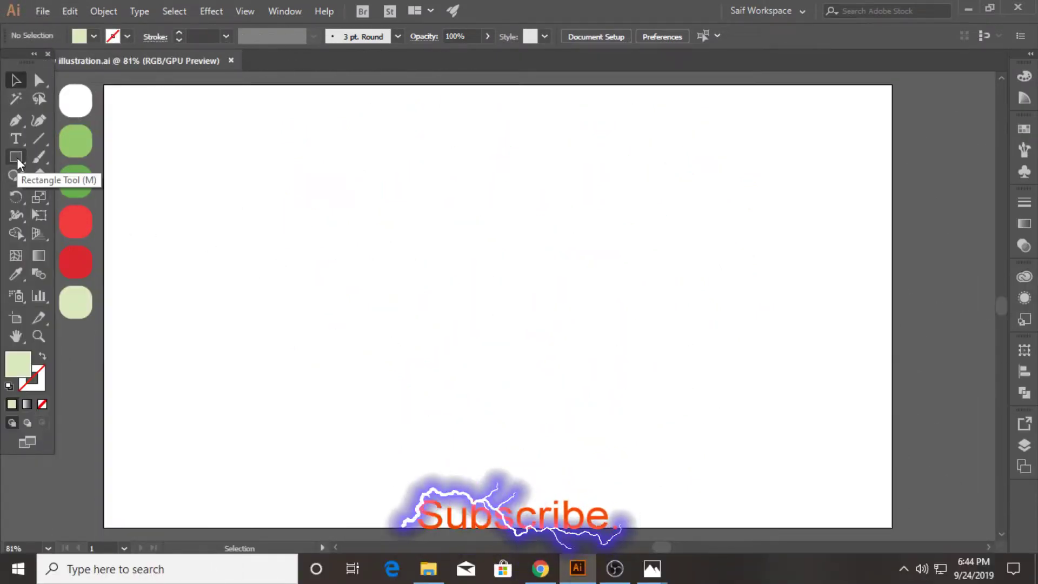
# Draw a circle near the artboard centre and fill it with the red swatch
pyautogui.click(17, 157)
pyautogui.click(53, 194)
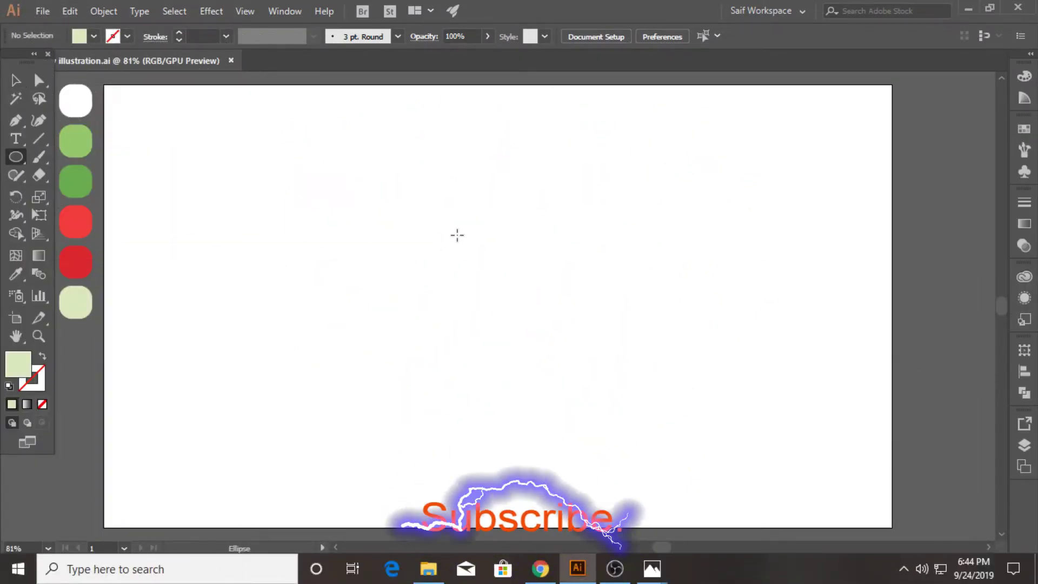
pyautogui.moveTo(456, 234); pyautogui.dragTo(524, 302)
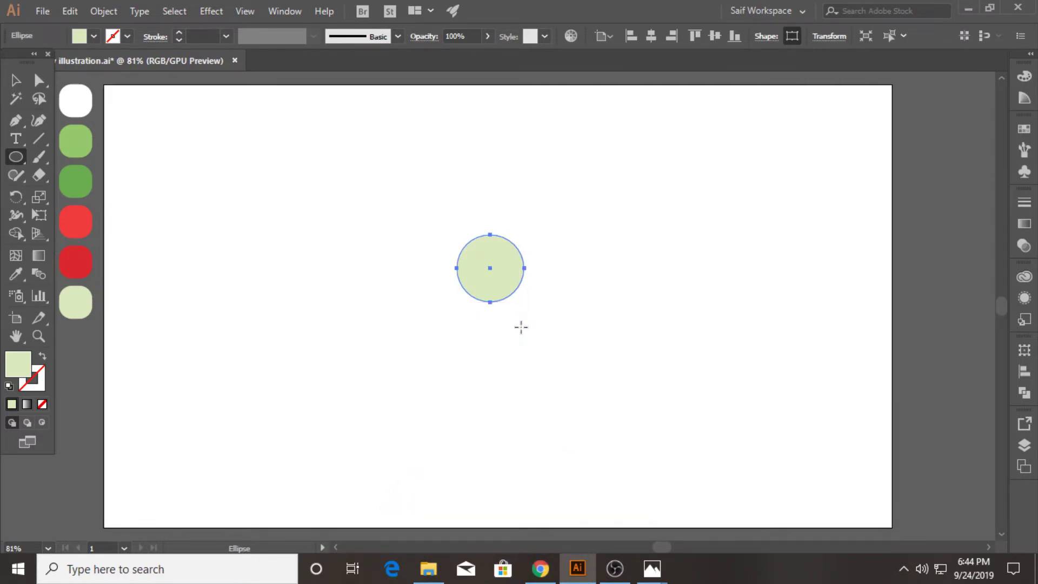
pyautogui.click(16, 274)
pyautogui.click(76, 219)
pyautogui.click(15, 80)
# Add a -5 Offset Path inset copy inside the red circle
pyautogui.click(366, 234)
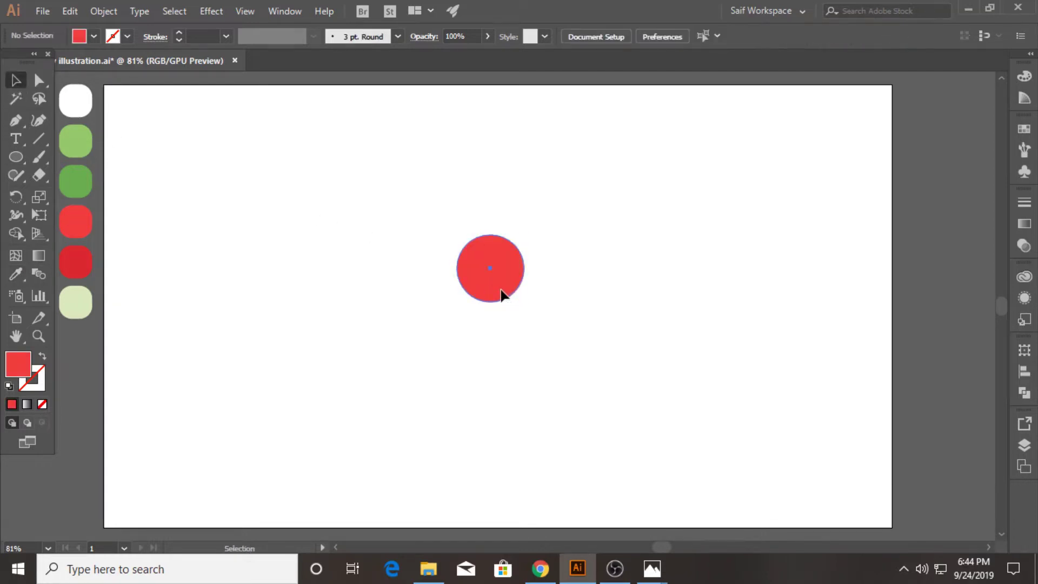
pyautogui.click(501, 295)
pyautogui.click(103, 11)
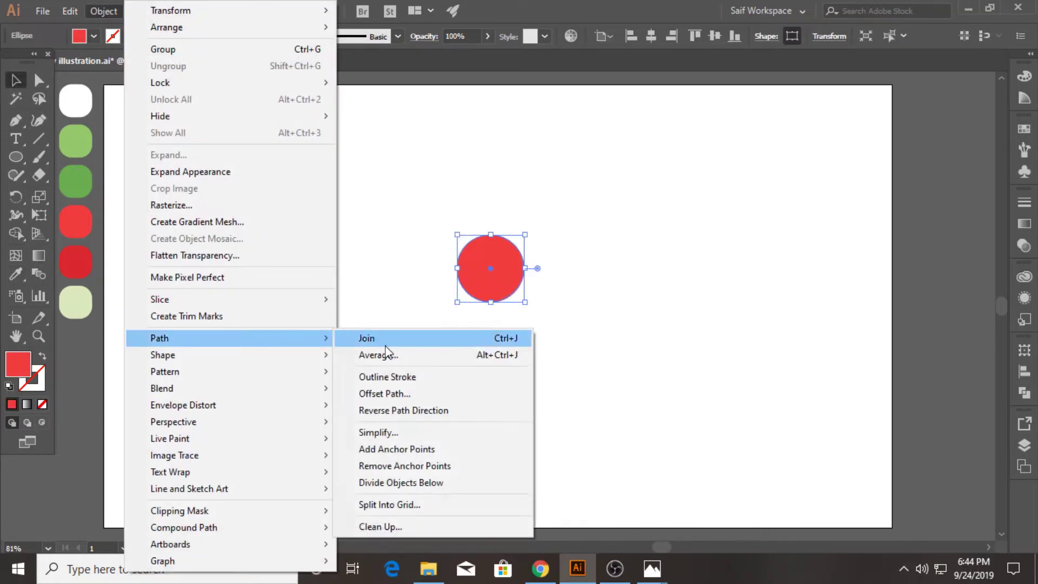
pyautogui.click(387, 394)
pyautogui.write('-5')
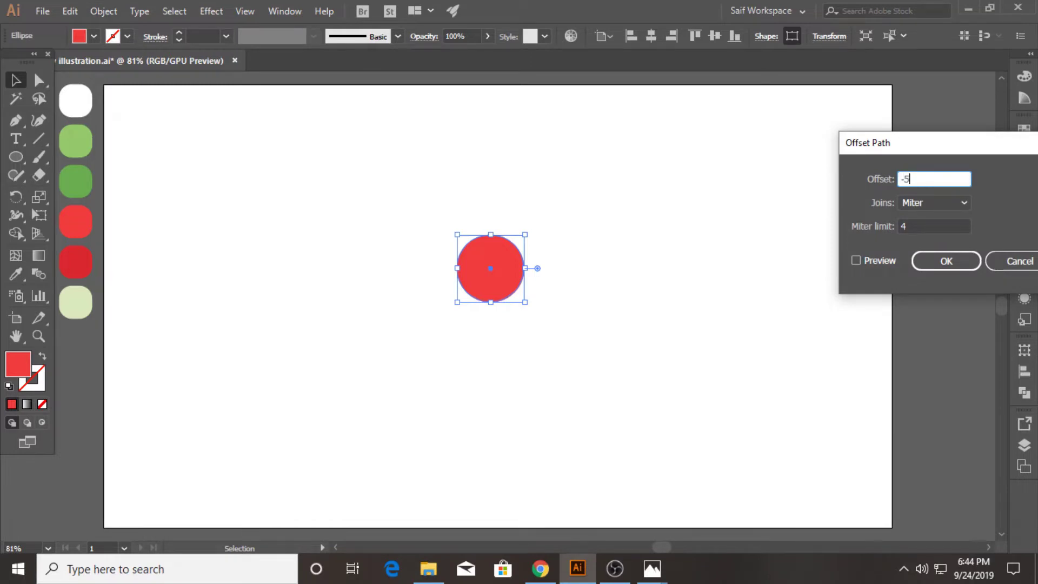
pyautogui.click(873, 261)
pyautogui.click(935, 267)
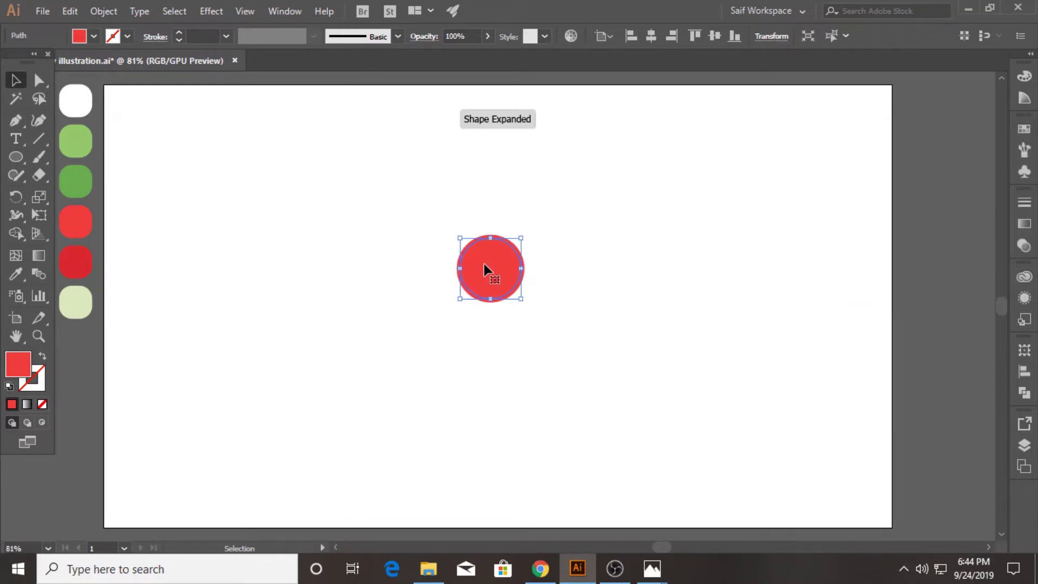
# Draw a closed Pen shape over the lower right of the red circle
pyautogui.click(15, 120)
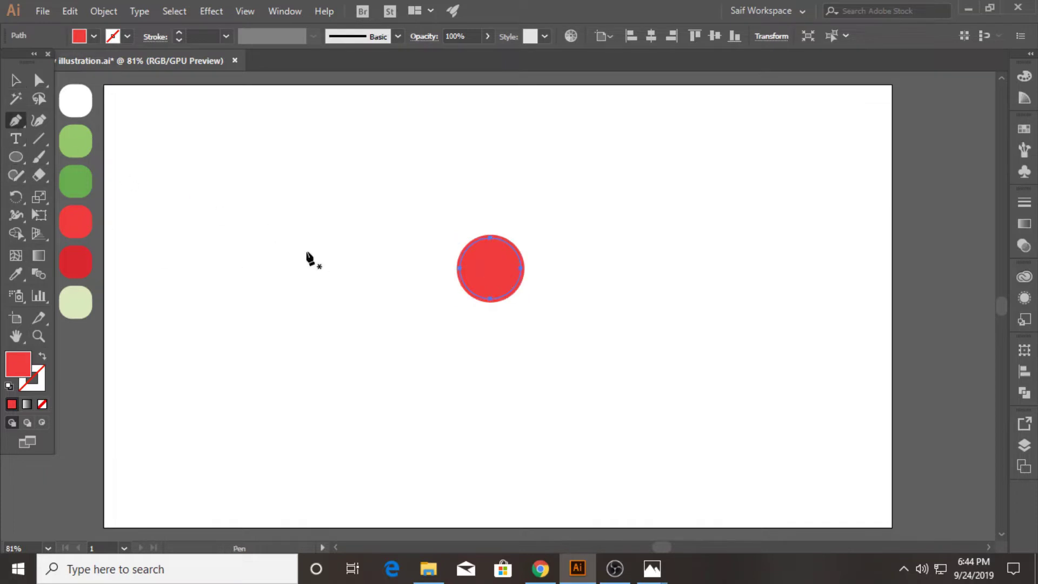
pyautogui.moveTo(452, 284); pyautogui.dragTo(526, 278)
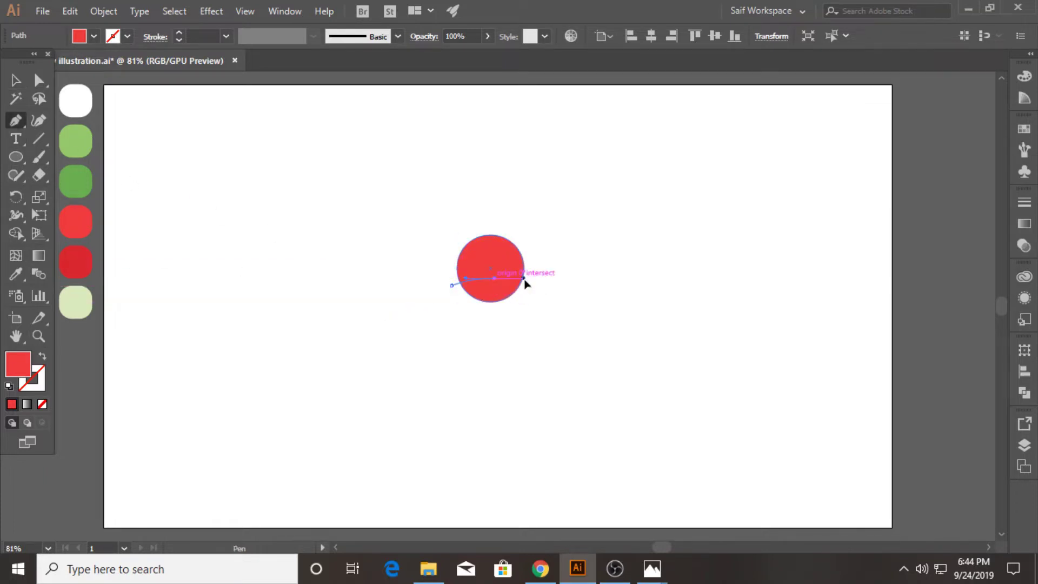
pyautogui.moveTo(510, 216); pyautogui.dragTo(533, 222)
pyautogui.click(558, 250)
pyautogui.click(556, 346)
pyautogui.click(459, 346)
pyautogui.click(451, 285)
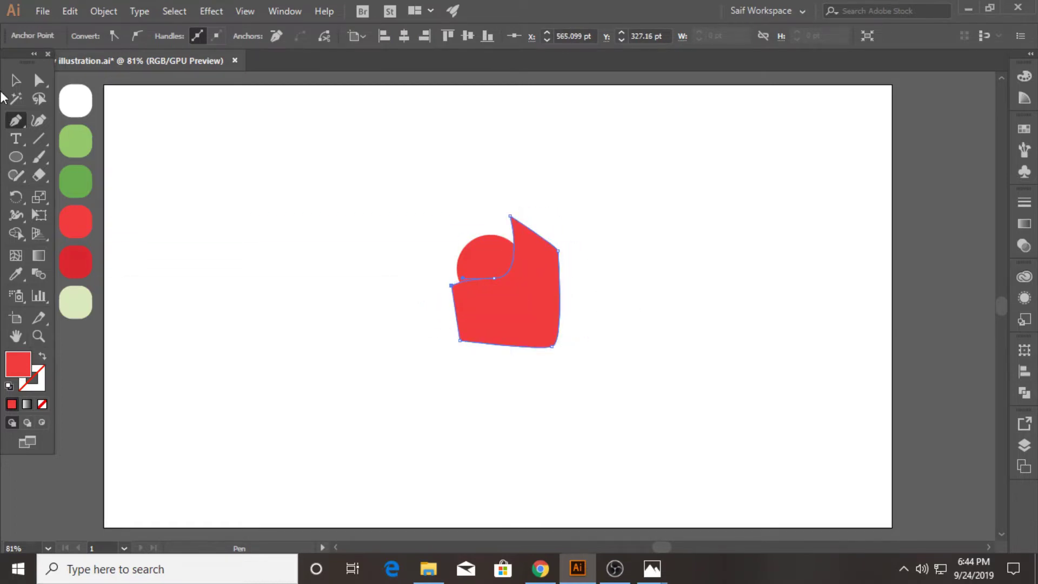
pyautogui.press('v')
# Duplicate the circle with the shape and carve a crescent from the copy using Shape Builder
pyautogui.moveTo(511, 314); pyautogui.dragTo(605, 374)
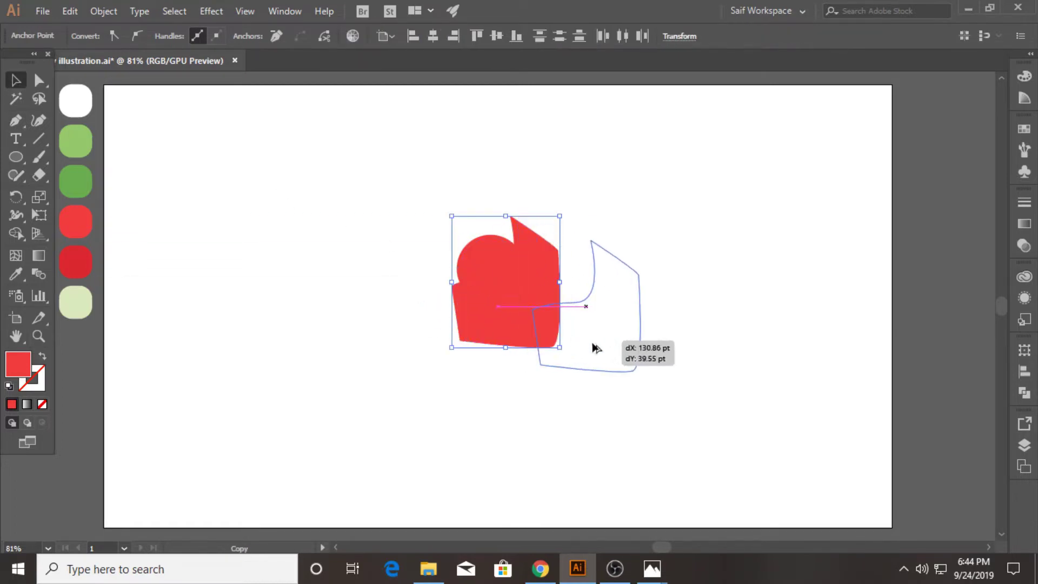
pyautogui.hotkey('ctrl', 'z')
pyautogui.keyDown('shift'); pyautogui.click(481, 269); pyautogui.keyUp('shift')
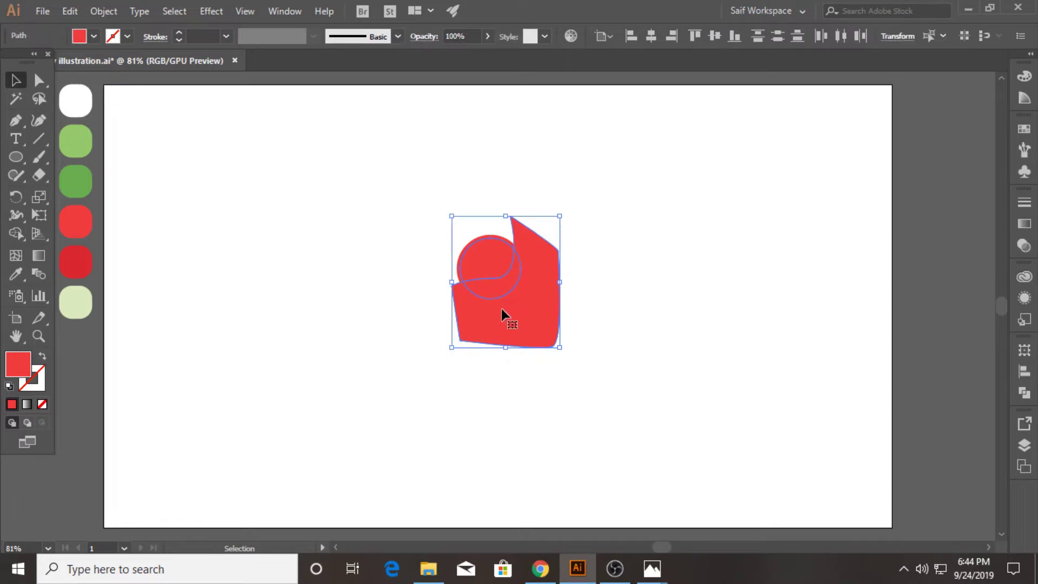
pyautogui.moveTo(498, 308); pyautogui.dragTo(609, 363)
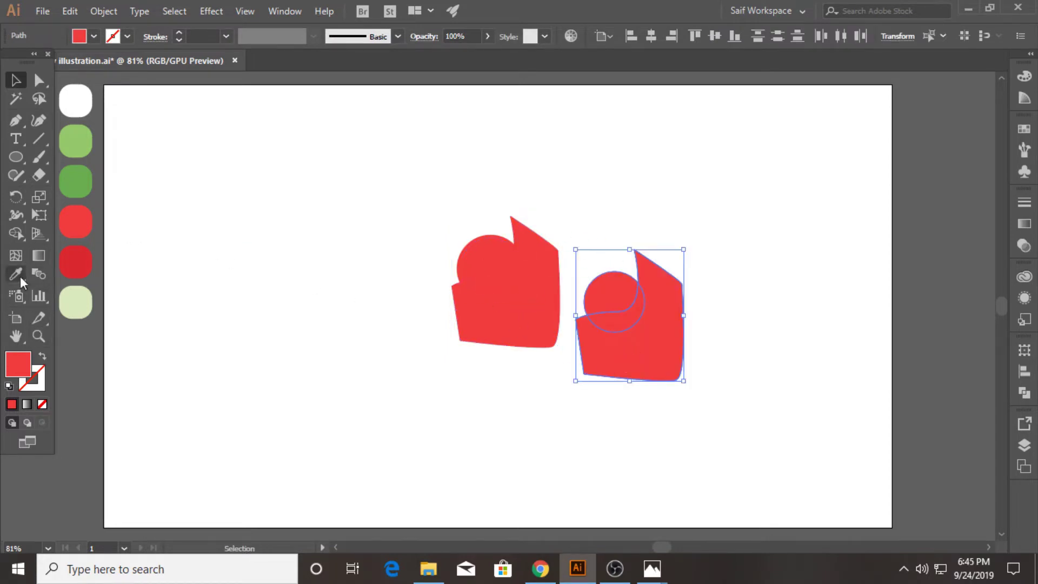
pyautogui.click(16, 233)
pyautogui.keyDown('alt'); pyautogui.click(629, 299); pyautogui.keyUp('alt')
pyautogui.keyDown('alt'); pyautogui.click(630, 362); pyautogui.keyUp('alt')
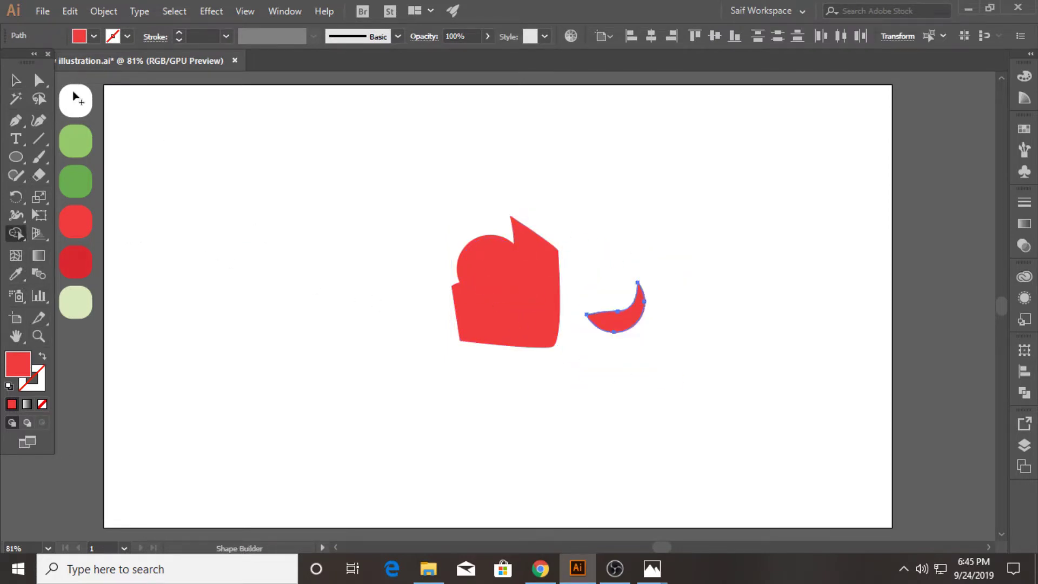
# Round the crescent's sharp corners and fill it with a darker red
pyautogui.click(39, 80)
pyautogui.moveTo(605, 328); pyautogui.dragTo(596, 322)
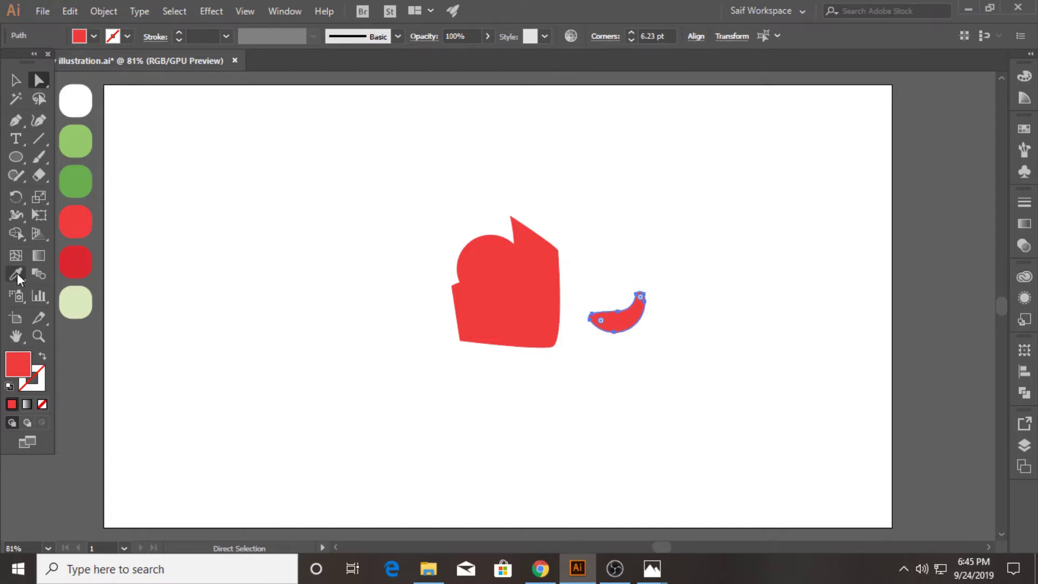
pyautogui.click(18, 278)
pyautogui.click(76, 262)
# Delete the blocky shape and place a crescent copy on the circle's lower half
pyautogui.click(16, 80)
pyautogui.click(391, 342)
pyautogui.click(485, 316)
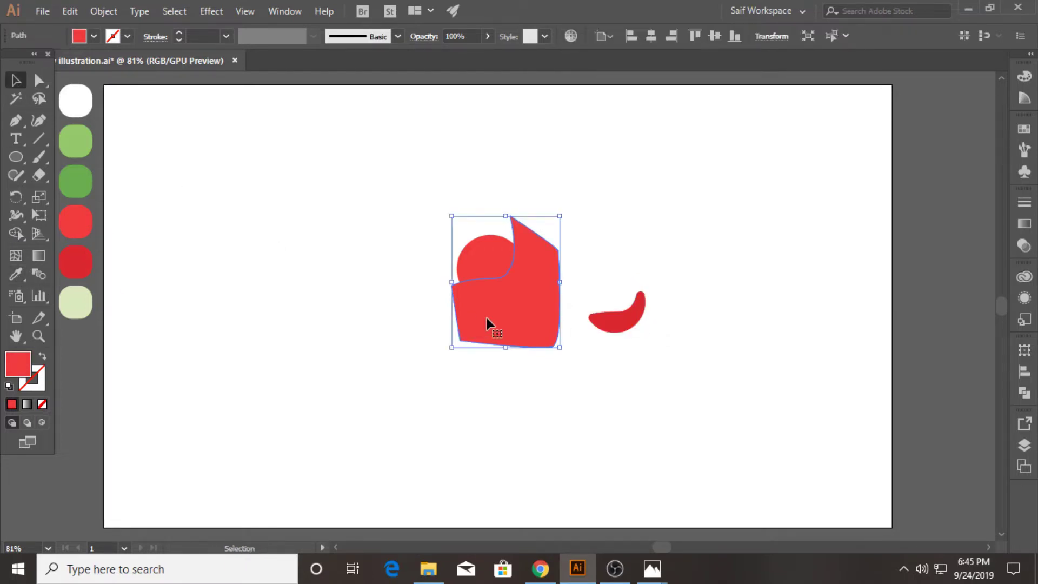
pyautogui.press('Delete')
pyautogui.moveTo(597, 318)
pyautogui.mouseDown()
pyautogui.moveTo(481, 285)
pyautogui.moveTo(487, 291)
pyautogui.mouseUp()
# Delete the spare right crescent and nudge the shadow inside the circle's lower edge
pyautogui.moveTo(530, 325); pyautogui.dragTo(679, 376)
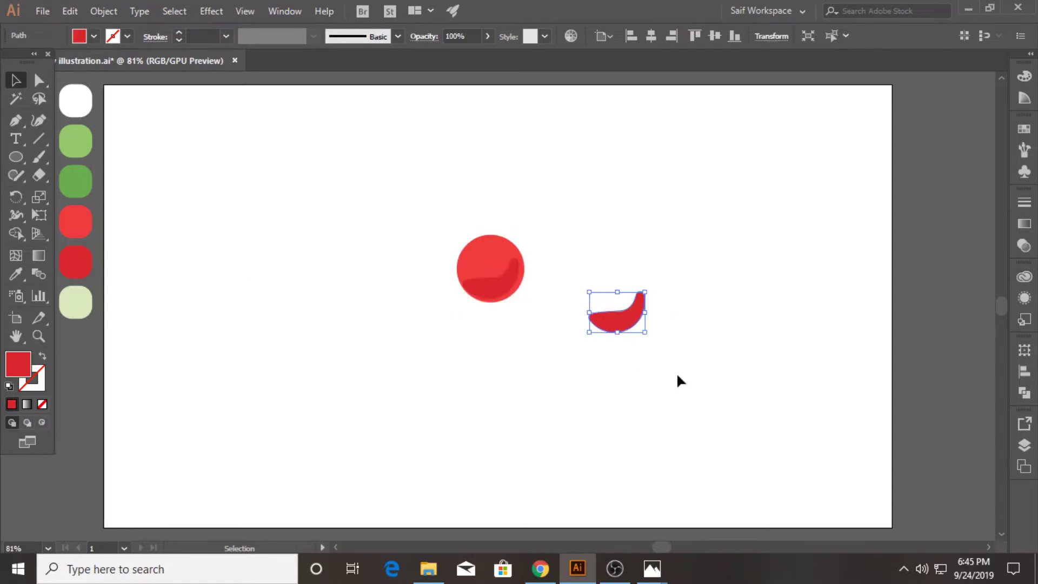
pyautogui.press('Delete')
pyautogui.scroll(5, 503, 248)
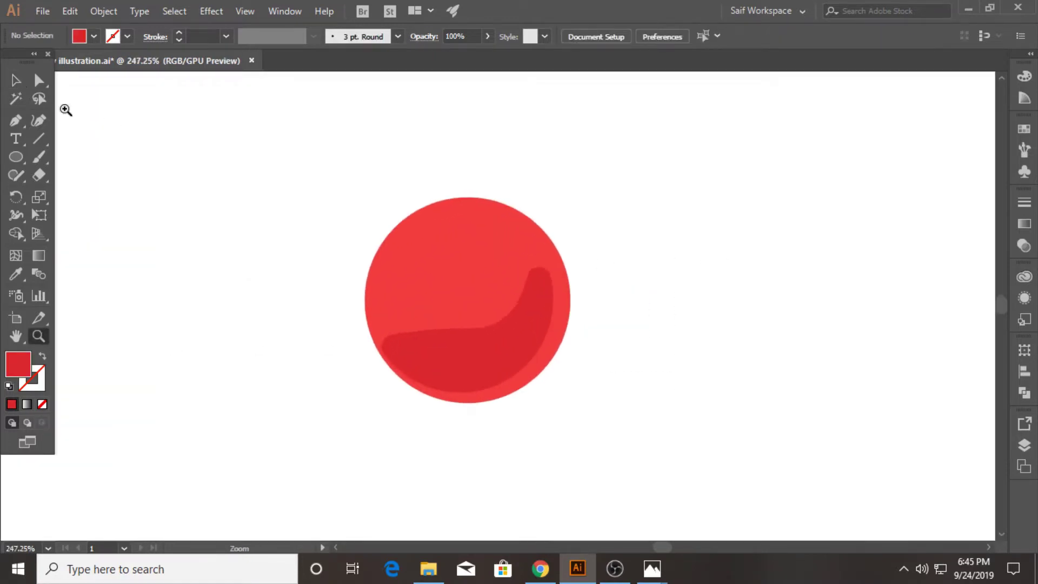
pyautogui.moveTo(476, 334); pyautogui.dragTo(493, 340)
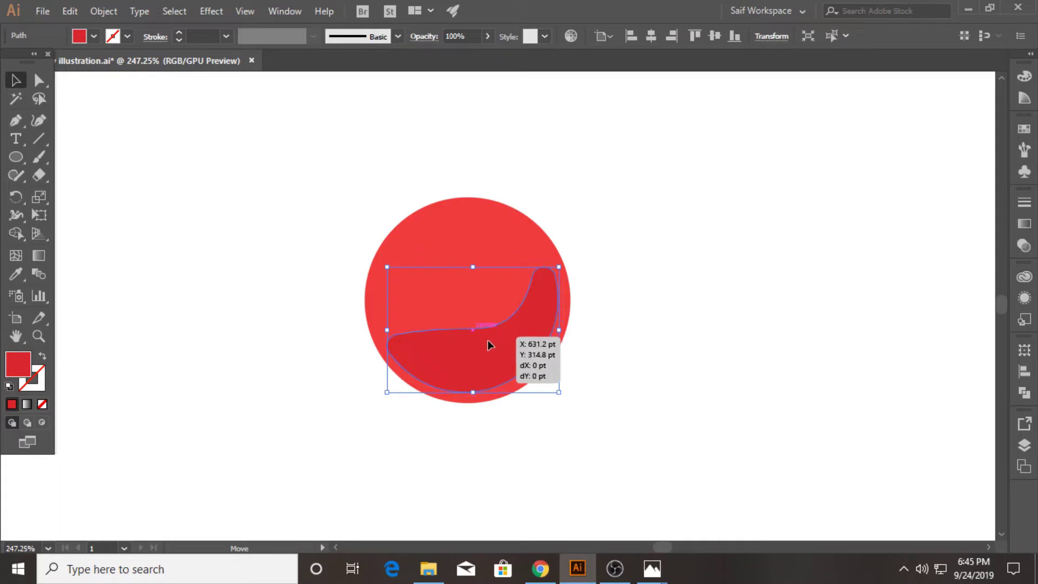
pyautogui.moveTo(492, 341); pyautogui.dragTo(488, 353)
pyautogui.press('Right')
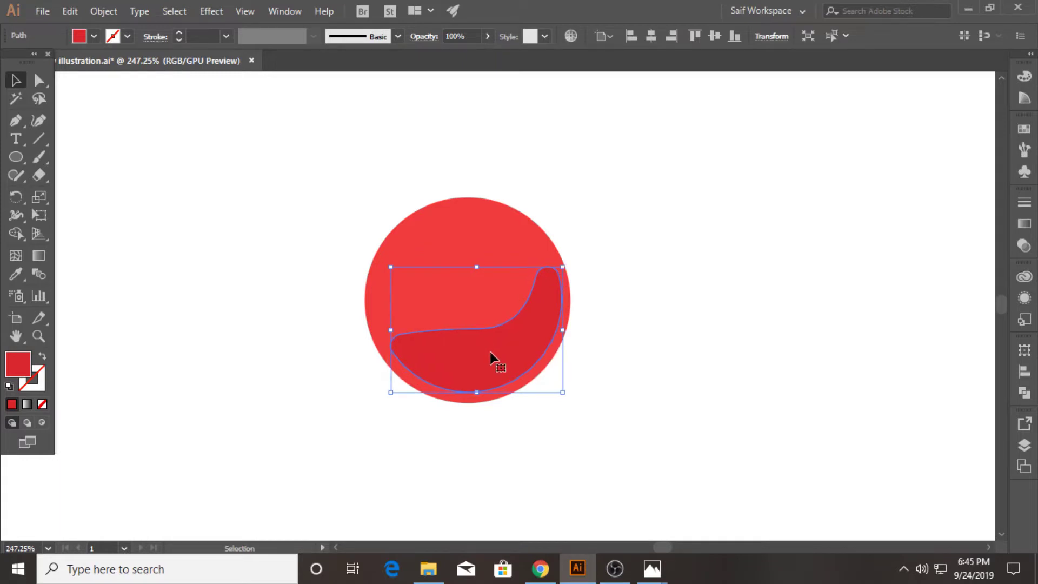
pyautogui.click(391, 154)
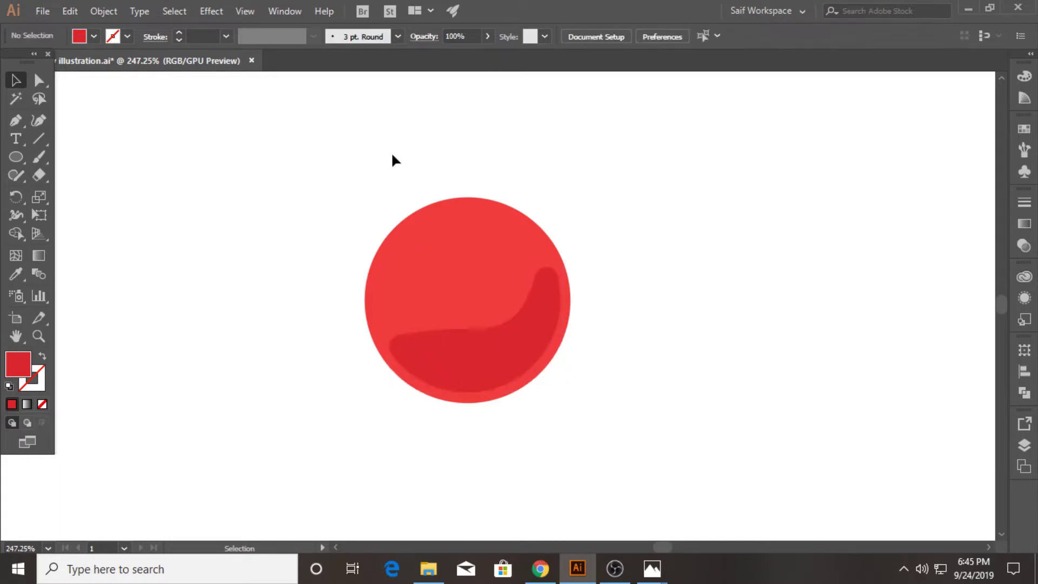
# Draw a tilted white oval highlight on the red circle's upper left
pyautogui.moveTo(9, 158); pyautogui.dragTo(76, 192)
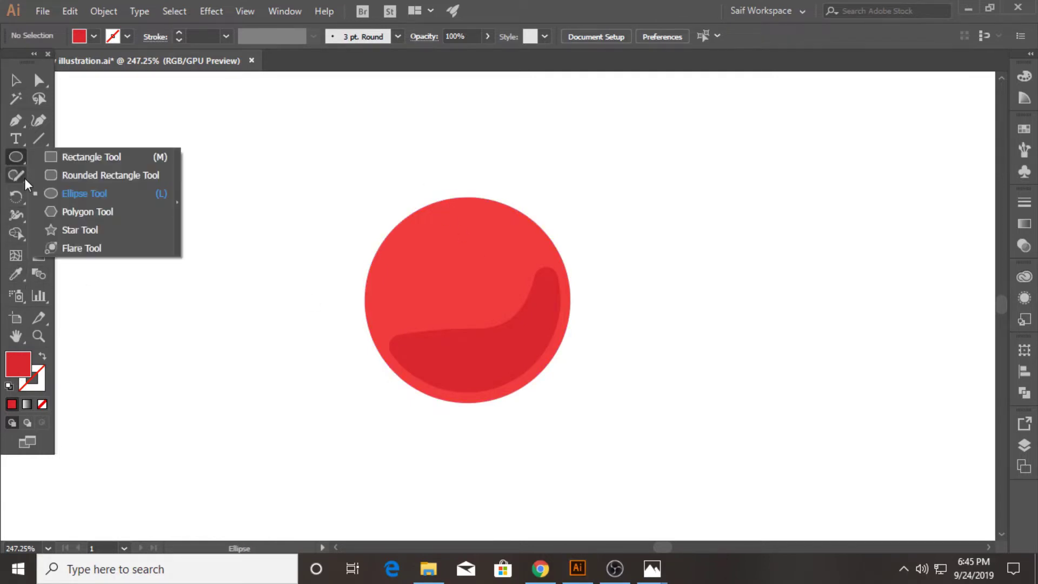
pyautogui.moveTo(423, 240); pyautogui.dragTo(458, 293)
pyautogui.click(79, 36)
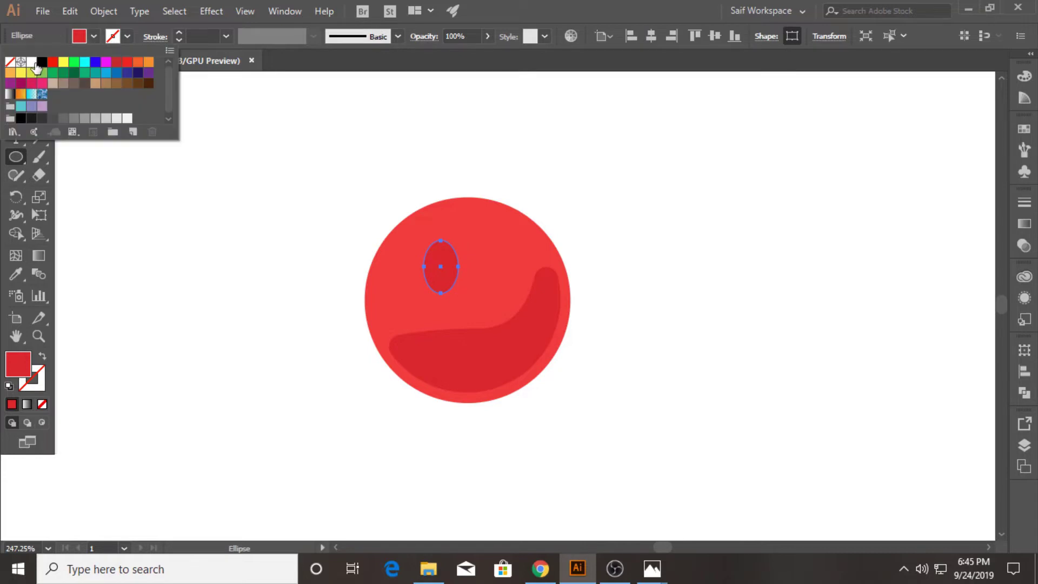
pyautogui.click(34, 66)
pyautogui.click(77, 39)
pyautogui.click(16, 80)
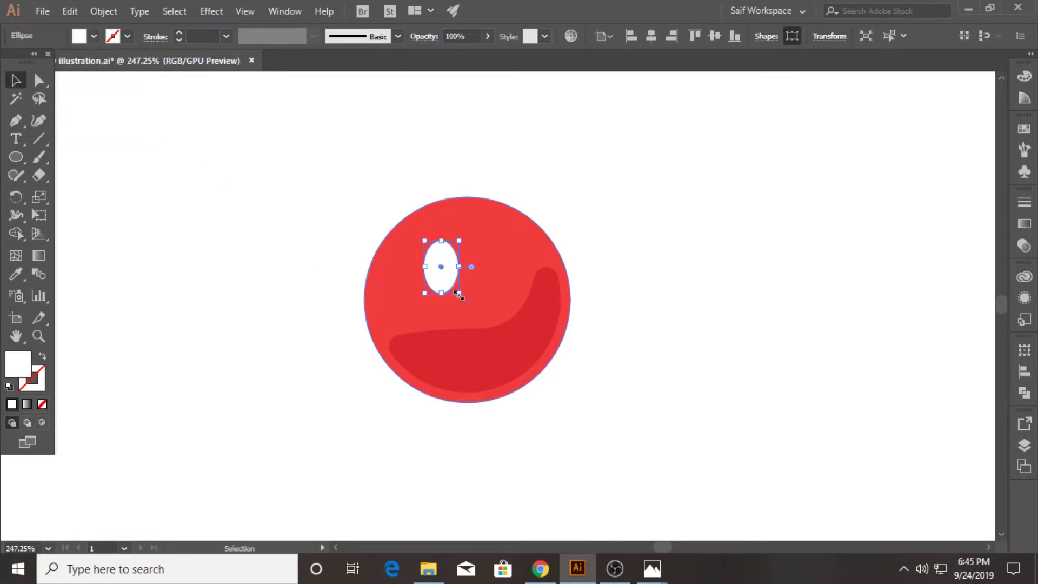
pyautogui.moveTo(459, 300)
pyautogui.mouseDown()
pyautogui.moveTo(441, 305)
pyautogui.moveTo(426, 266)
pyautogui.mouseUp()
# Set the highlight to 70% opacity and add a tiny 70% white dot beside it
pyautogui.click(1024, 246)
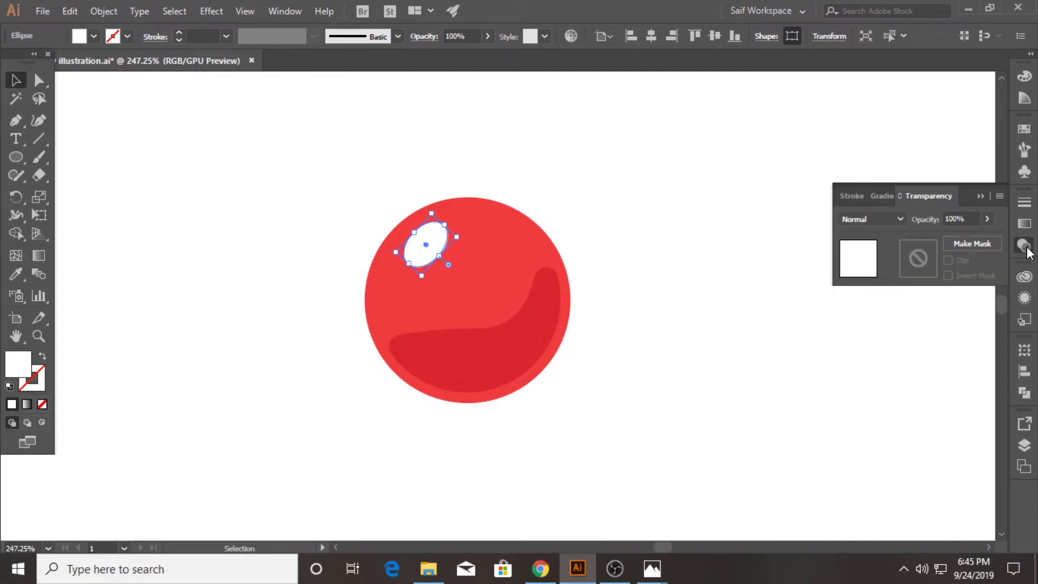
pyautogui.click(969, 218)
pyautogui.write('70')
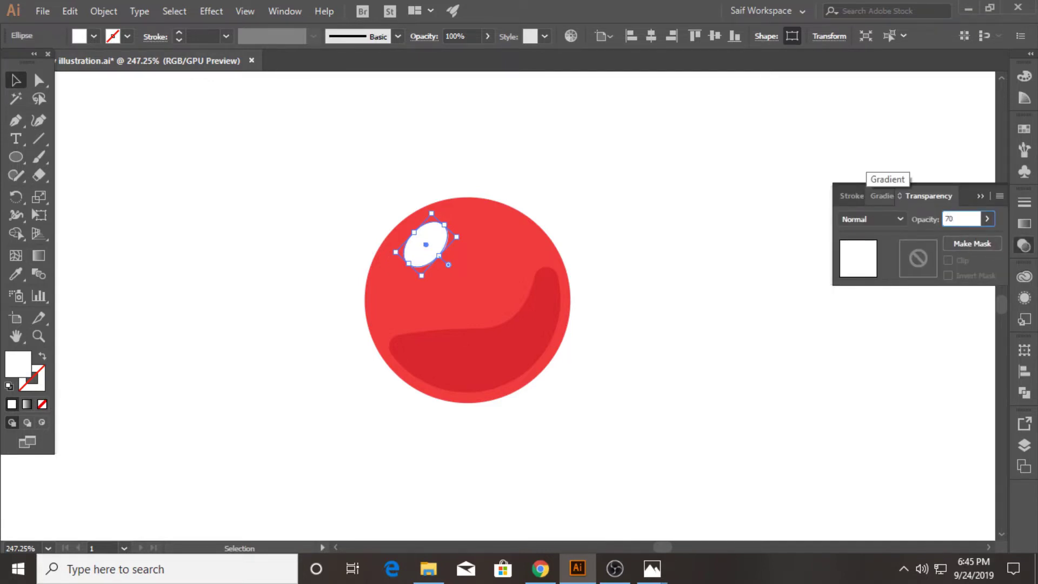
pyautogui.press('Return')
pyautogui.click(16, 157)
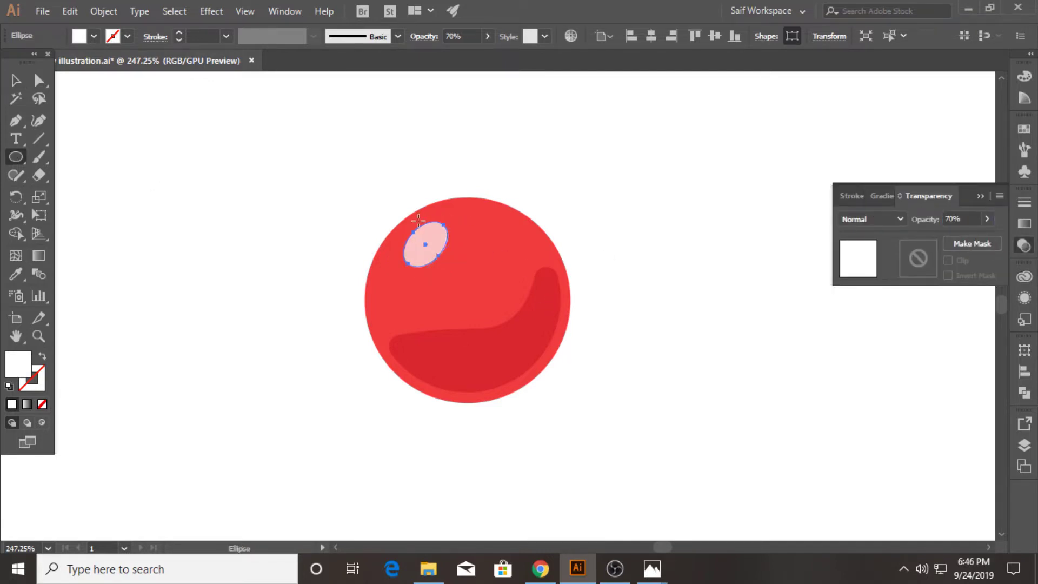
pyautogui.moveTo(426, 230); pyautogui.dragTo(447, 249)
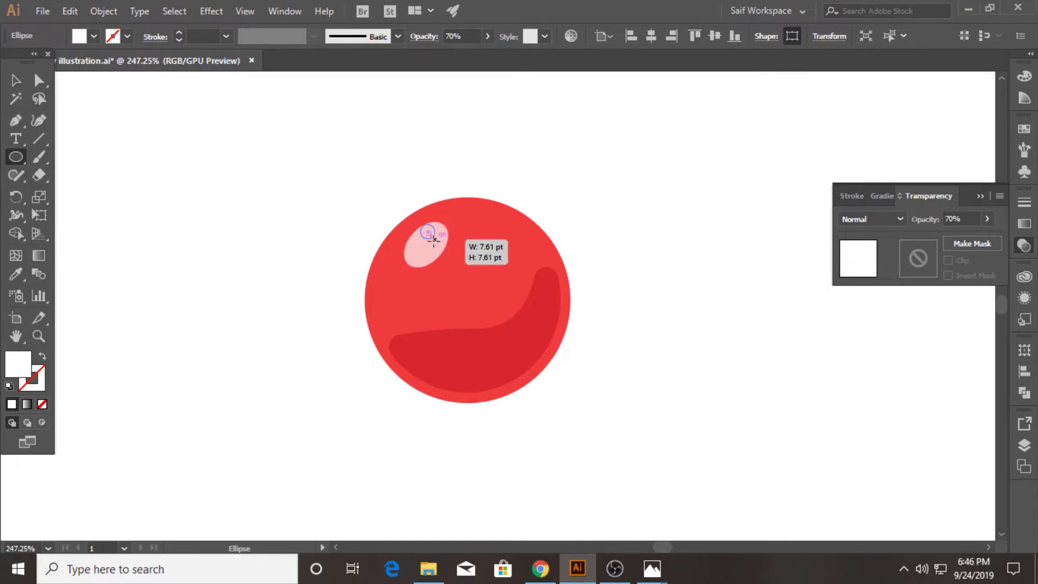
pyautogui.press('7')
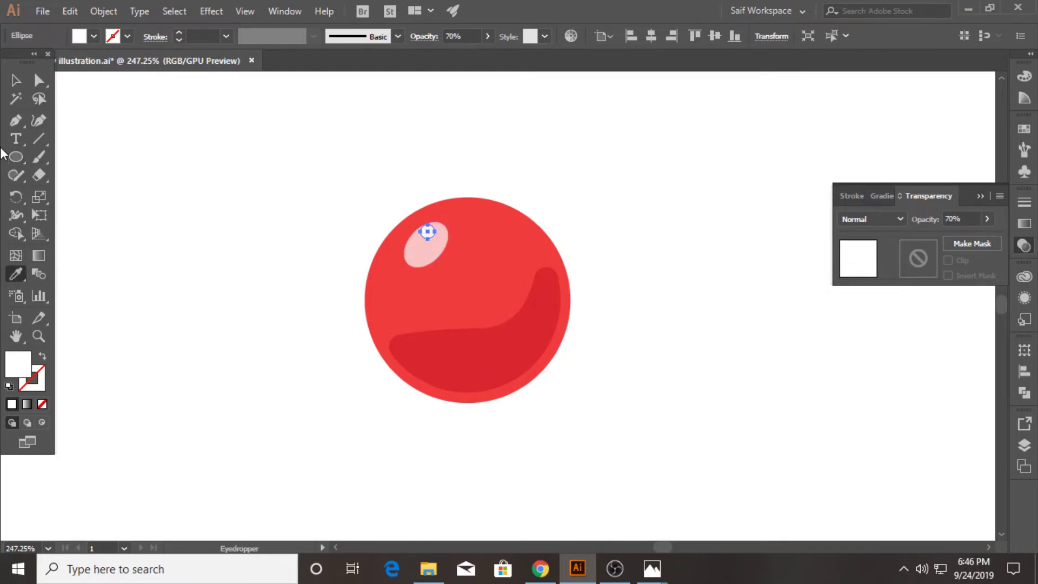
pyautogui.press('v')
pyautogui.click(165, 198)
pyautogui.click(427, 232)
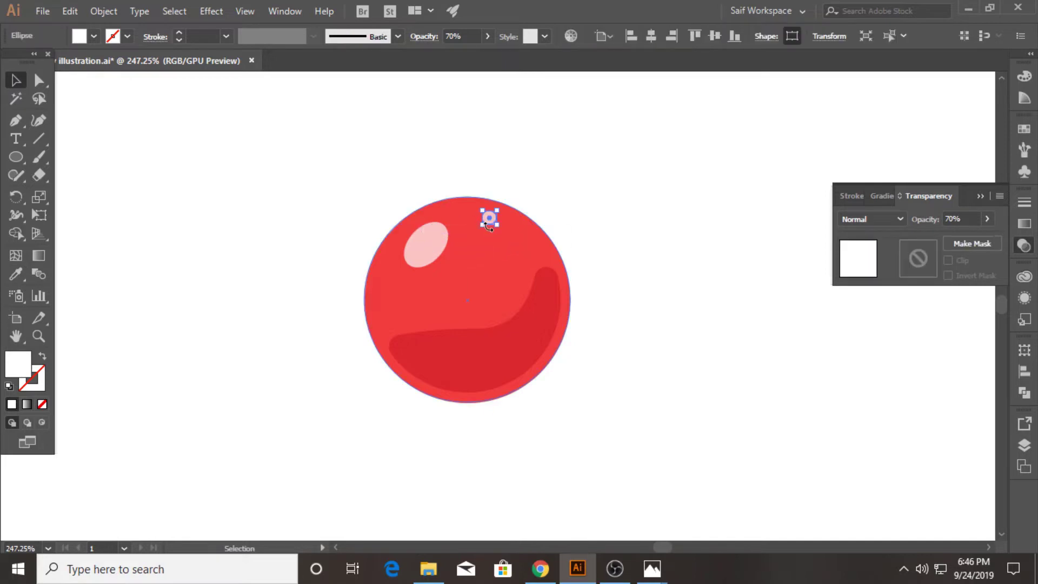
pyautogui.click(285, 246)
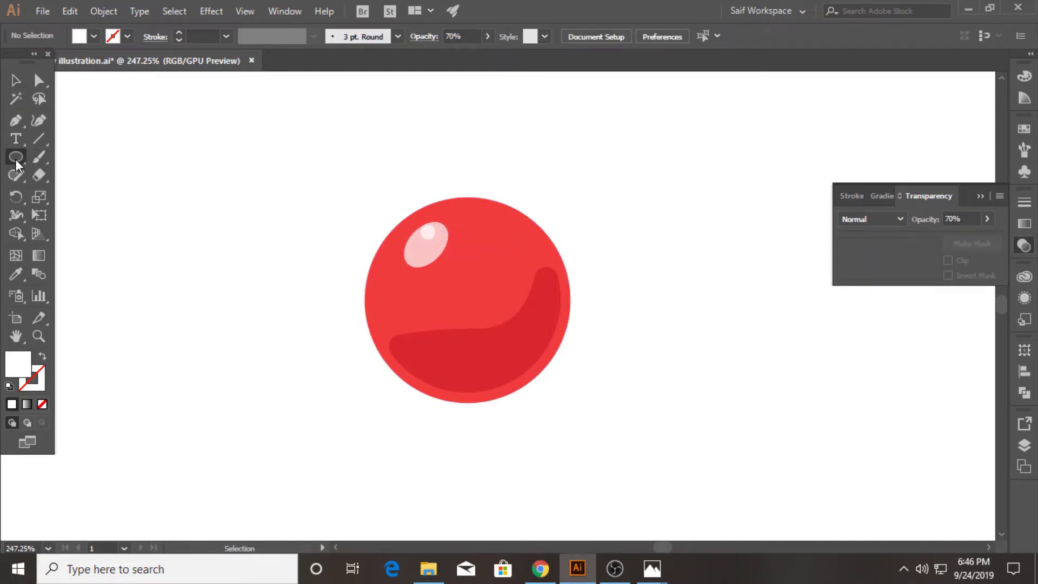
# Add a small black dot on the ball's dark shading
pyautogui.moveTo(451, 333); pyautogui.dragTo(456, 346)
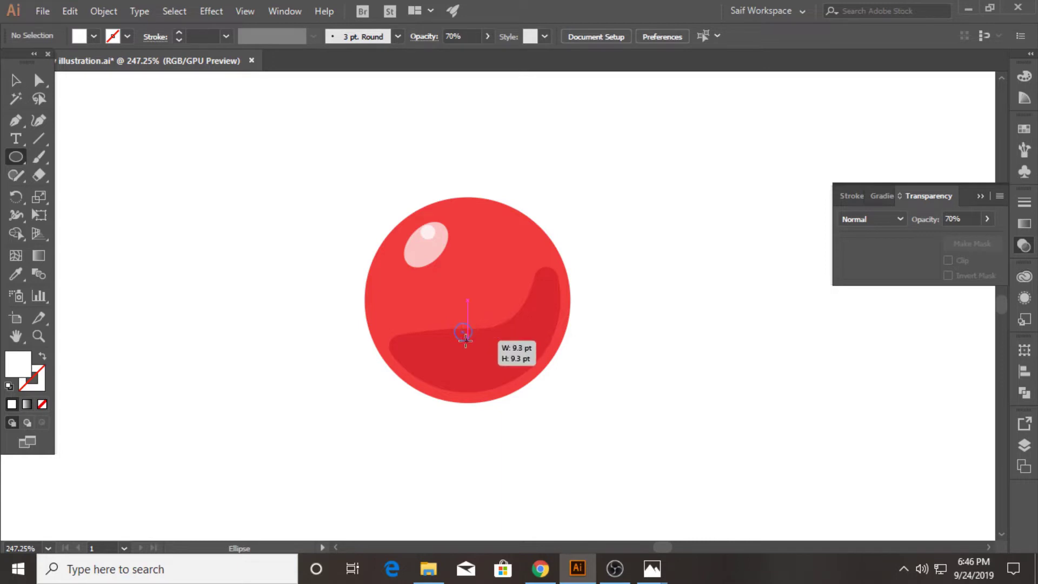
pyautogui.click(93, 36)
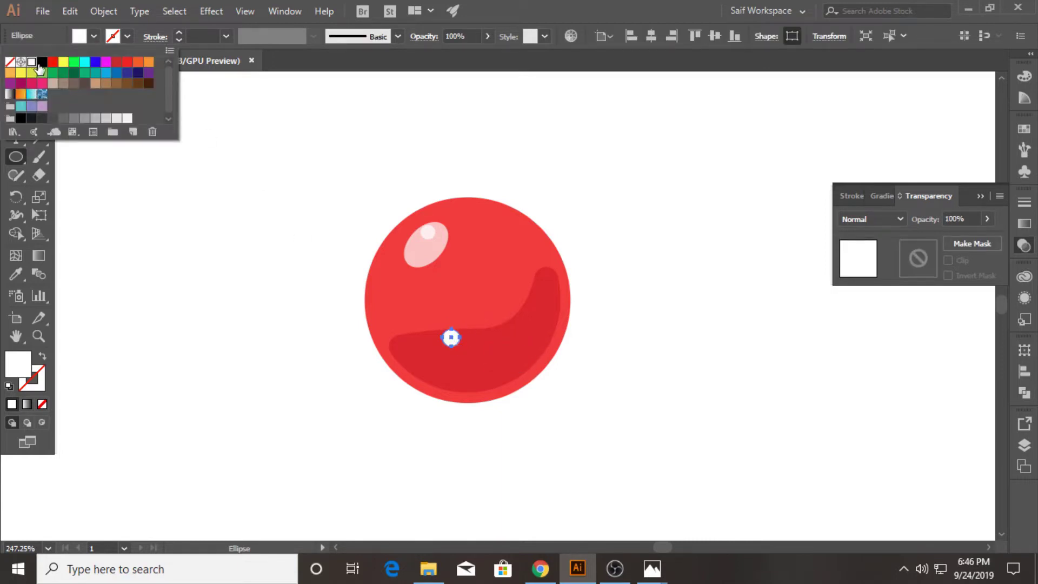
pyautogui.click(39, 65)
pyautogui.press('Escape')
pyautogui.press('v')
pyautogui.click(612, 278)
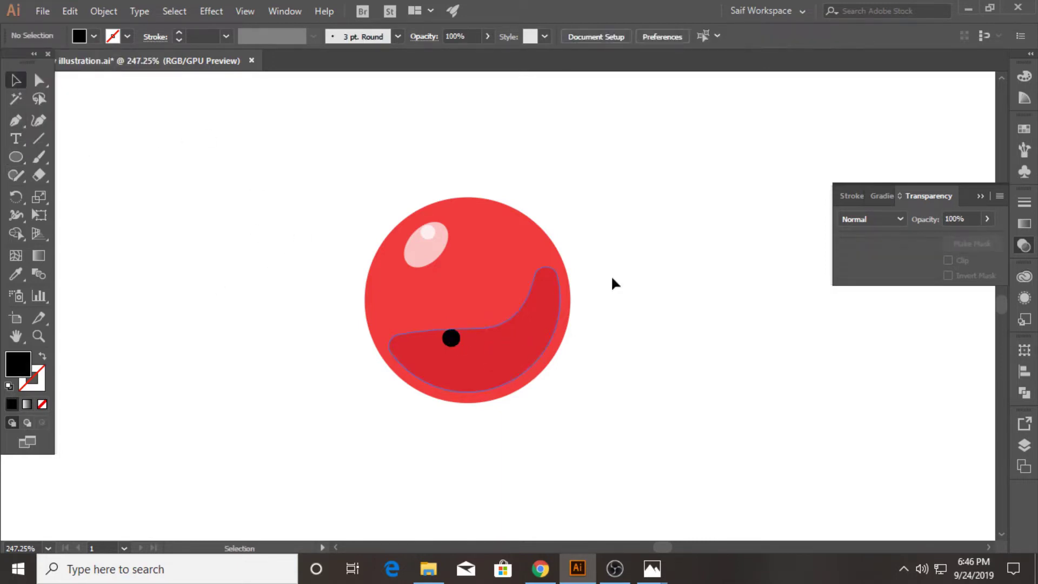
pyautogui.click(979, 196)
# Give the red circle a 5 px dark grey outline and duplicate the whole ball to the right
pyautogui.click(378, 267)
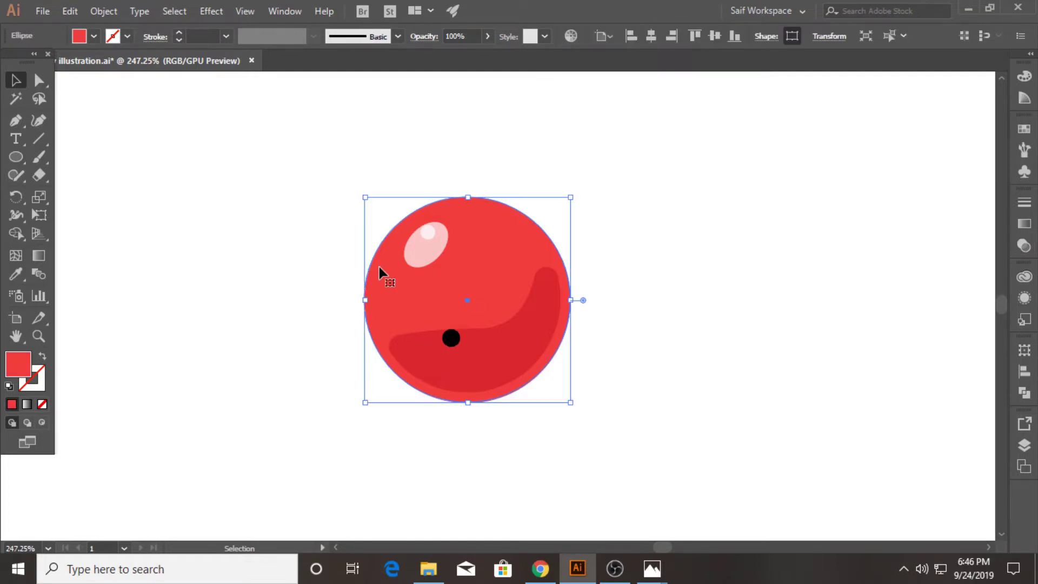
pyautogui.click(115, 38)
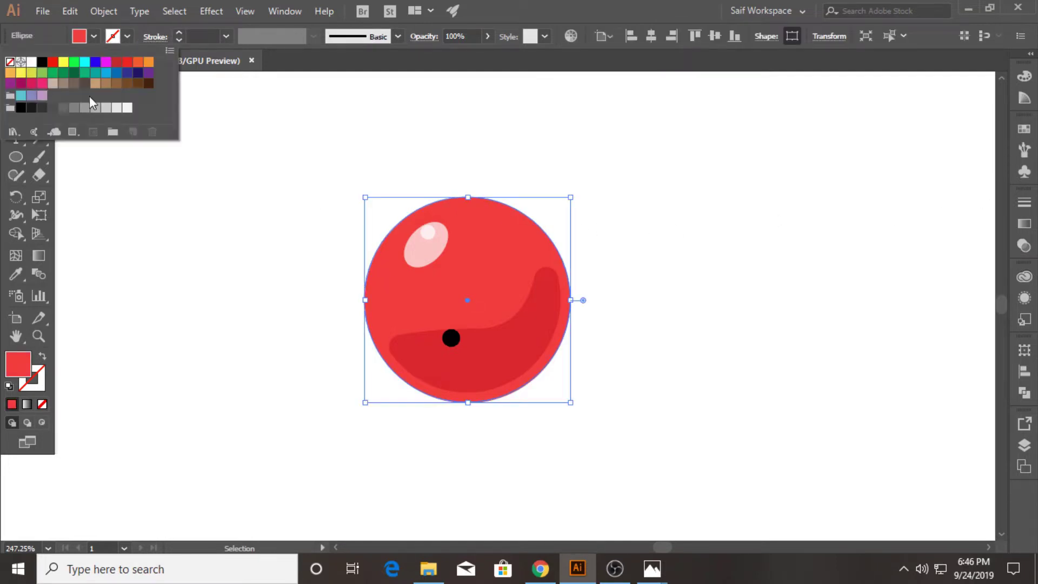
pyautogui.click(53, 110)
pyautogui.click(226, 36)
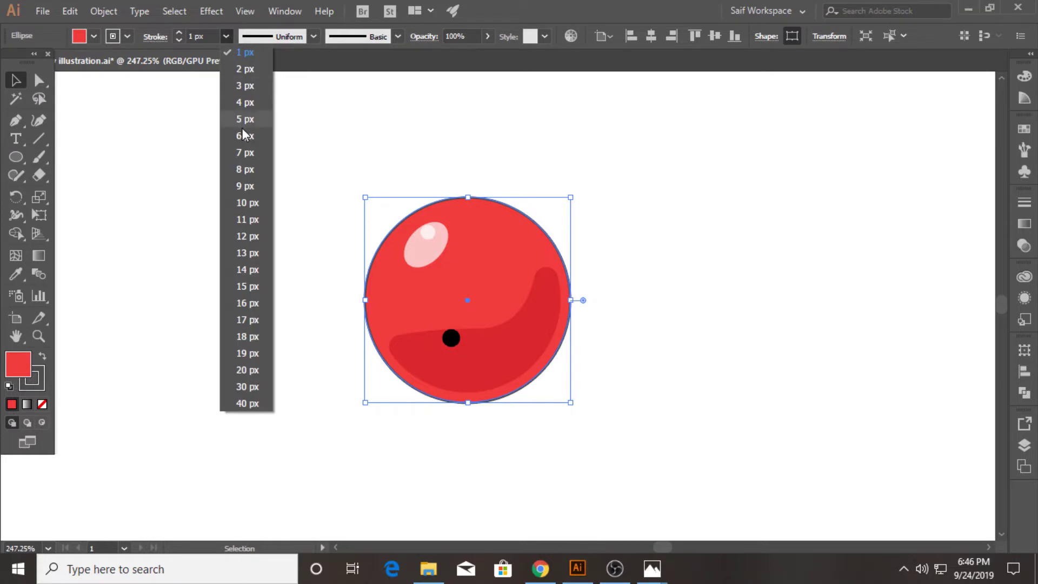
pyautogui.click(245, 128)
pyautogui.click(250, 209)
pyautogui.moveTo(317, 186); pyautogui.dragTo(585, 406)
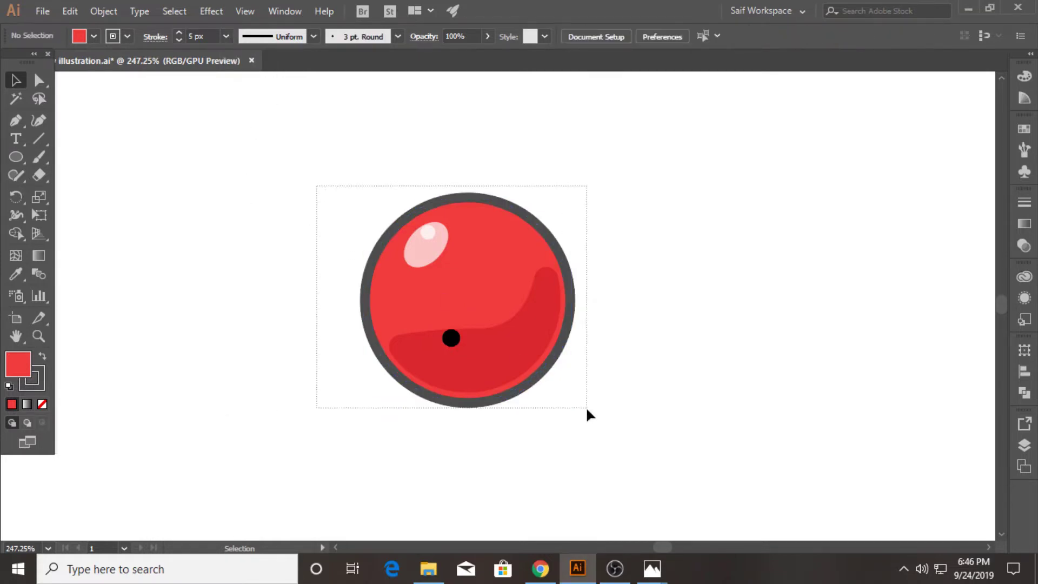
pyautogui.moveTo(491, 370)
pyautogui.mouseDown()
pyautogui.moveTo(708, 372)
pyautogui.moveTo(698, 366)
pyautogui.mouseUp()
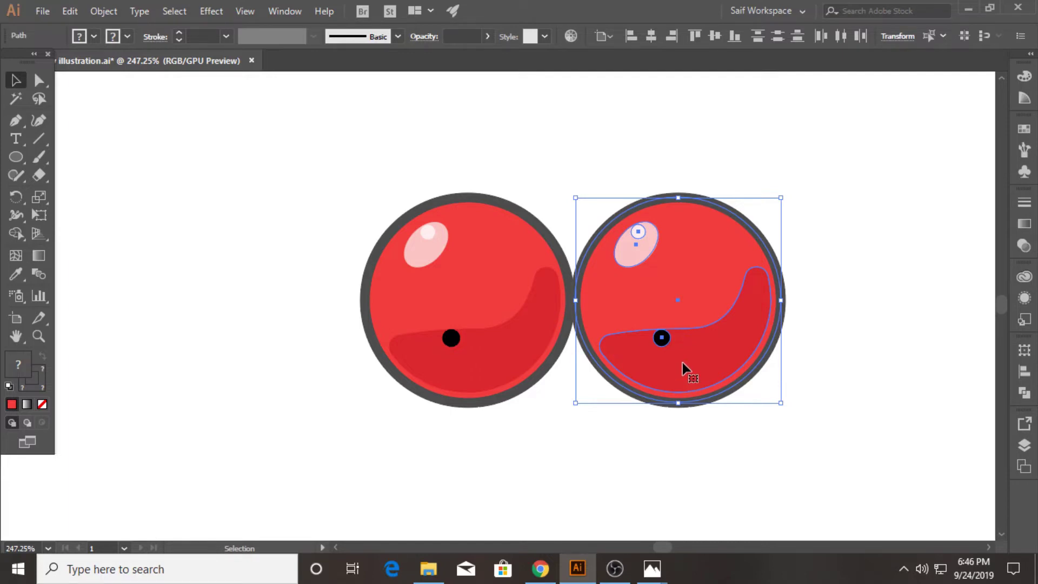
# Pen a teardrop on the right ball's shading and merge them with Shape Builder
pyautogui.click(15, 120)
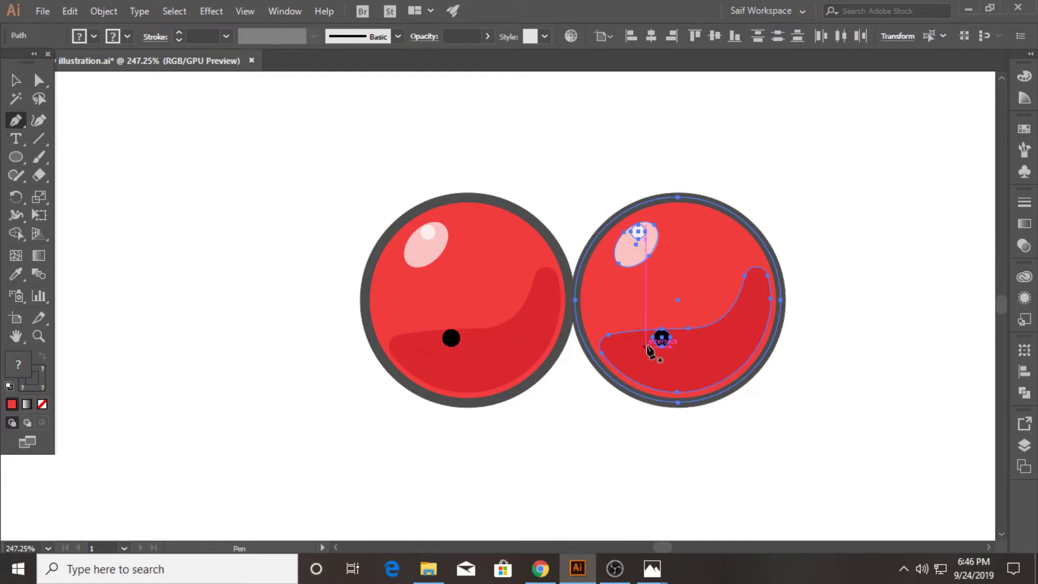
pyautogui.click(637, 337)
pyautogui.moveTo(614, 279); pyautogui.dragTo(597, 279)
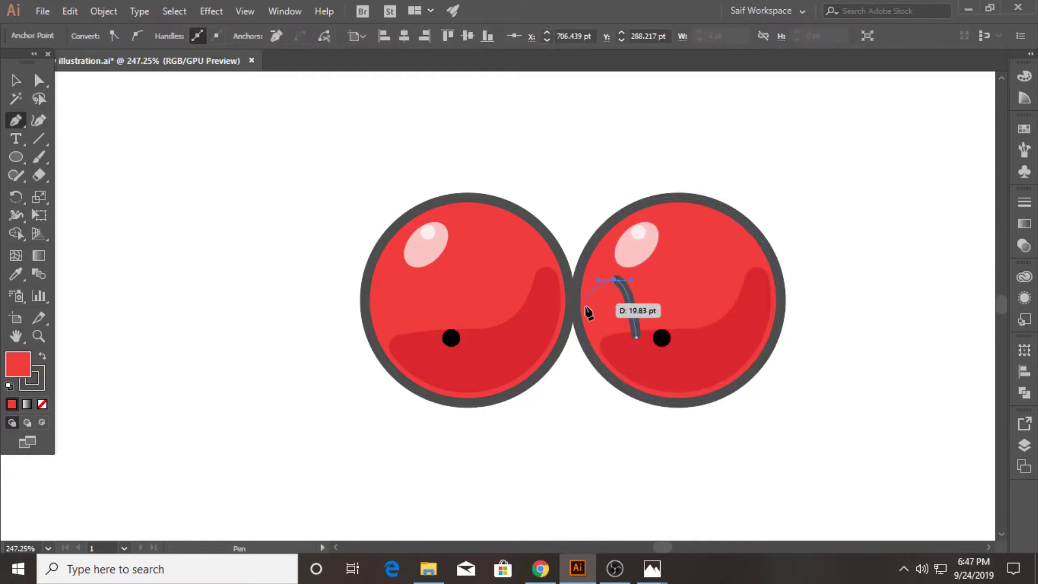
pyautogui.moveTo(585, 324)
pyautogui.mouseDown()
pyautogui.moveTo(594, 343)
pyautogui.moveTo(660, 352)
pyautogui.moveTo(658, 337)
pyautogui.mouseUp()
pyautogui.click(16, 80)
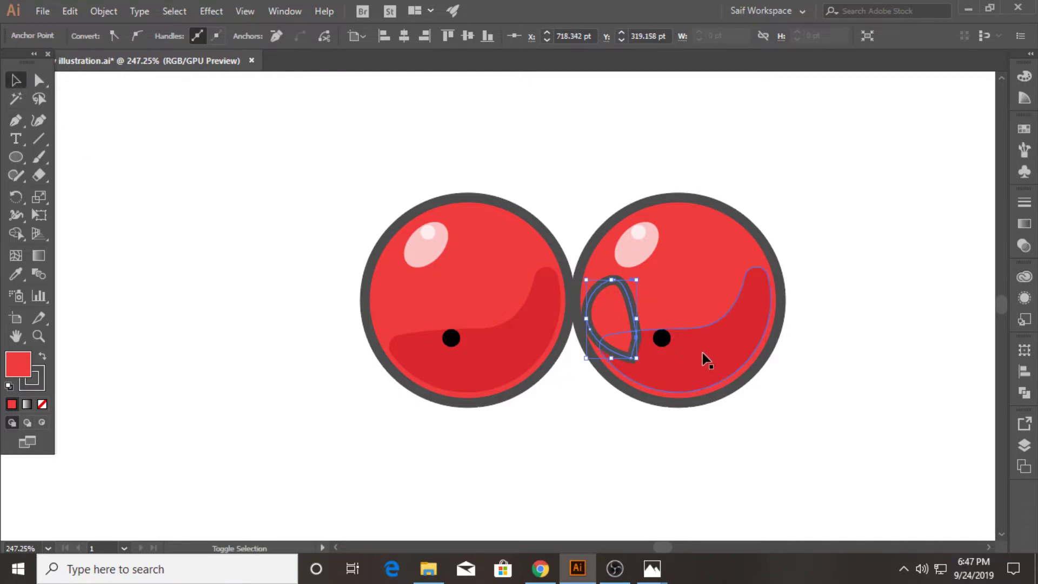
pyautogui.keyDown('shift'); pyautogui.click(702, 352); pyautogui.keyUp('shift')
pyautogui.hotkey('shift', 'm')
pyautogui.moveTo(654, 369); pyautogui.dragTo(609, 324)
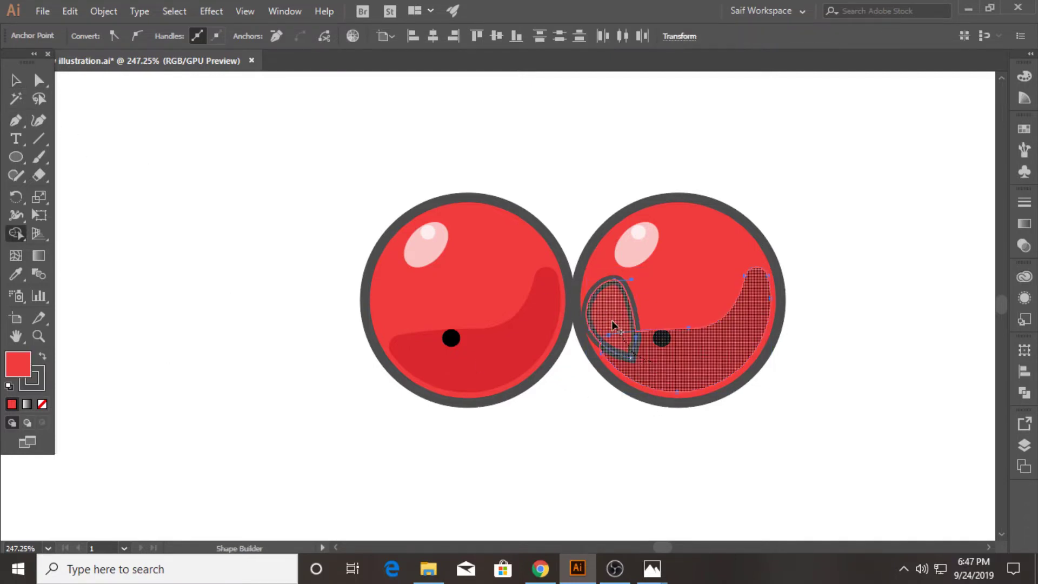
# Fill the merged shading with the shading colour and round its corner near the black dot
pyautogui.click(15, 274)
pyautogui.click(519, 346)
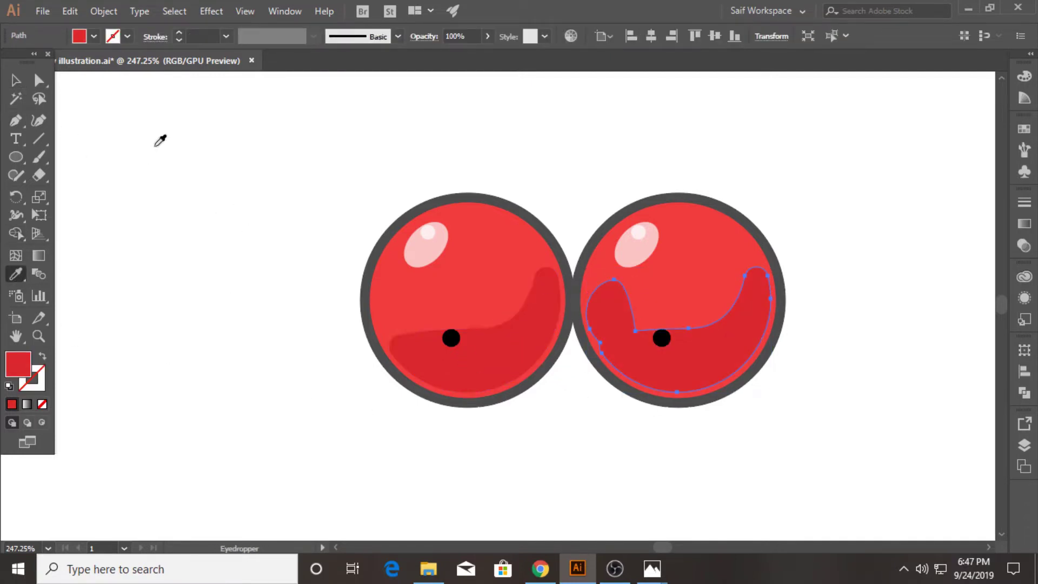
pyautogui.click(40, 80)
pyautogui.moveTo(644, 327); pyautogui.dragTo(654, 316)
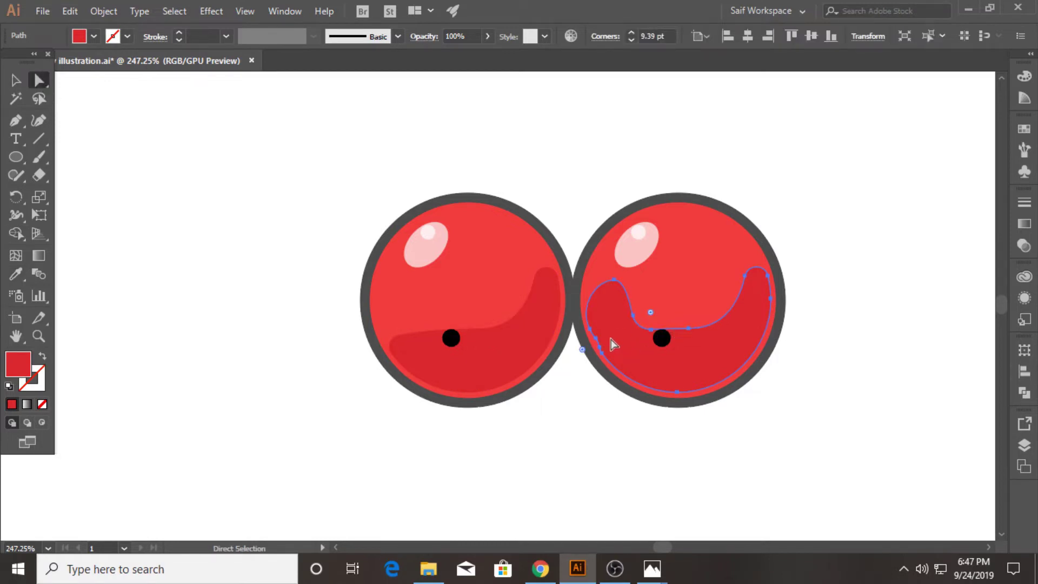
pyautogui.moveTo(582, 350); pyautogui.dragTo(579, 354)
pyautogui.press('v')
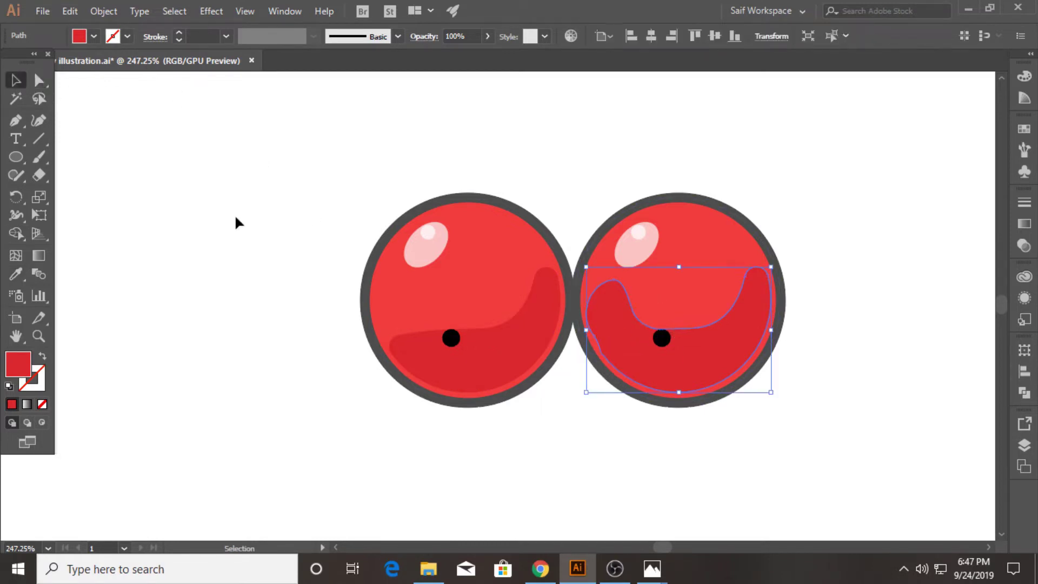
pyautogui.click(235, 214)
pyautogui.moveTo(519, 343); pyautogui.dragTo(609, 403)
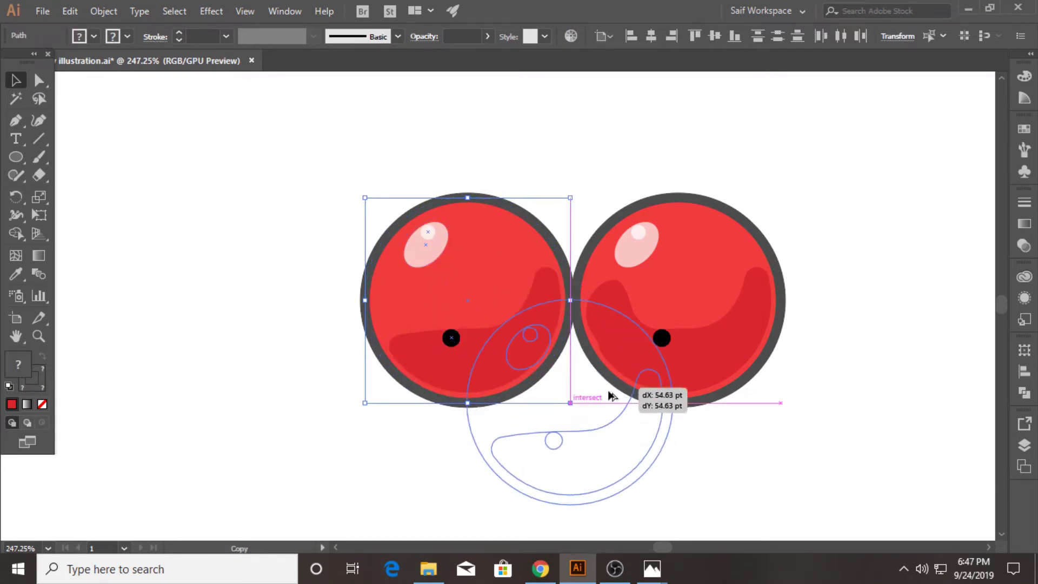
# Drop a third ball copy below and between the two top balls
pyautogui.moveTo(610, 403); pyautogui.dragTo(607, 400)
pyautogui.press('ctrl')
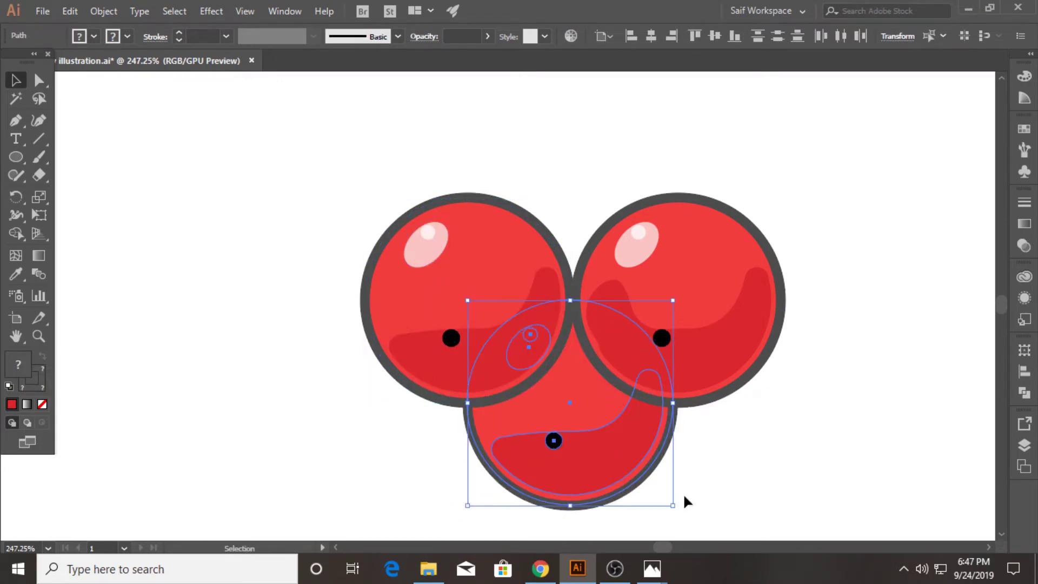
pyautogui.click(16, 120)
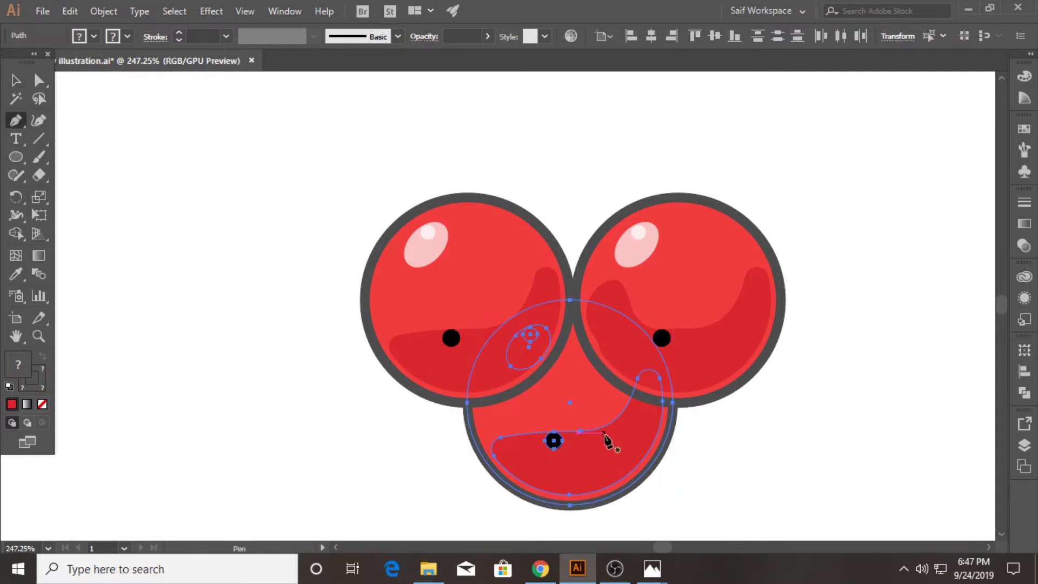
pyautogui.press('v')
pyautogui.click(636, 468)
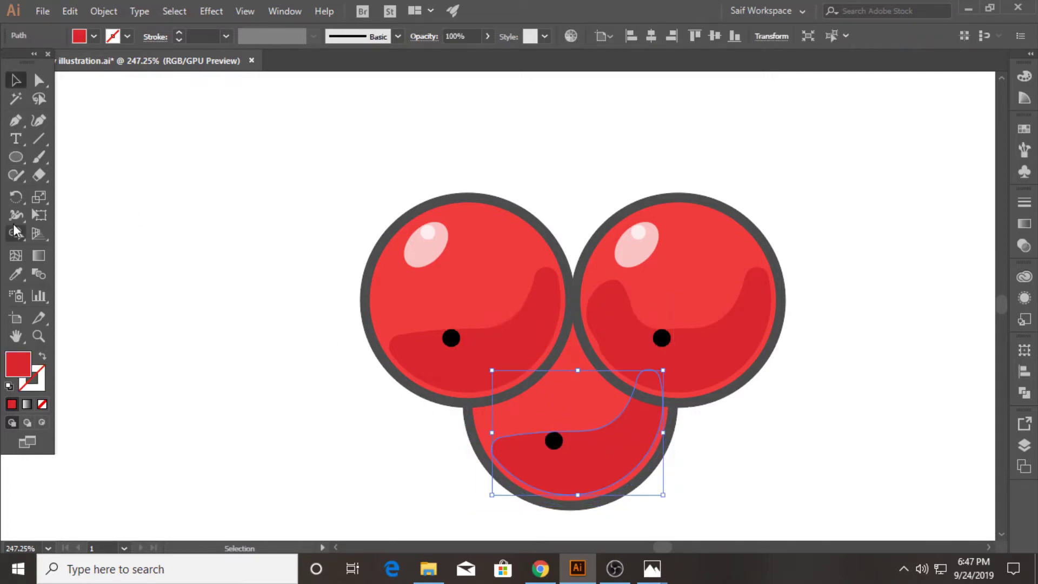
pyautogui.click(16, 120)
# Pen a shape rising between the balls and merge it into the third ball's shading
pyautogui.click(631, 420)
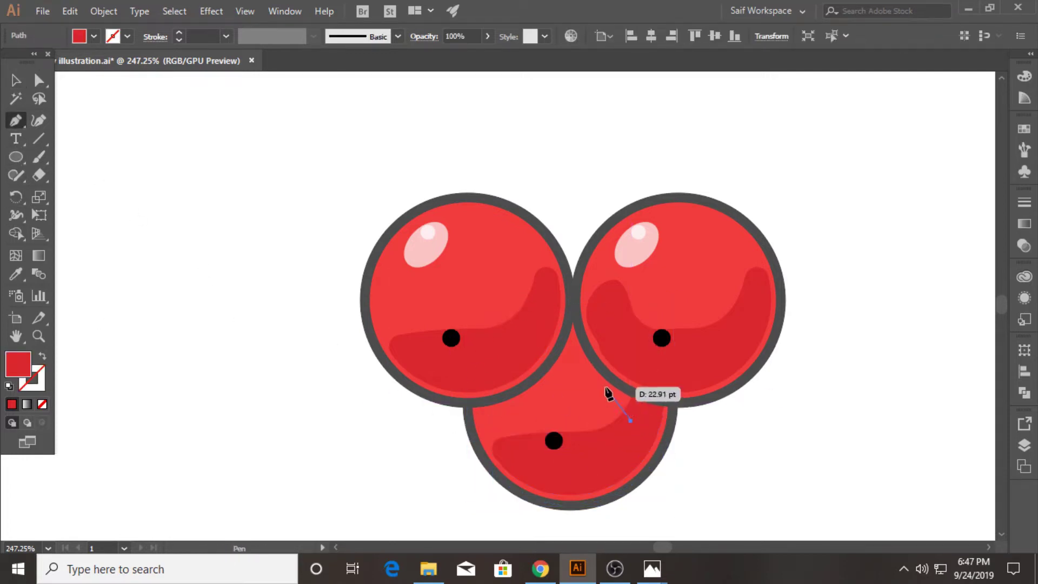
pyautogui.moveTo(586, 387)
pyautogui.mouseDown()
pyautogui.moveTo(545, 393)
pyautogui.moveTo(538, 348)
pyautogui.mouseUp()
pyautogui.moveTo(611, 348)
pyautogui.mouseDown()
pyautogui.moveTo(651, 365)
pyautogui.moveTo(637, 427)
pyautogui.mouseUp()
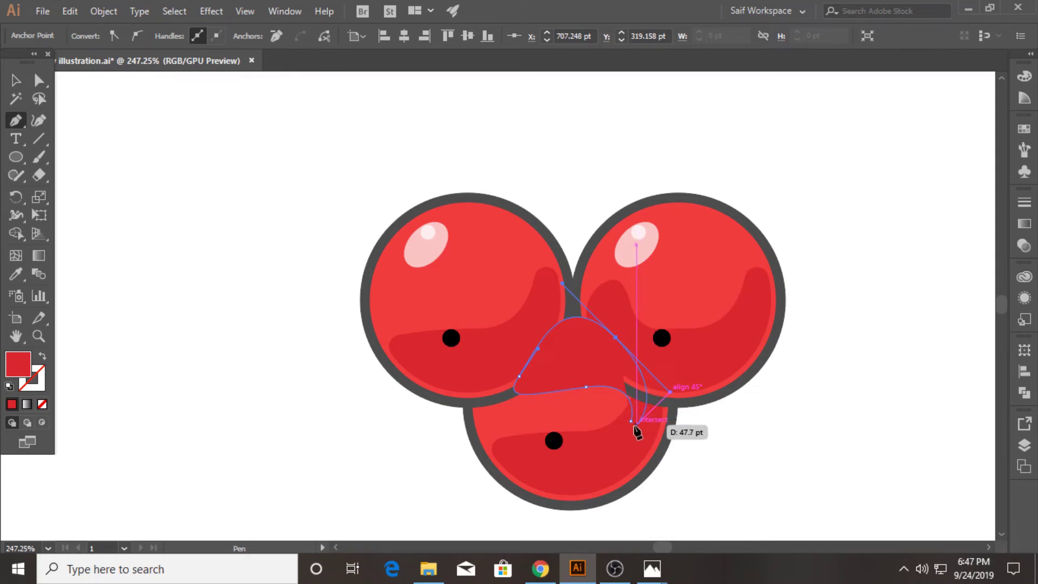
pyautogui.click(631, 422)
pyautogui.click(16, 81)
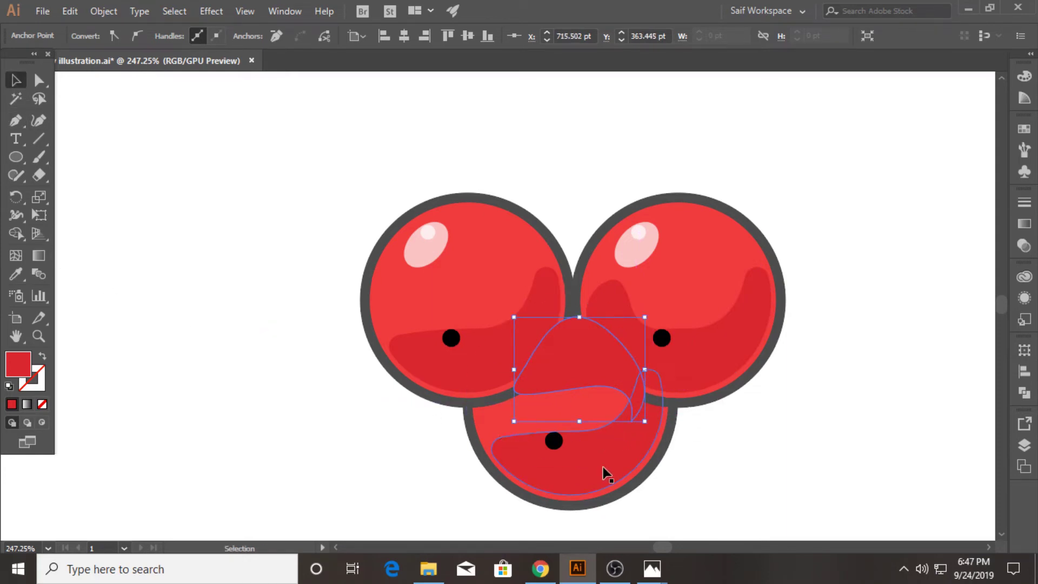
pyautogui.keyDown('shift'); pyautogui.click(611, 474); pyautogui.keyUp('shift')
pyautogui.click(15, 235)
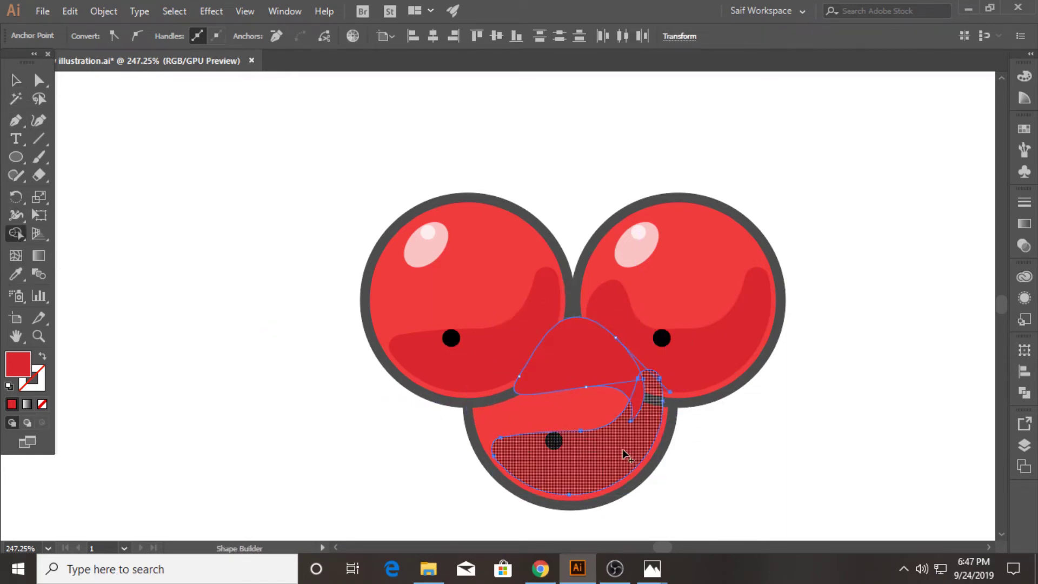
pyautogui.moveTo(640, 411); pyautogui.dragTo(502, 353)
pyautogui.click(16, 82)
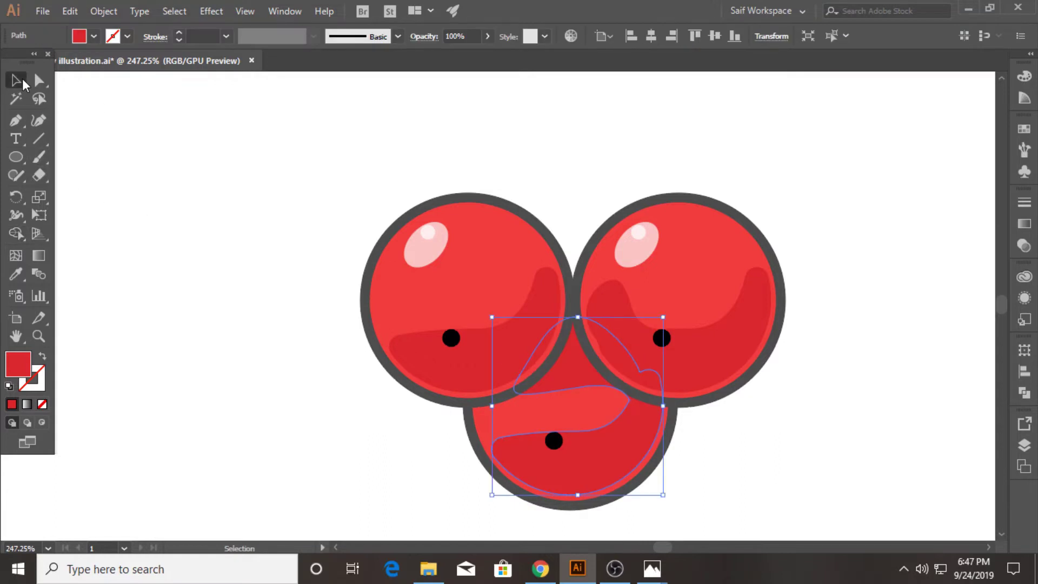
pyautogui.click(149, 220)
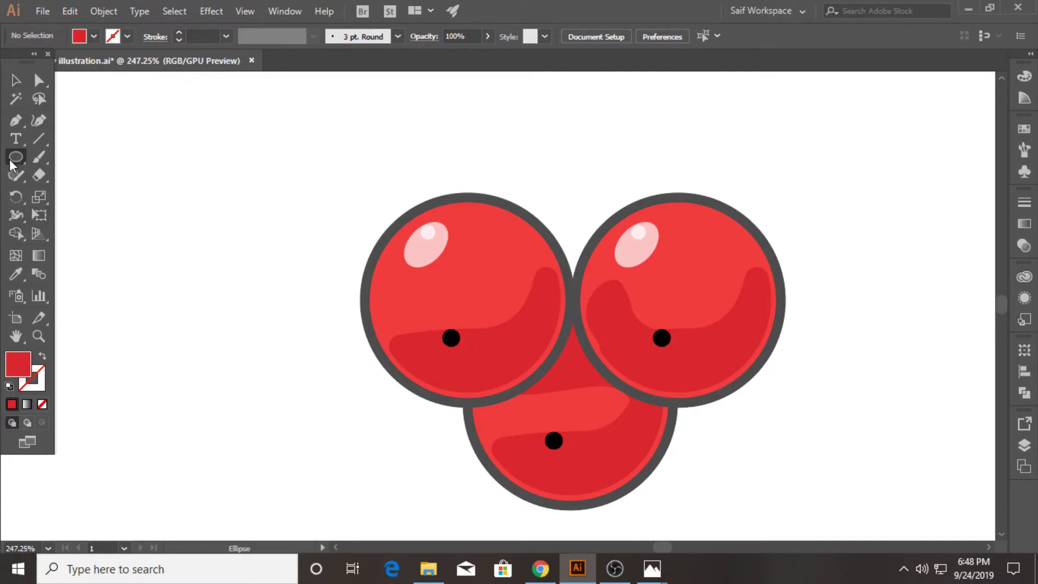
# Draw a large pale green circle around the berries and send it behind them
pyautogui.moveTo(8, 159); pyautogui.dragTo(54, 192)
pyautogui.moveTo(572, 327)
pyautogui.mouseDown()
pyautogui.moveTo(789, 501)
pyautogui.moveTo(857, 521)
pyautogui.mouseUp()
pyautogui.click(30, 342)
pyautogui.moveTo(522, 344); pyautogui.dragTo(234, 345)
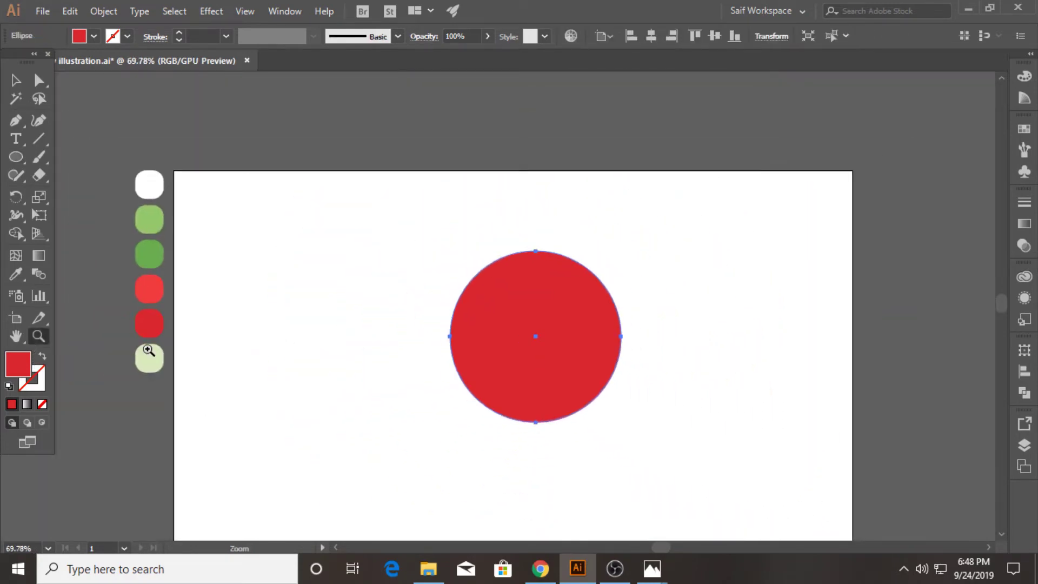
pyautogui.click(15, 274)
pyautogui.click(149, 351)
pyautogui.click(16, 81)
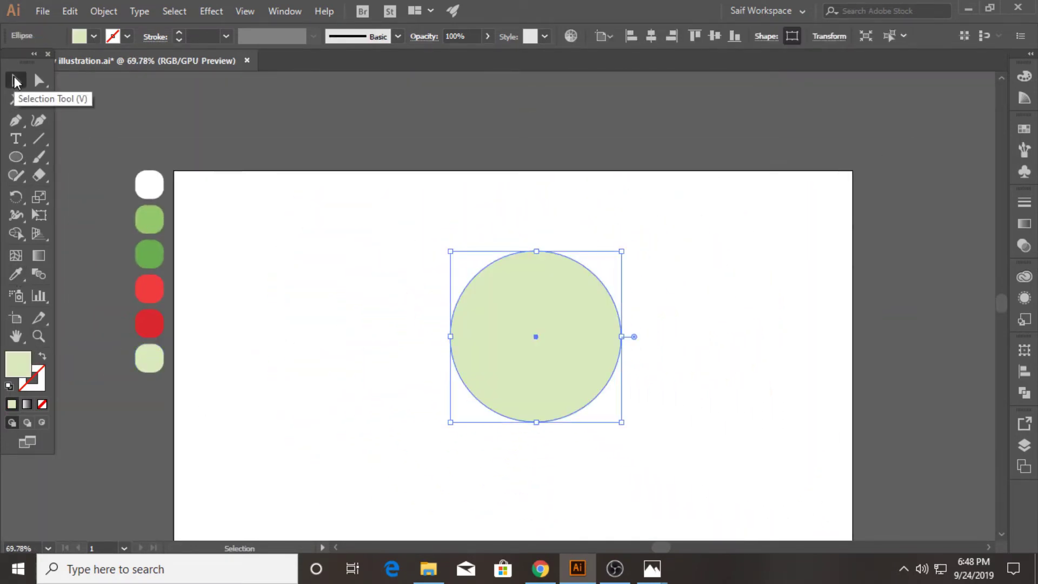
pyautogui.hotkey('ctrl', 'shift', '[')
pyautogui.click(298, 273)
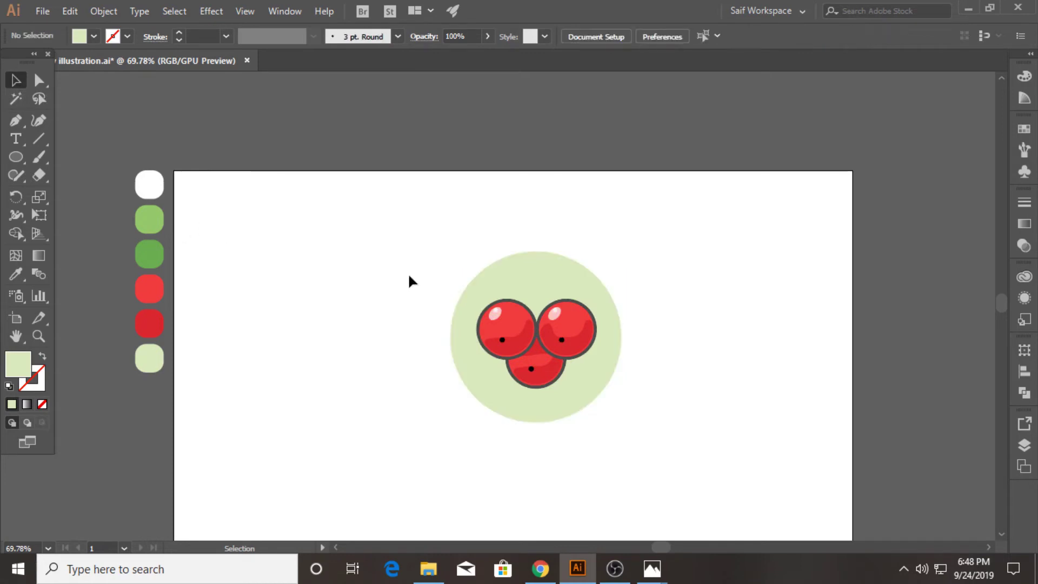
# Give all three berries a dark 6 px outline
pyautogui.click(525, 311)
pyautogui.keyDown('shift'); pyautogui.click(570, 319); pyautogui.keyUp('shift')
pyautogui.keyDown('shift'); pyautogui.click(522, 370); pyautogui.keyUp('shift')
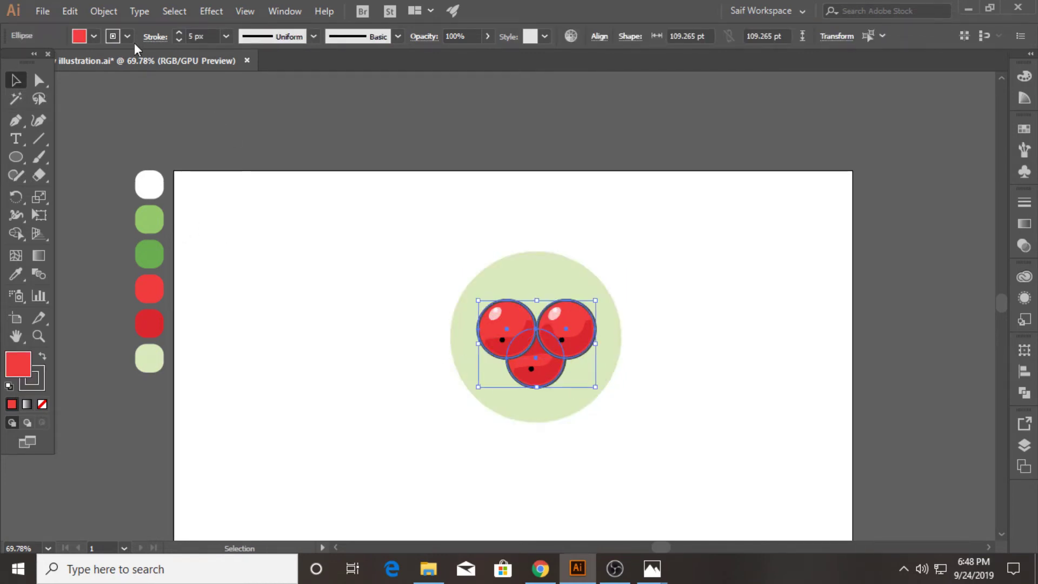
pyautogui.click(127, 36)
pyautogui.click(43, 109)
pyautogui.click(226, 36)
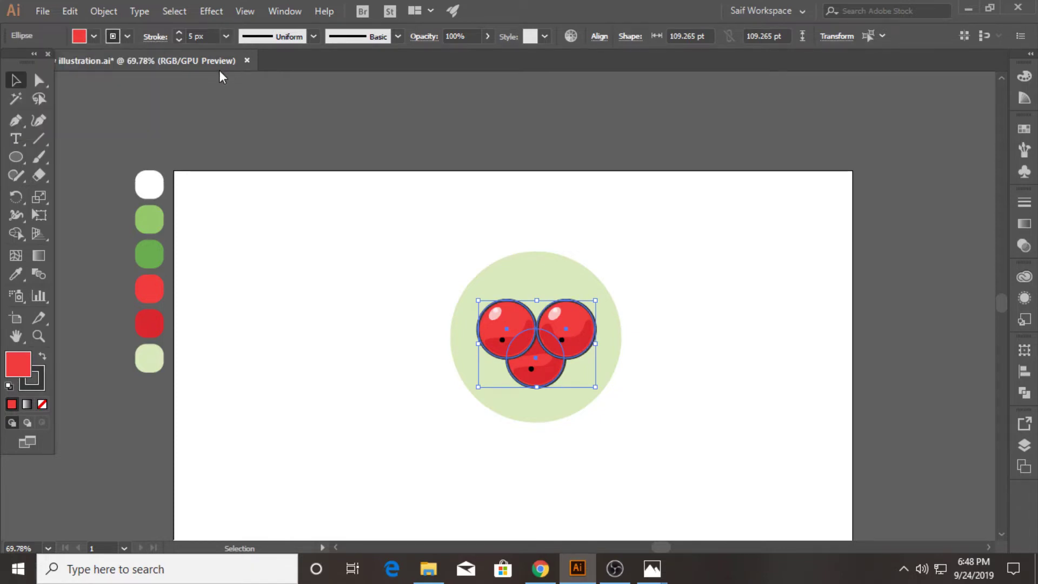
pyautogui.click(240, 135)
# Move the berries and pale green circle lower on the artboard
pyautogui.click(354, 265)
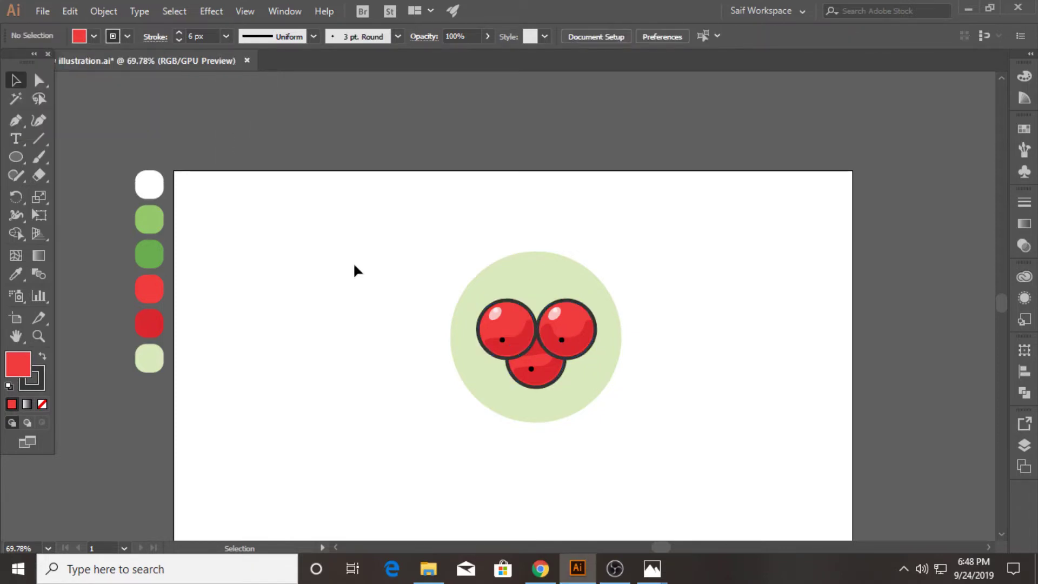
pyautogui.moveTo(544, 336); pyautogui.dragTo(539, 372)
pyautogui.click(636, 389)
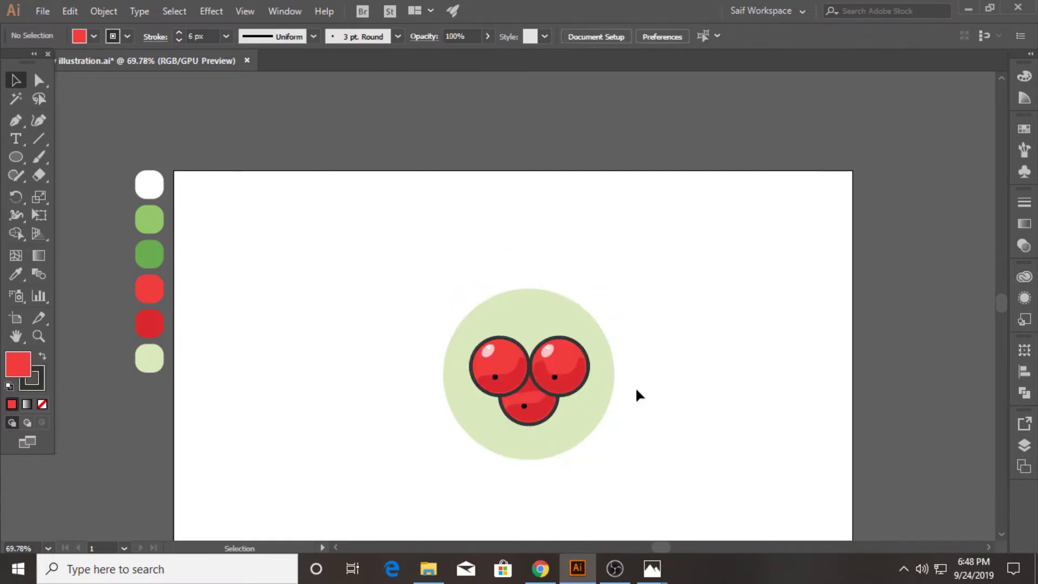
pyautogui.click(16, 157)
# Draw a closed, scalloped half holly leaf outline left of the berries with the Pen tool
pyautogui.click(15, 120)
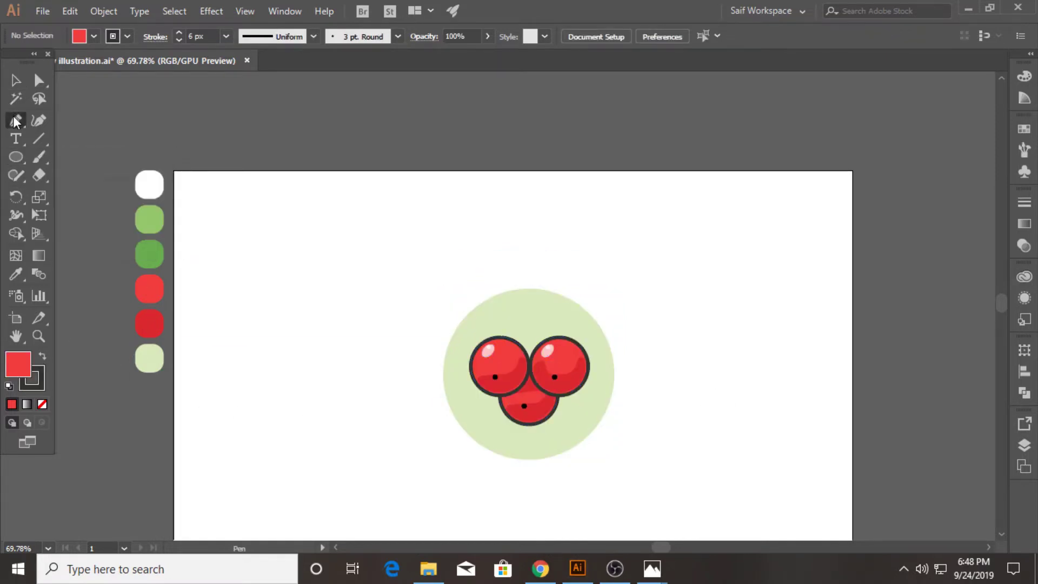
pyautogui.click(313, 243)
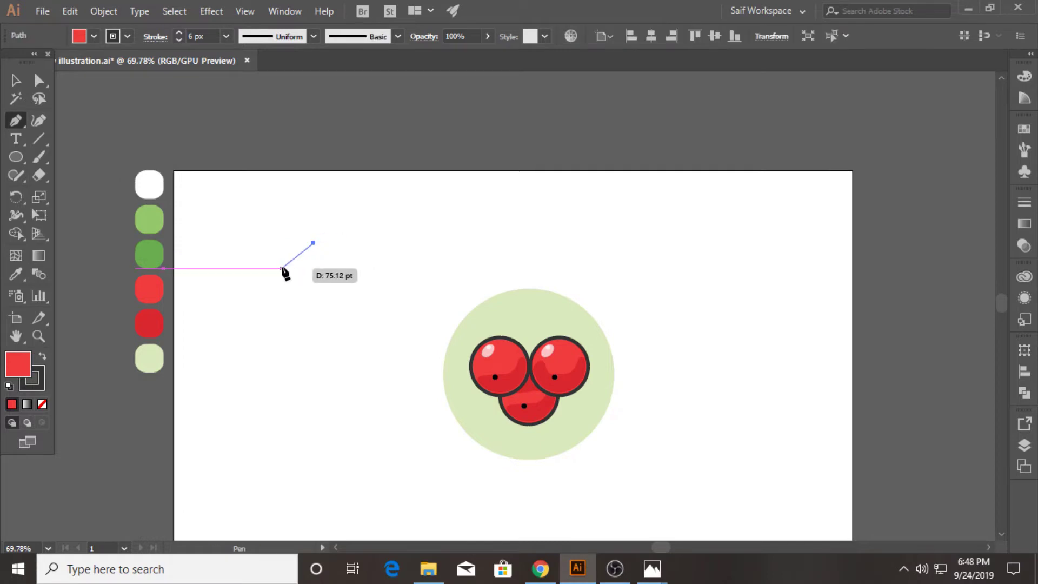
pyautogui.moveTo(284, 272); pyautogui.dragTo(258, 277)
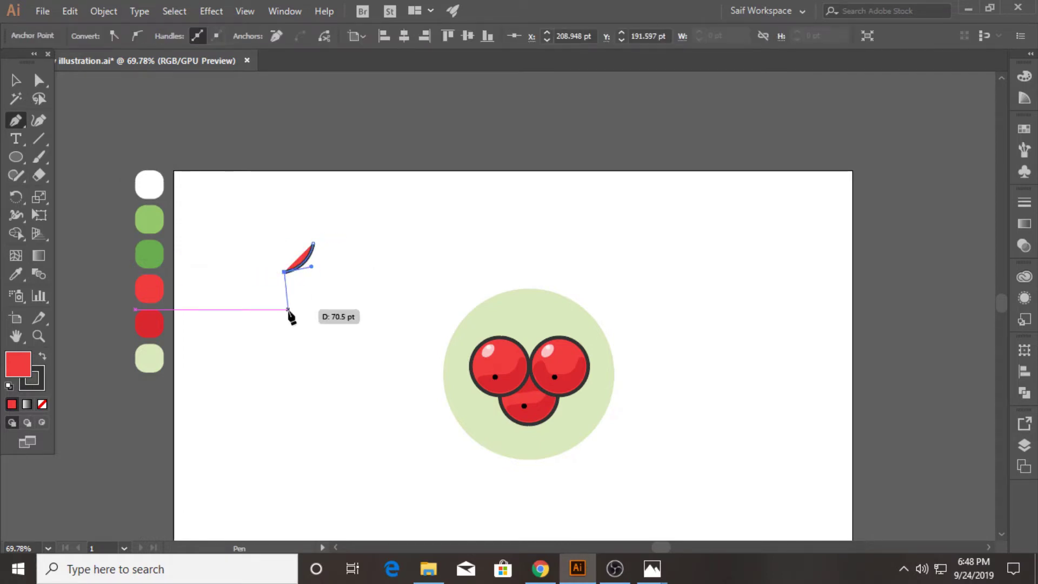
pyautogui.moveTo(271, 309)
pyautogui.mouseDown()
pyautogui.moveTo(245, 326)
pyautogui.moveTo(284, 399)
pyautogui.mouseUp()
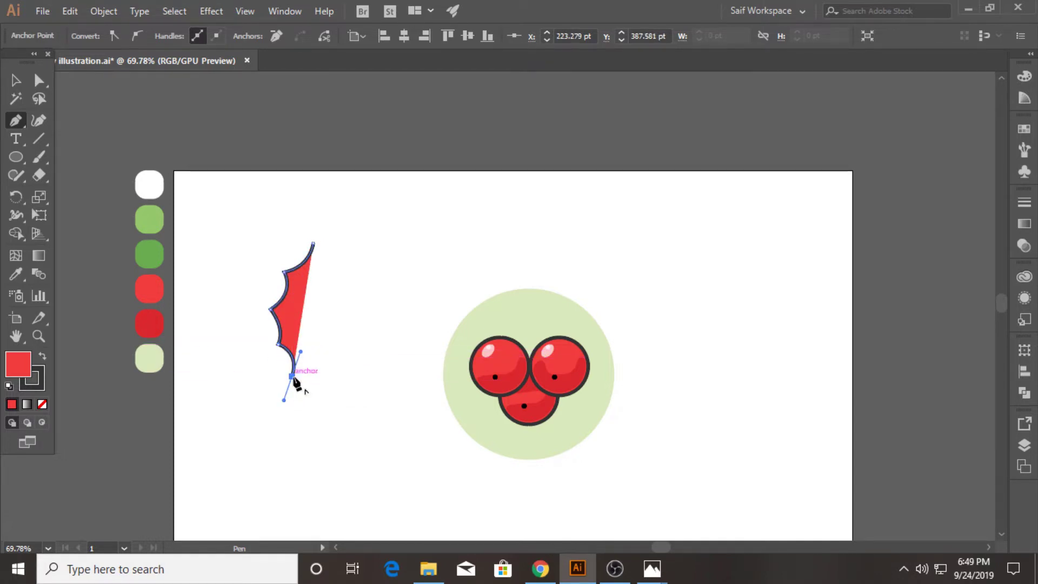
pyautogui.click(292, 375)
pyautogui.moveTo(314, 407); pyautogui.dragTo(315, 428)
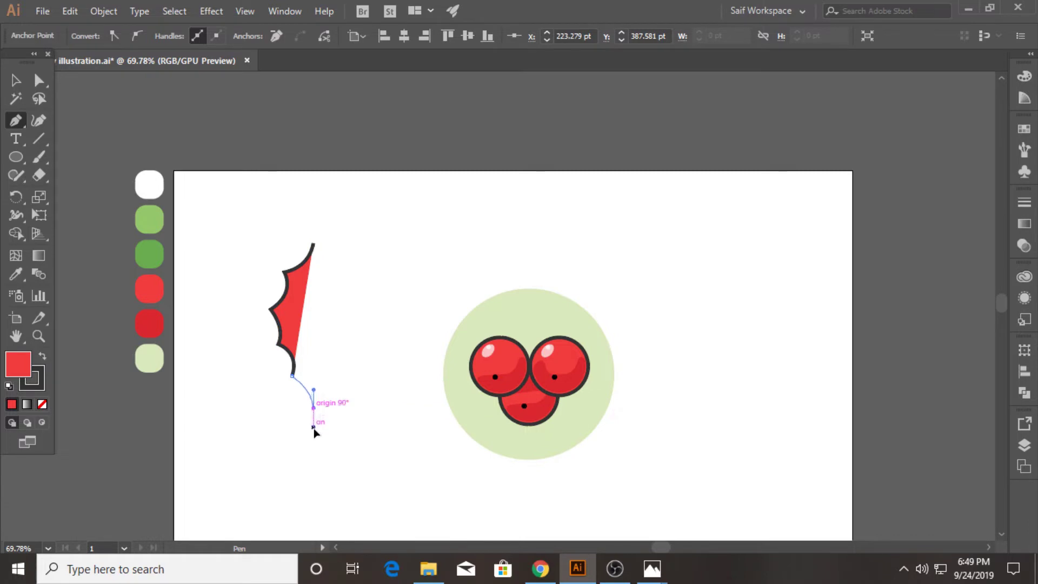
pyautogui.click(313, 407)
pyautogui.click(314, 245)
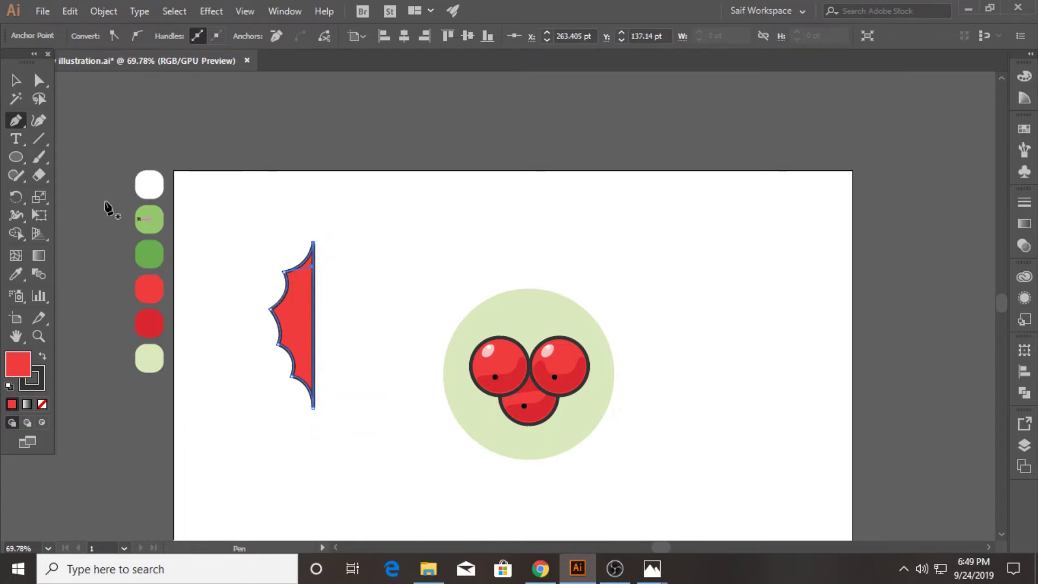
# Fill the half leaf with the light green swatch and bring up its Transform > Reflect settings
pyautogui.click(16, 80)
pyautogui.click(16, 275)
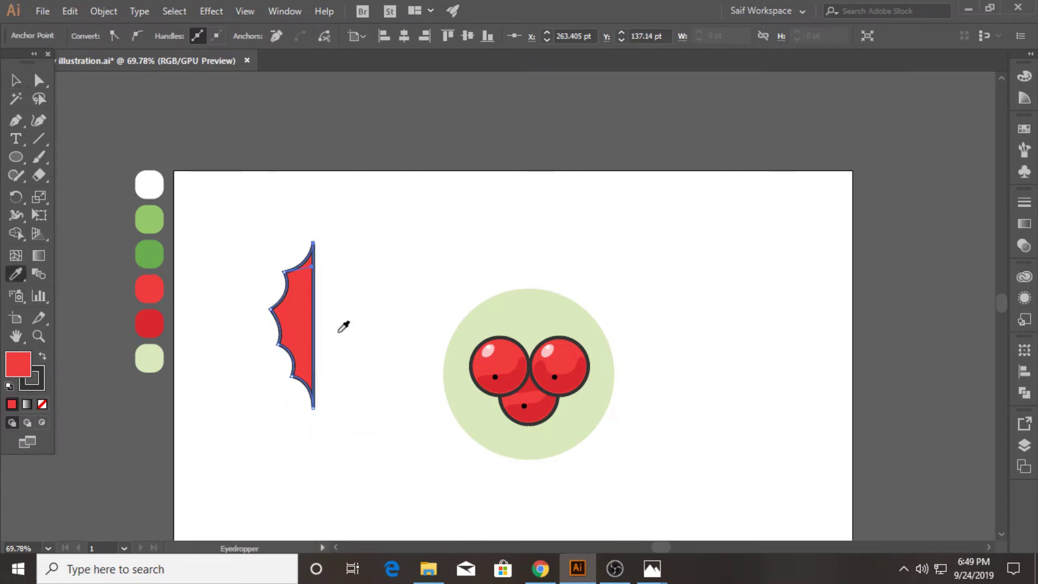
pyautogui.click(151, 213)
pyautogui.press('v')
pyautogui.click(262, 208)
pyautogui.moveTo(291, 246); pyautogui.dragTo(373, 328)
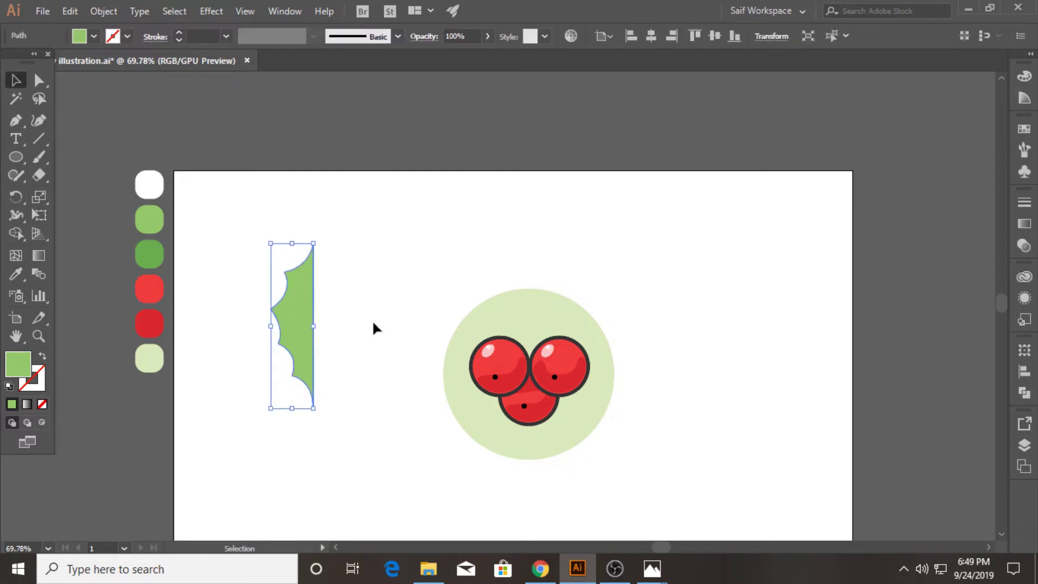
pyautogui.rightClick(296, 328)
pyautogui.click(518, 381)
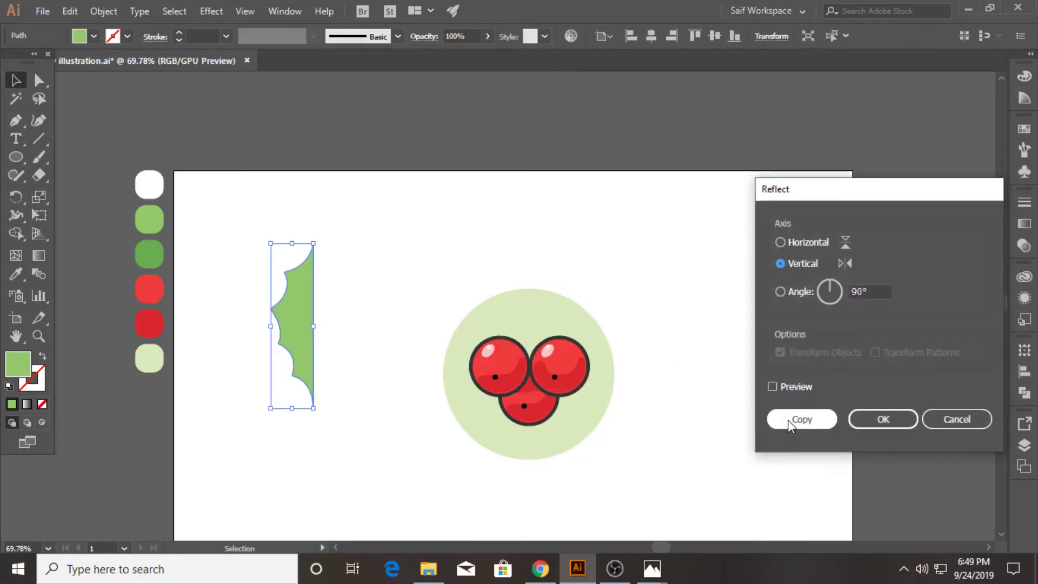
# Make a vertically mirrored copy of the half leaf, aligned flush against the original
pyautogui.click(801, 420)
pyautogui.moveTo(288, 329); pyautogui.dragTo(332, 329)
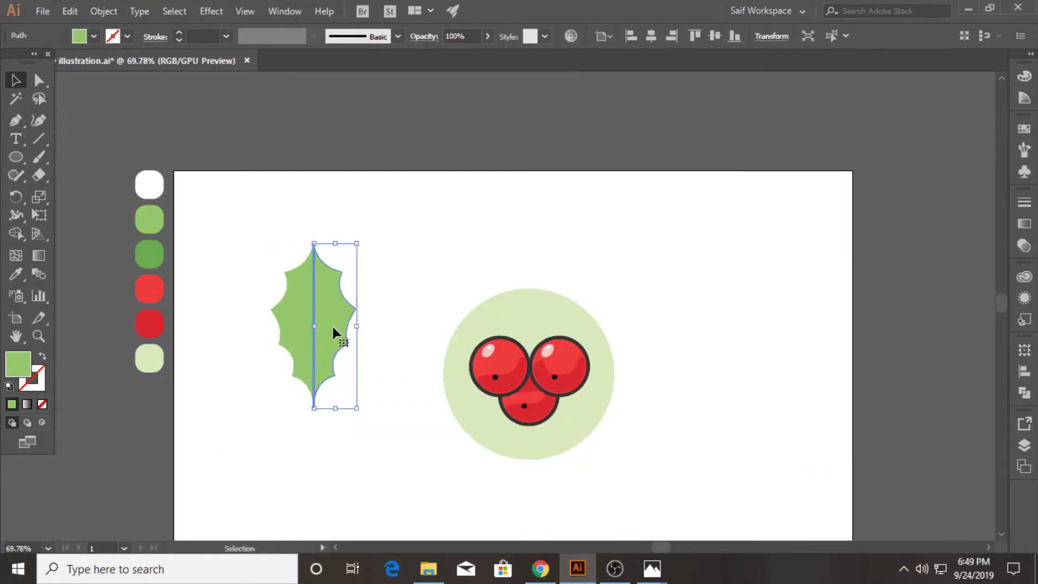
pyautogui.hotkey('ctrl', 'a')
pyautogui.click(714, 36)
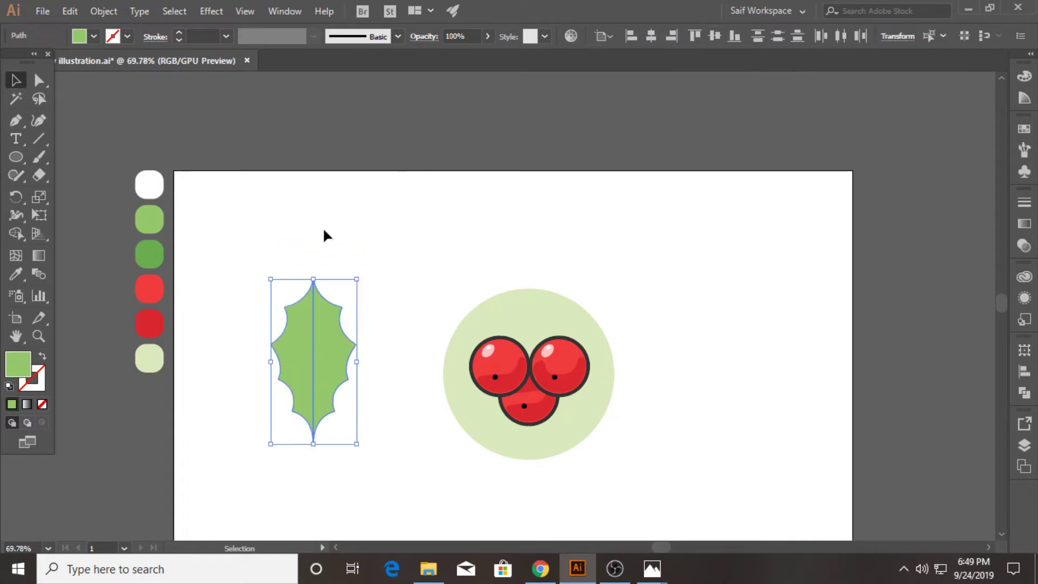
pyautogui.click(228, 202)
pyautogui.click(39, 335)
pyautogui.moveTo(321, 399); pyautogui.dragTo(551, 368)
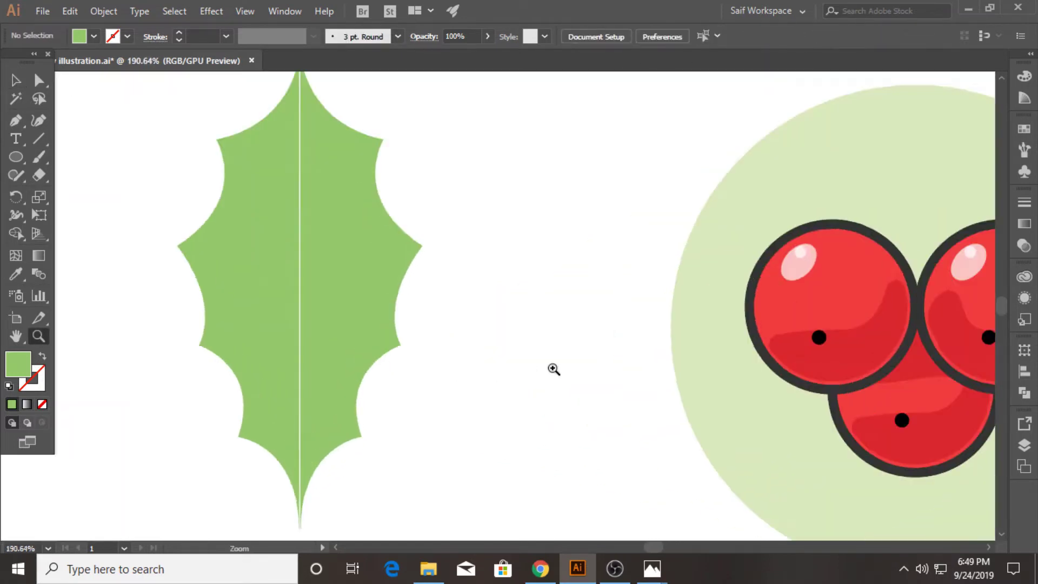
pyautogui.press('v')
pyautogui.moveTo(358, 265); pyautogui.dragTo(354, 268)
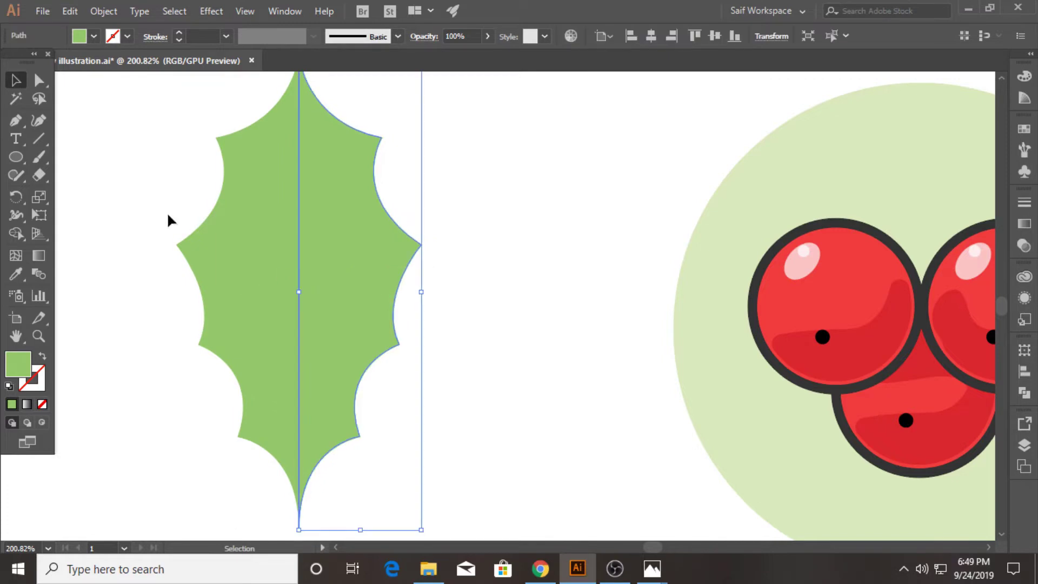
# Merge both leaf halves into one shape with the Shape Builder
pyautogui.keyDown('shift'); pyautogui.click(181, 232); pyautogui.keyUp('shift')
pyautogui.hotkey('shift', 'm')
pyautogui.moveTo(220, 278); pyautogui.dragTo(316, 296)
pyautogui.press('v')
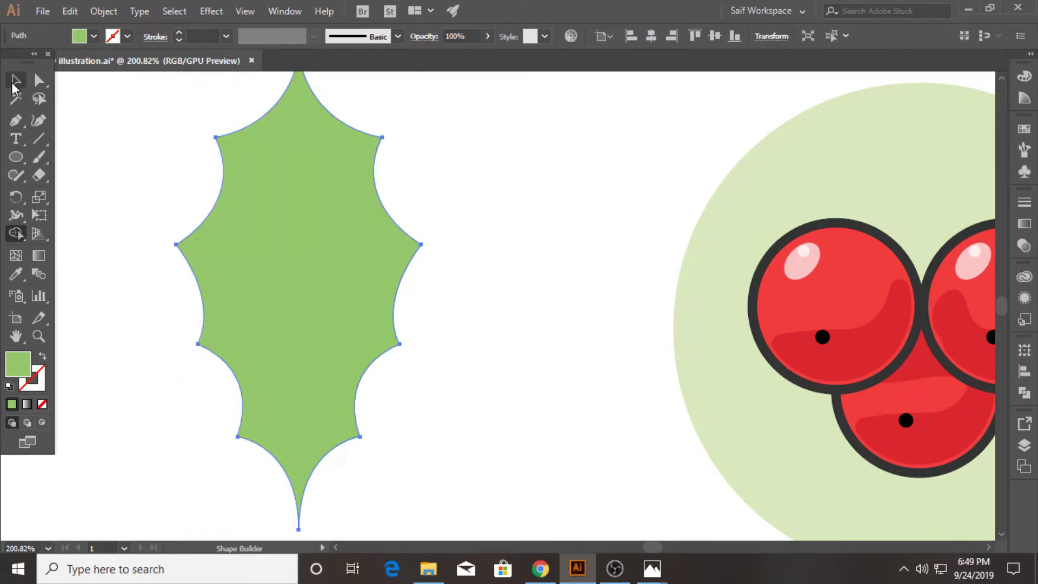
pyautogui.click(160, 202)
pyautogui.scroll(3, 201, 208)
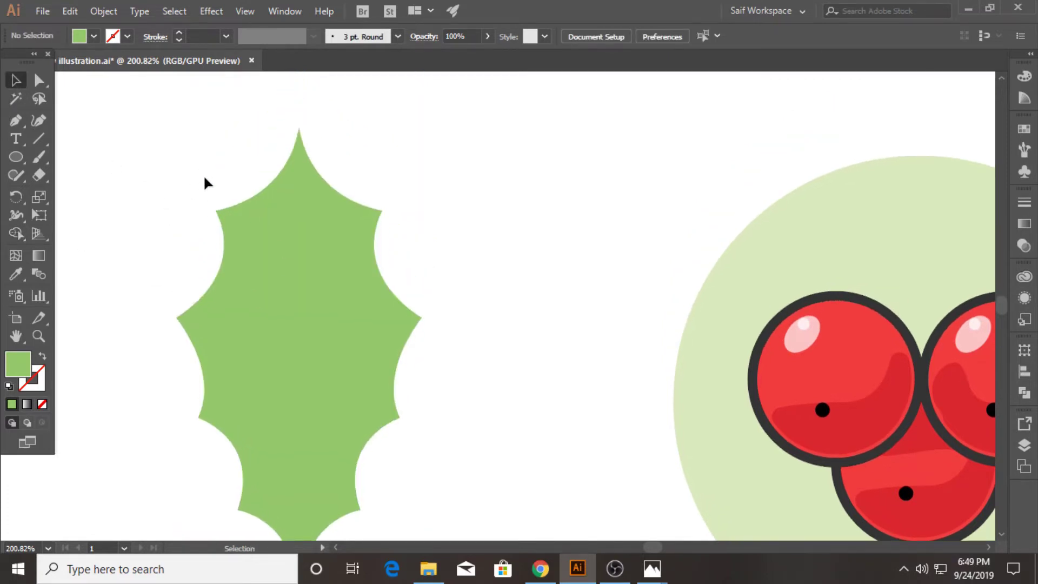
# Give the leaf a dark outline, settling on a 7 px stroke weight
pyautogui.click(233, 227)
pyautogui.click(128, 36)
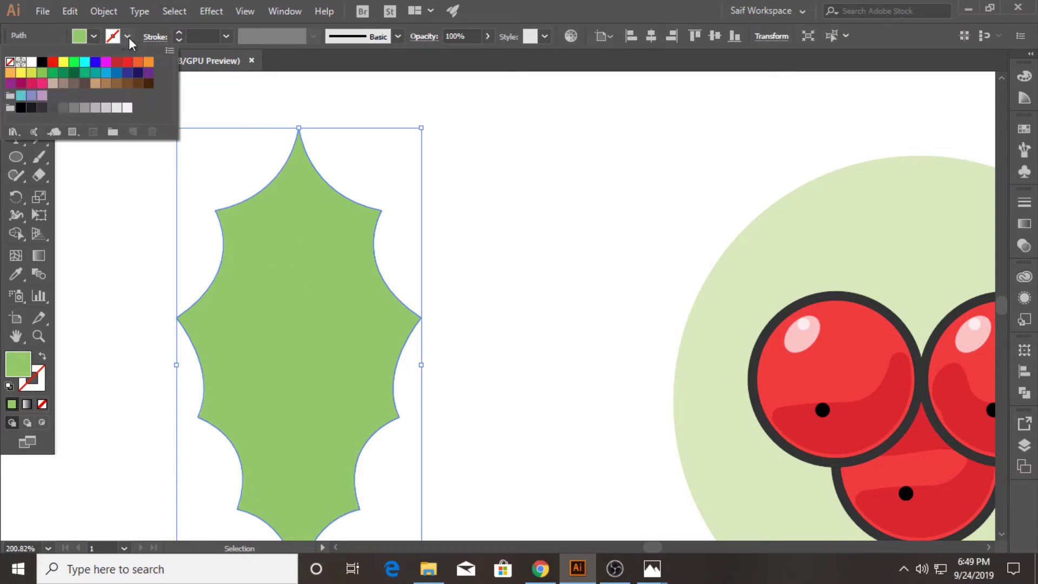
pyautogui.click(42, 109)
pyautogui.click(226, 37)
pyautogui.click(246, 164)
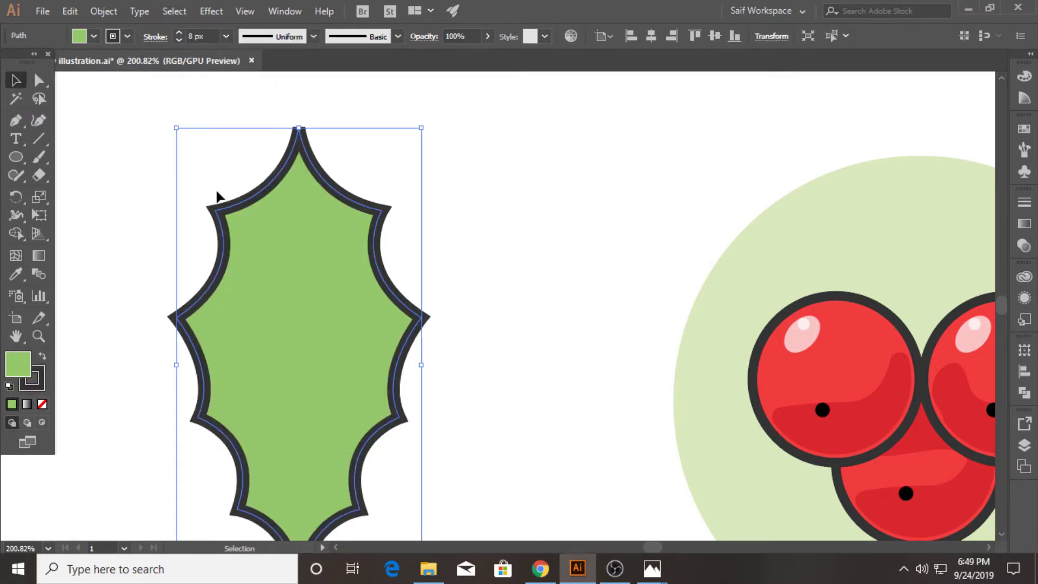
pyautogui.click(149, 38)
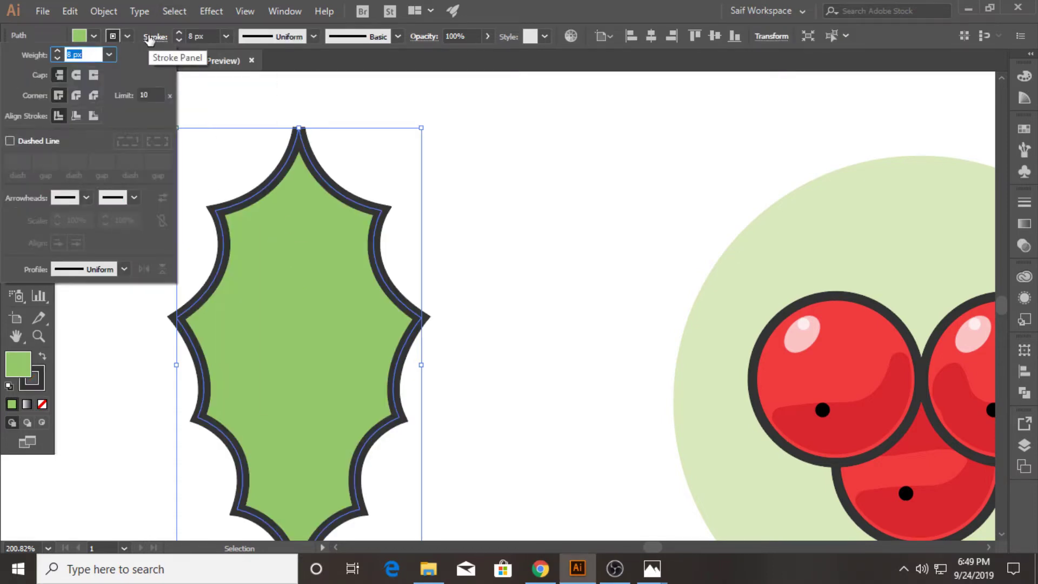
pyautogui.click(261, 87)
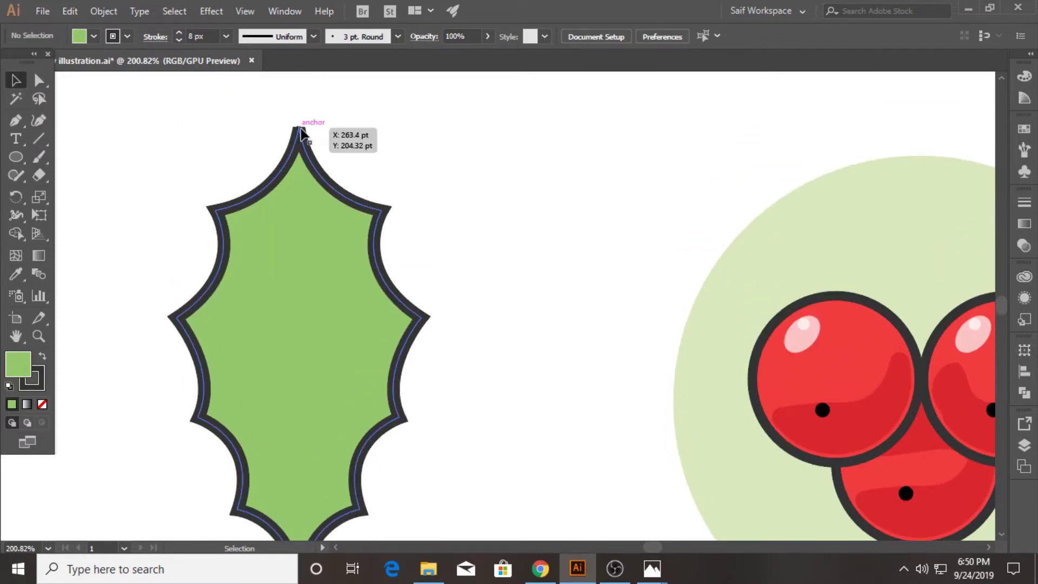
pyautogui.moveTo(287, 104); pyautogui.dragTo(317, 151)
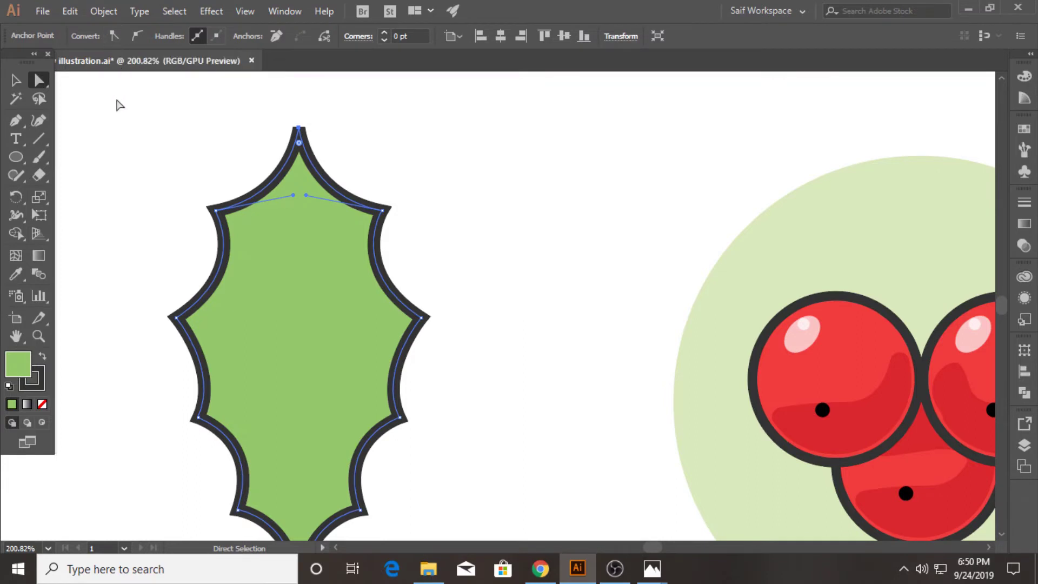
pyautogui.click(15, 81)
pyautogui.click(226, 36)
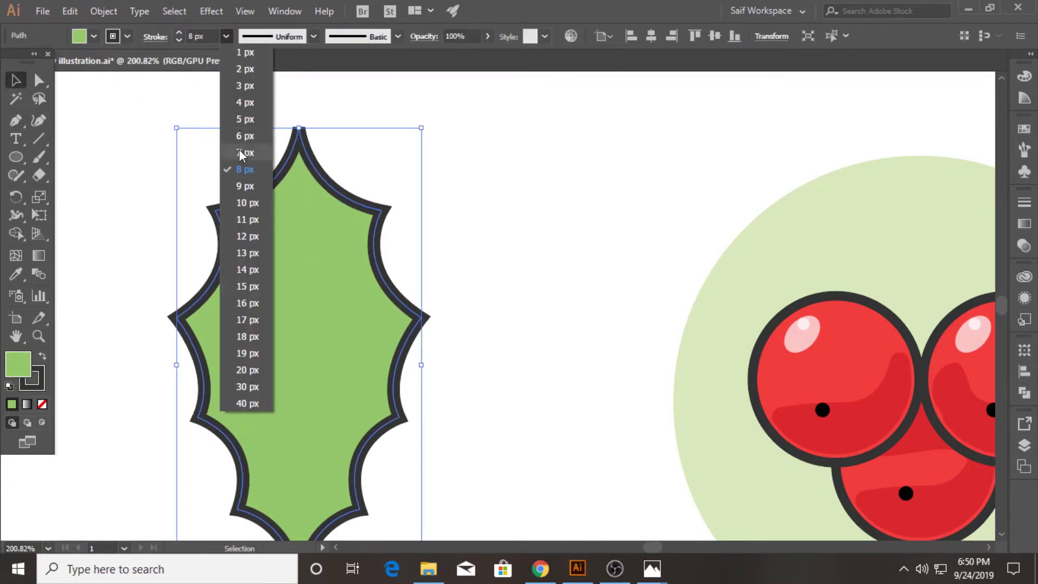
pyautogui.click(196, 157)
pyautogui.click(281, 257)
# Draw a straight centre vein from the leaf's top tip to its bottom tip
pyautogui.click(15, 120)
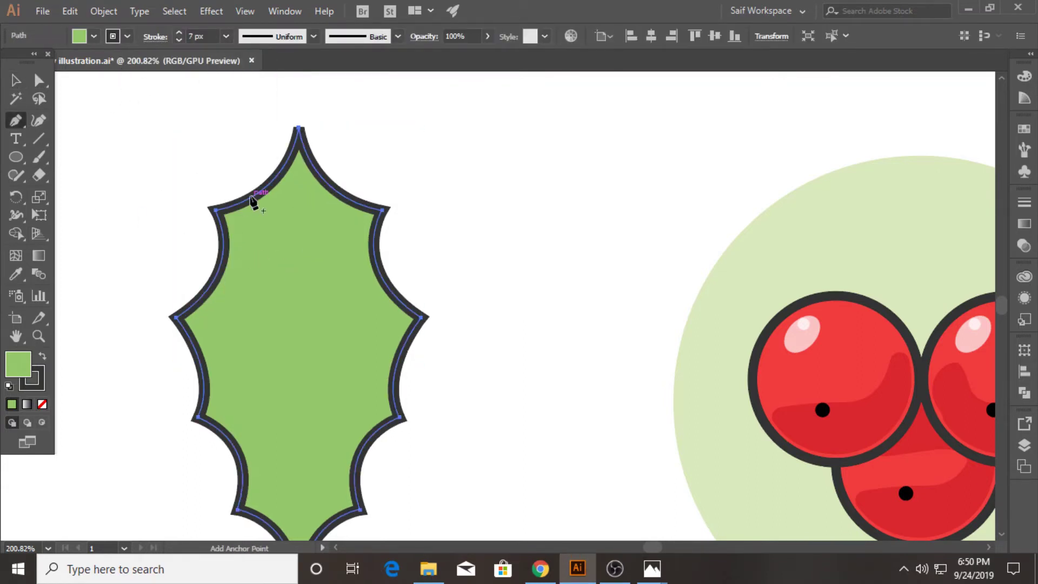
pyautogui.hotkey('ctrl', 'shift', 'a')
pyautogui.click(298, 128)
pyautogui.scroll(-2, 299, 325)
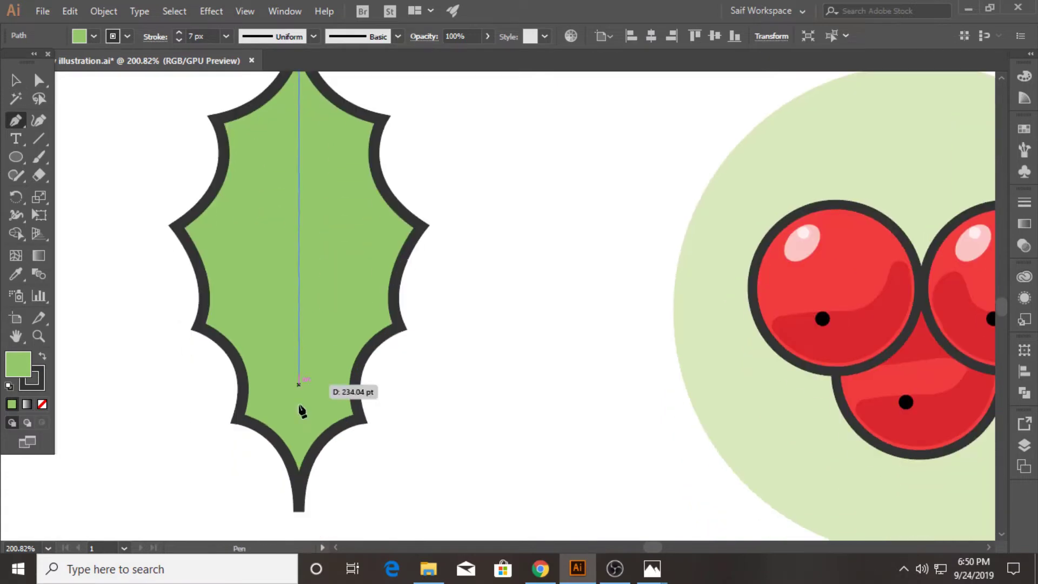
pyautogui.click(299, 511)
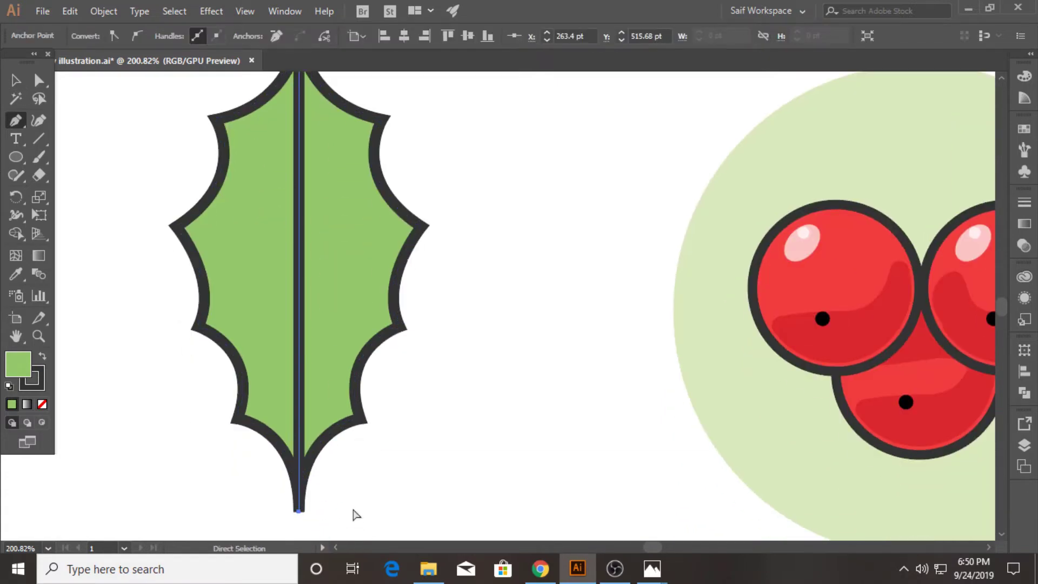
# Draw curved side veins from the upper-left and middle-left leaf points into the centre vein
pyautogui.hotkey('ctrl', 'shift', 'a')
pyautogui.scroll(2, 218, 243)
pyautogui.click(215, 247)
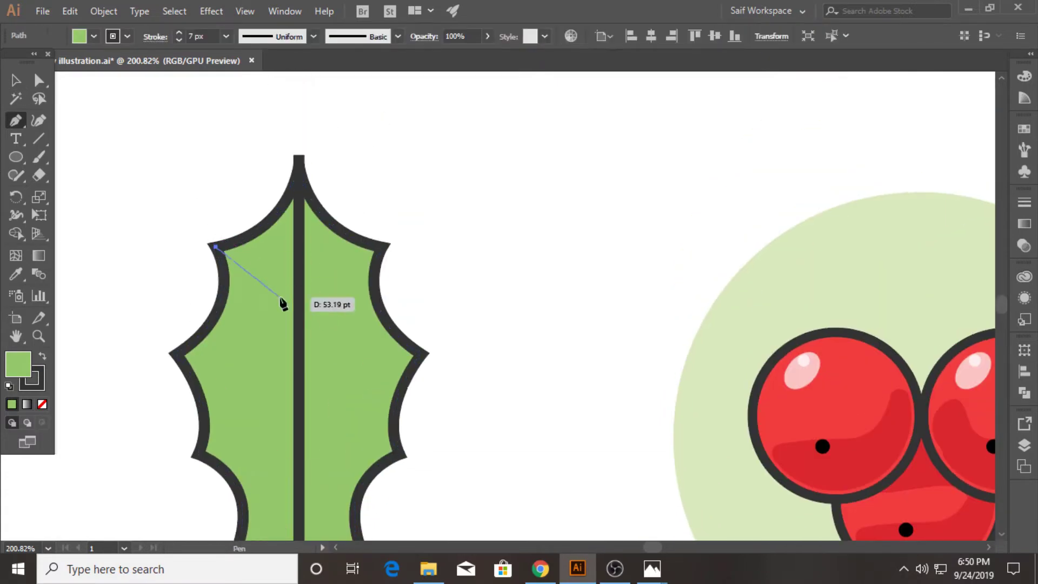
pyautogui.moveTo(299, 319); pyautogui.dragTo(299, 335)
pyautogui.moveTo(301, 382); pyautogui.dragTo(301, 382)
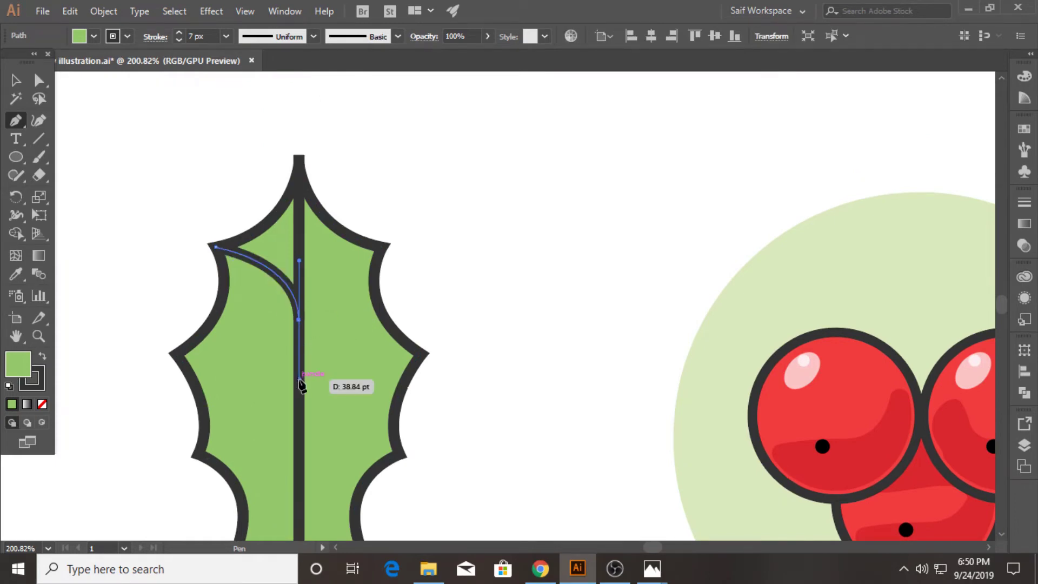
pyautogui.hotkey('ctrl', 'shift', 'a')
pyautogui.click(176, 353)
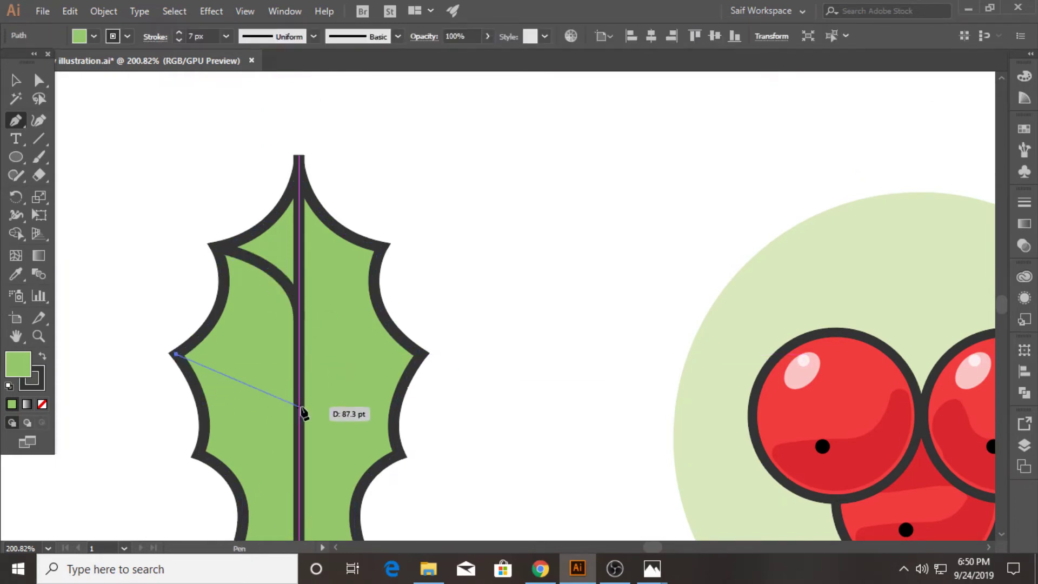
pyautogui.moveTo(299, 418); pyautogui.dragTo(300, 468)
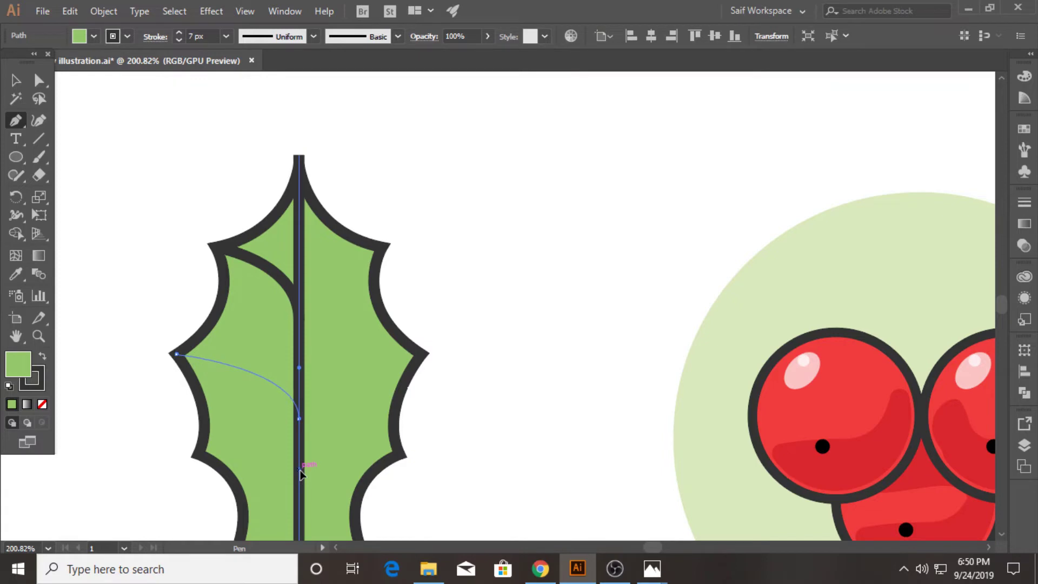
pyautogui.hotkey('ctrl', 'shift', 'a')
# Draw two more curved side veins from the lower-left leaf points into the centre vein
pyautogui.scroll(-3, 204, 373)
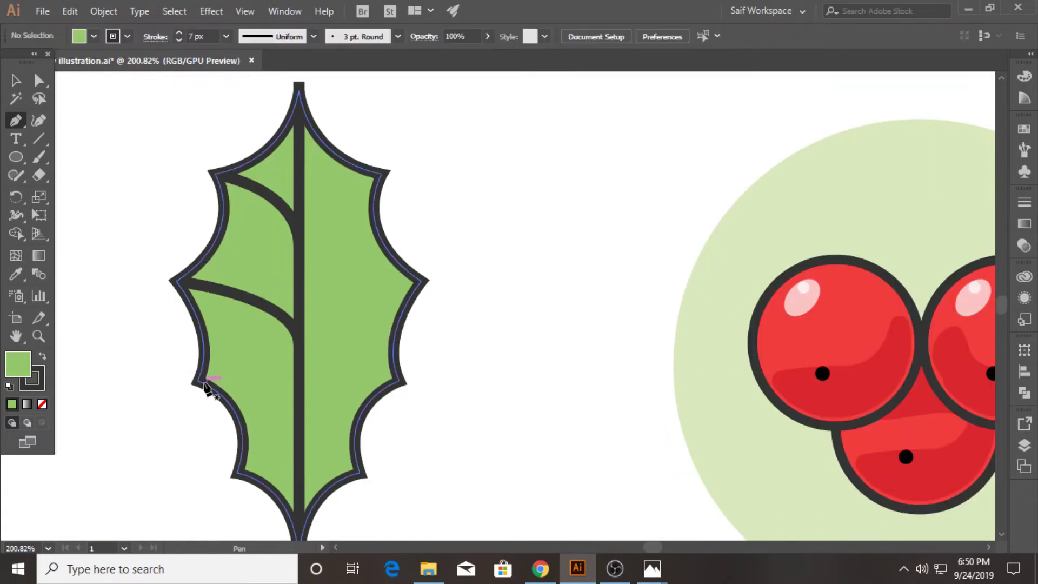
pyautogui.click(199, 380)
pyautogui.moveTo(298, 423); pyautogui.dragTo(304, 468)
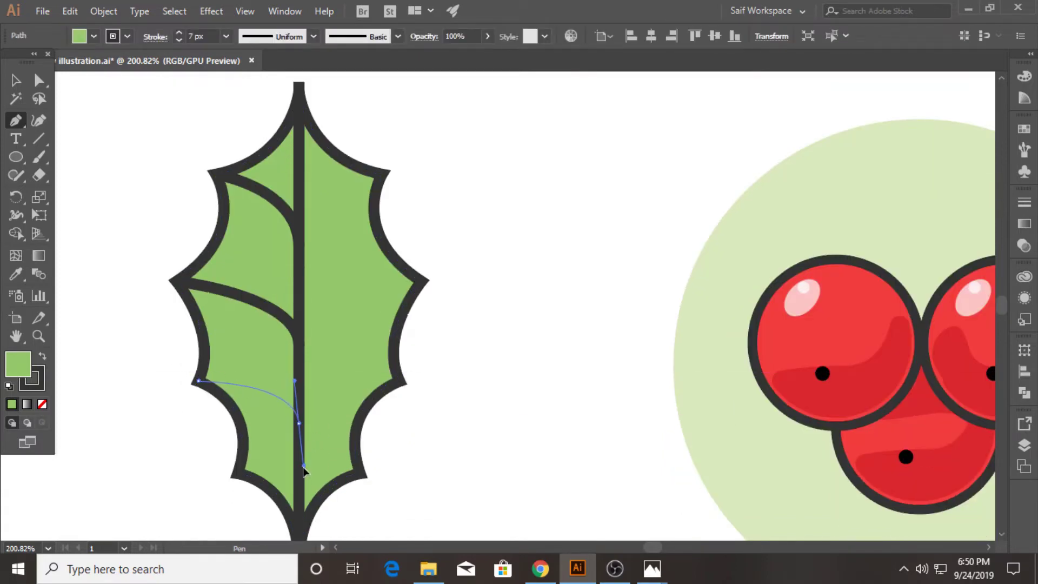
pyautogui.hotkey('ctrl', 'shift', 'a')
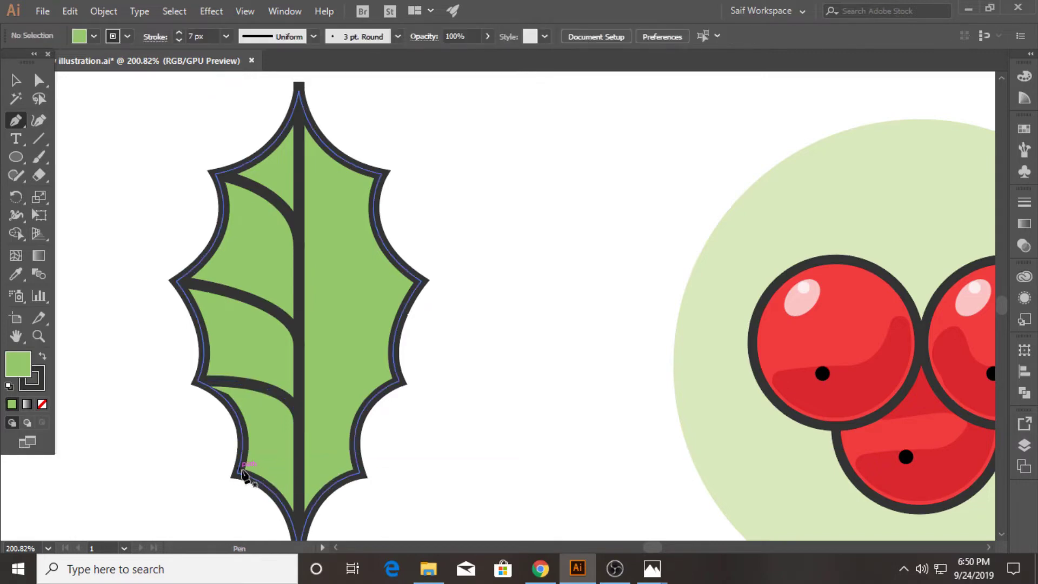
pyautogui.click(238, 476)
pyautogui.moveTo(301, 499)
pyautogui.mouseDown()
pyautogui.moveTo(295, 539)
pyautogui.moveTo(301, 498)
pyautogui.mouseUp()
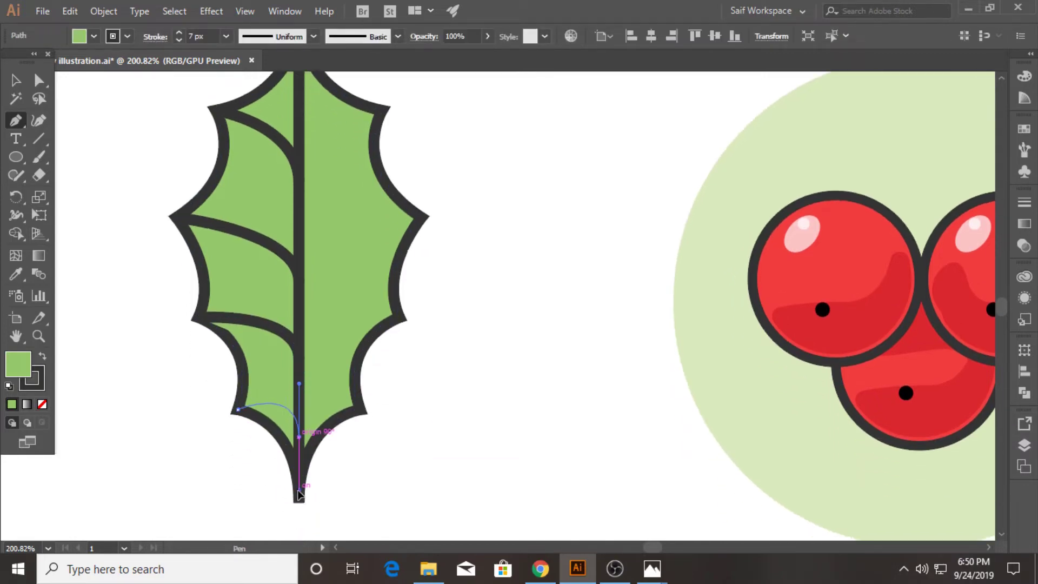
pyautogui.hotkey('ctrl', 'shift', 'a')
# Remove the fill from the four side veins and give them a 4 px stroke
pyautogui.press('v')
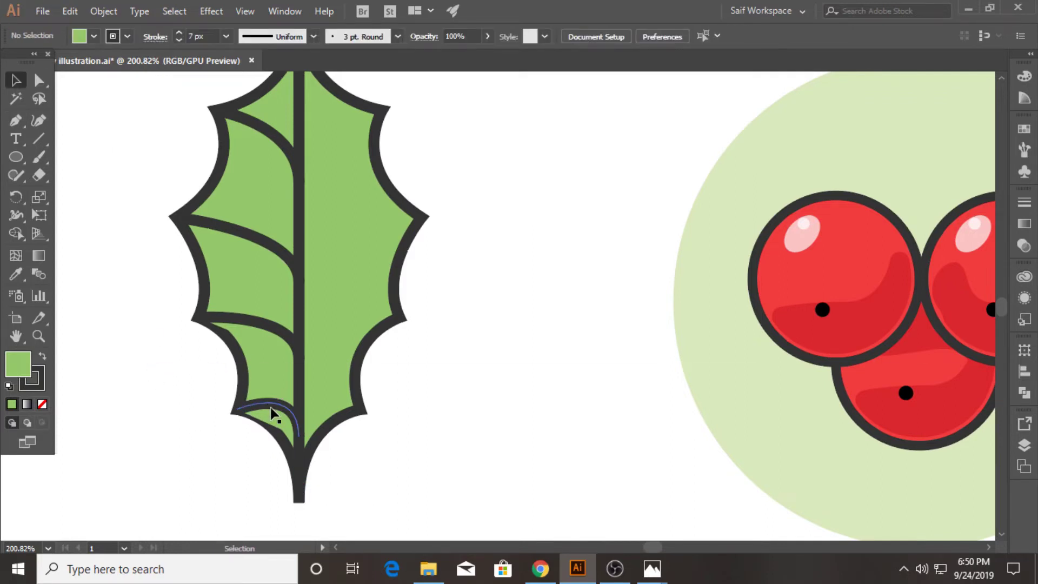
pyautogui.click(272, 414)
pyautogui.keyDown('shift'); pyautogui.click(267, 333); pyautogui.keyUp('shift')
pyautogui.keyDown('shift'); pyautogui.click(255, 238); pyautogui.keyUp('shift')
pyautogui.keyDown('shift'); pyautogui.click(267, 129); pyautogui.keyUp('shift')
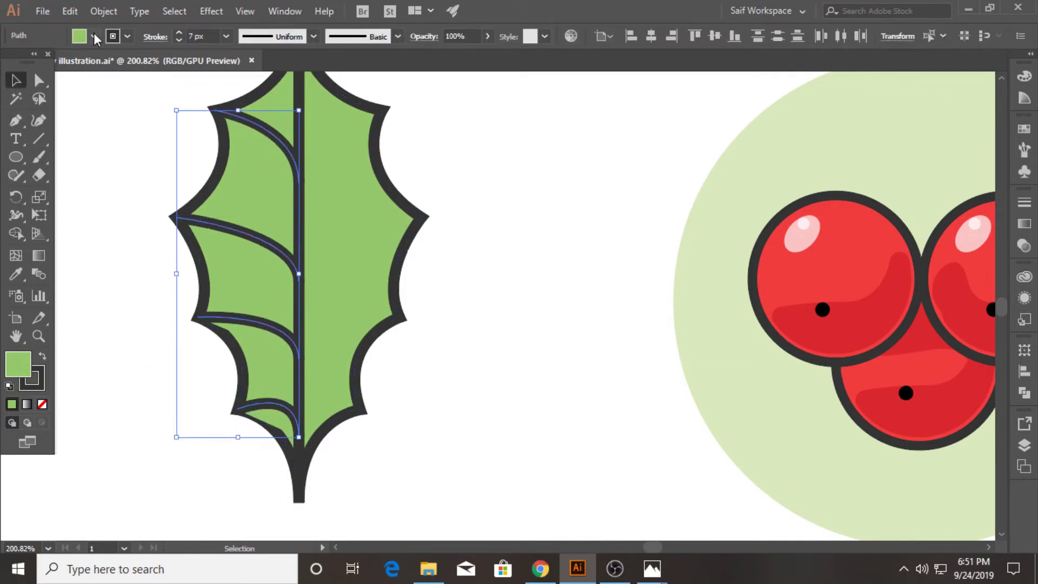
pyautogui.click(94, 37)
pyautogui.click(14, 66)
pyautogui.click(225, 36)
pyautogui.click(245, 86)
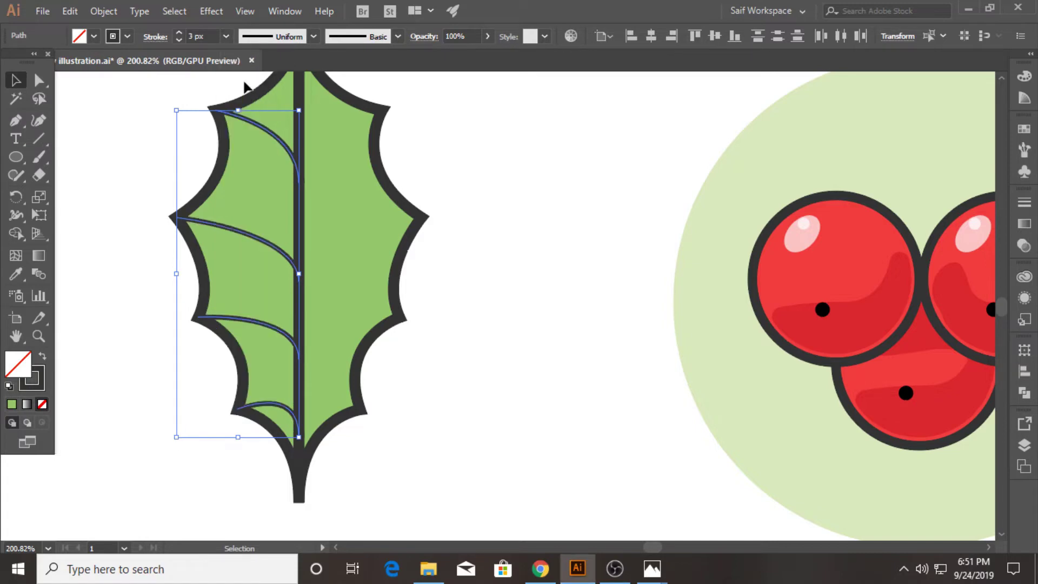
pyautogui.scroll(3, 137, 226)
pyautogui.click(226, 36)
pyautogui.click(241, 95)
pyautogui.click(139, 163)
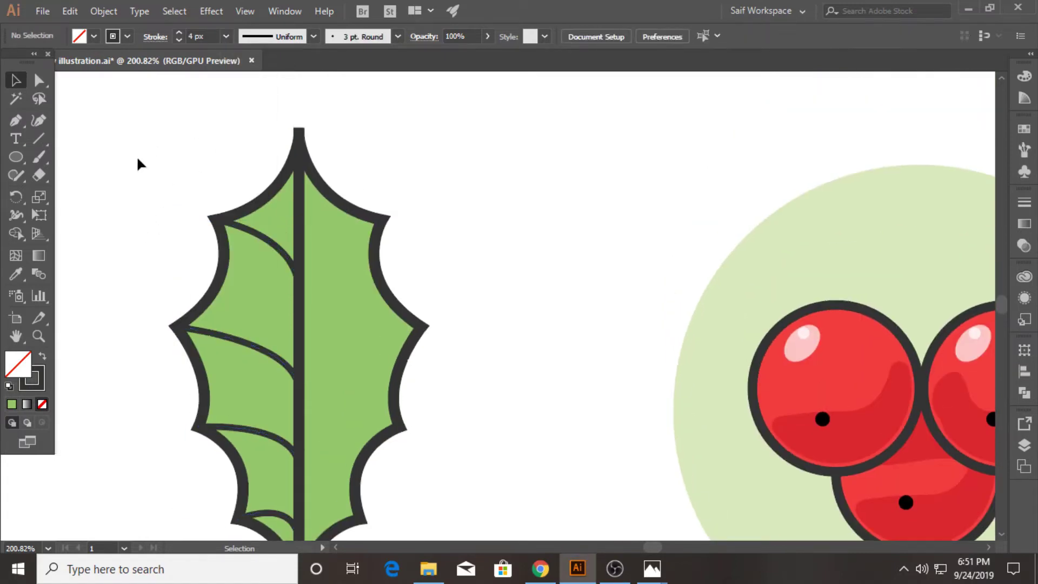
# Reduce the centre vein's stroke weight and nudge its top point onto the leaf tip
pyautogui.click(300, 225)
pyautogui.click(226, 36)
pyautogui.click(232, 104)
pyautogui.click(224, 188)
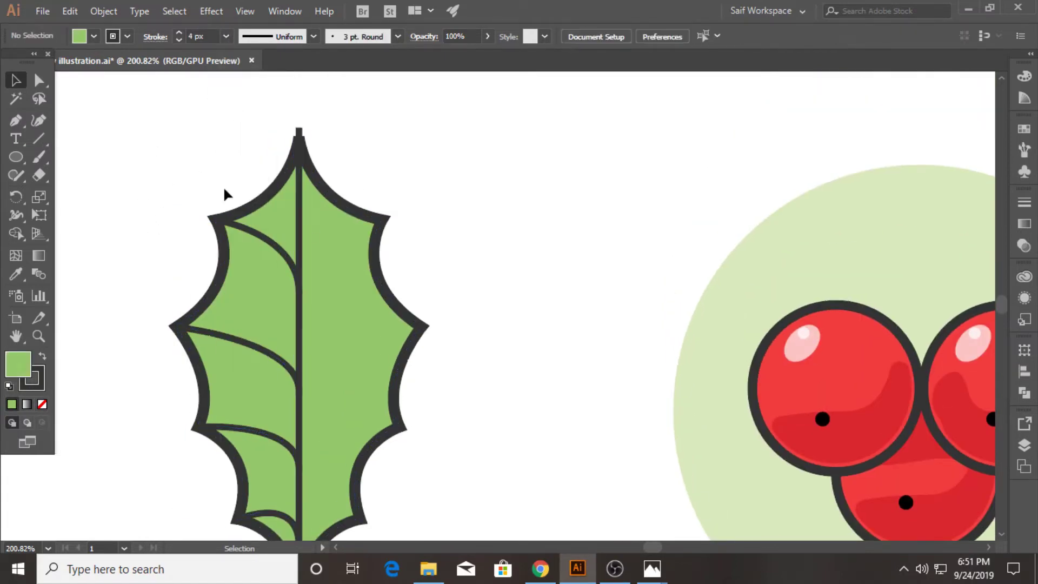
pyautogui.click(300, 134)
pyautogui.click(155, 37)
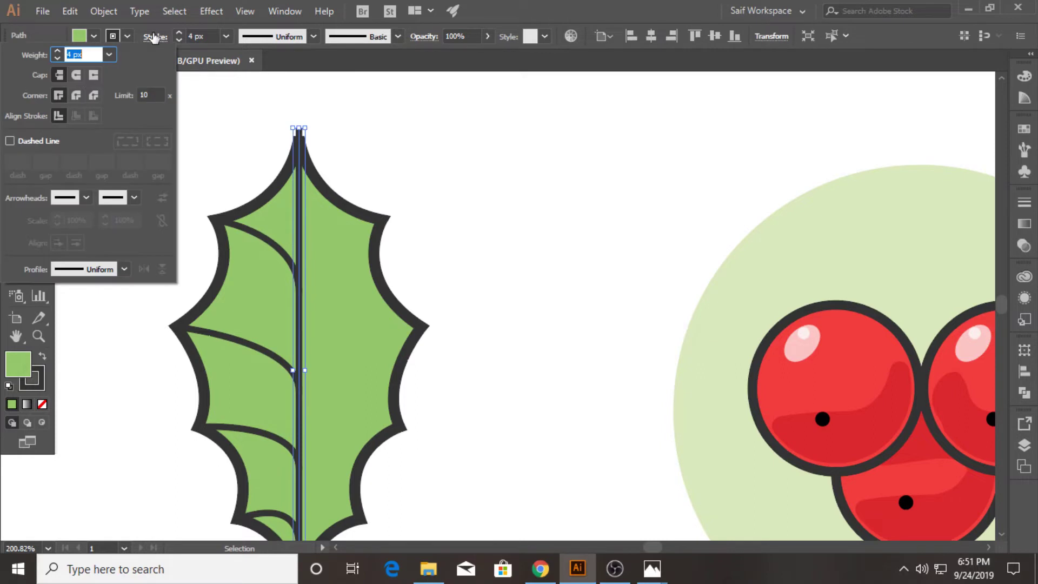
pyautogui.click(251, 150)
pyautogui.moveTo(296, 129); pyautogui.dragTo(298, 133)
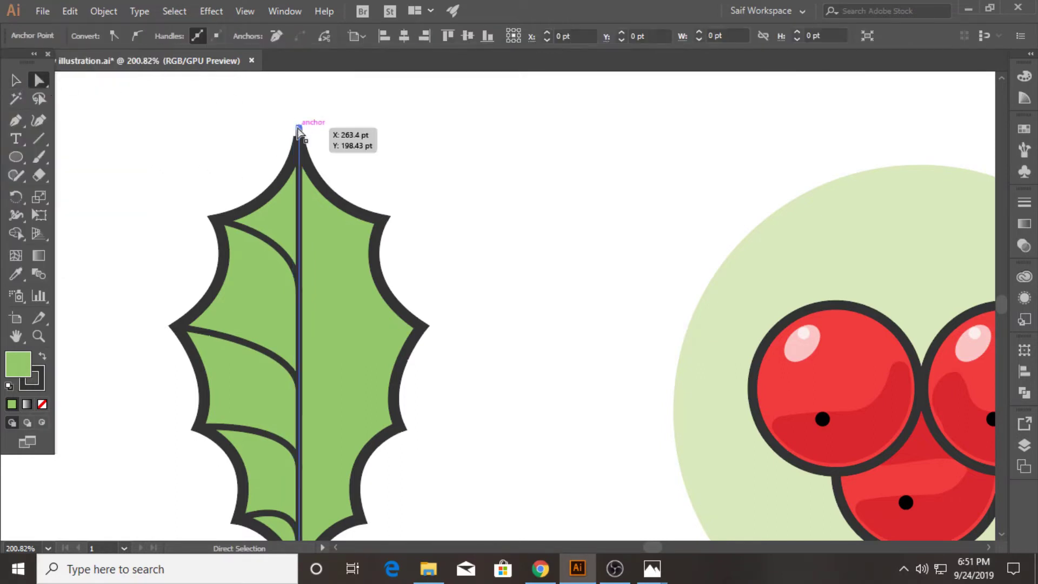
# Try a reflected copy of the selected left veins, then undo it
pyautogui.click(227, 138)
pyautogui.click(268, 239)
pyautogui.keyDown('shift'); pyautogui.click(260, 437); pyautogui.keyUp('shift')
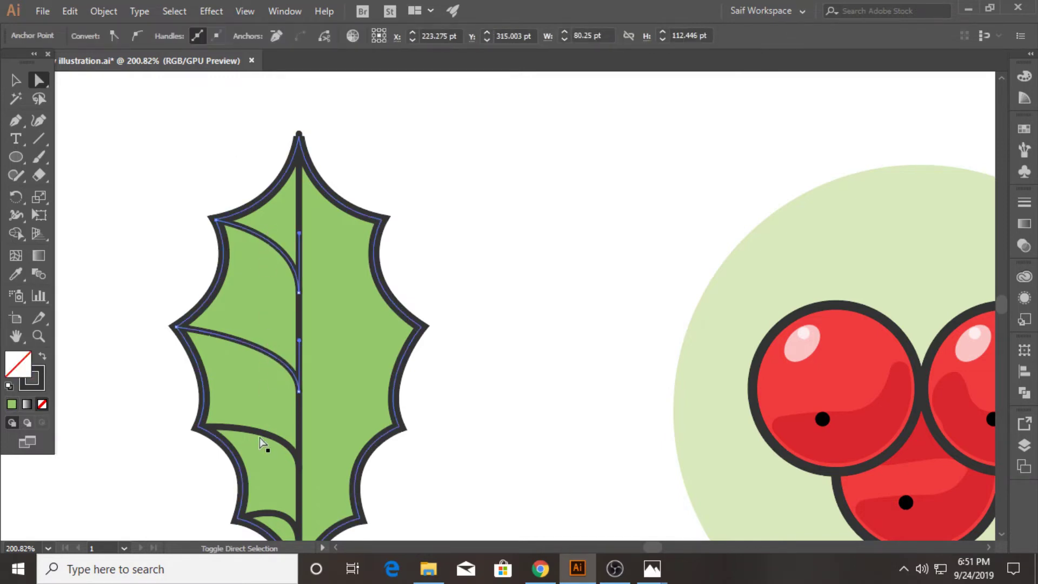
pyautogui.keyDown('shift'); pyautogui.click(267, 508); pyautogui.keyUp('shift')
pyautogui.rightClick(254, 351)
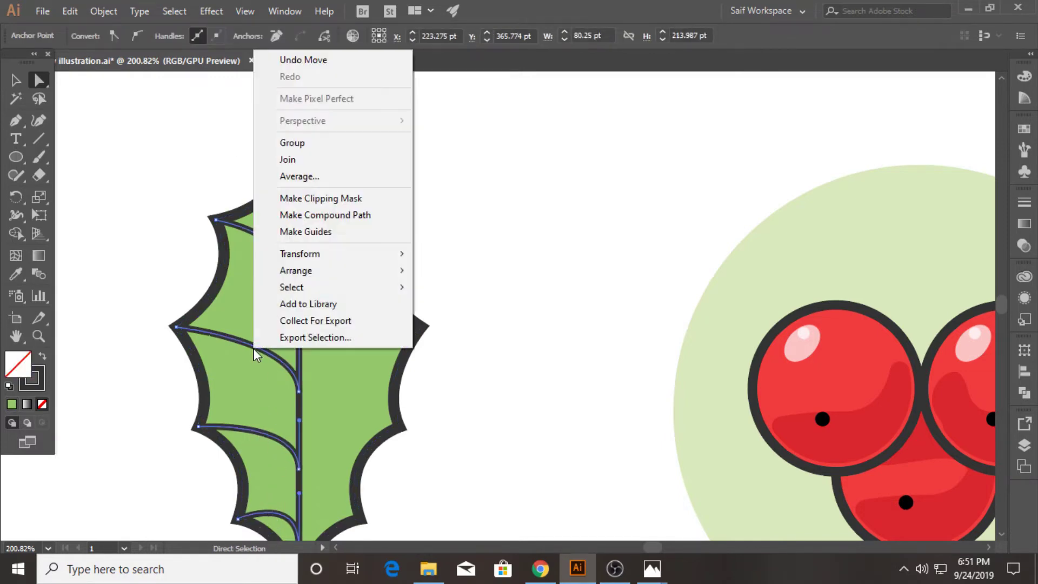
pyautogui.click(456, 309)
pyautogui.click(788, 419)
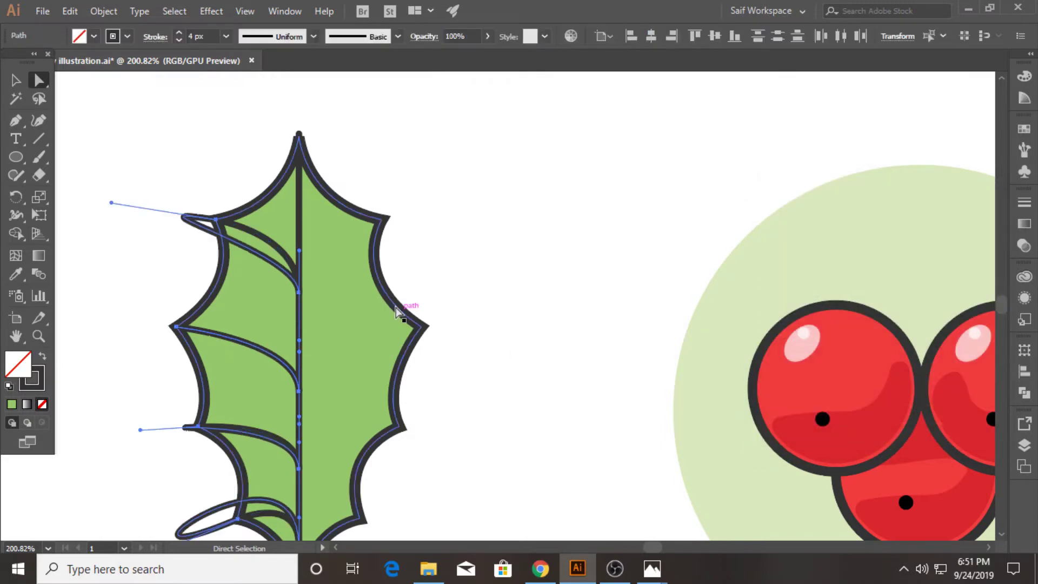
pyautogui.hotkey('ctrl', 'z')
# Reselect the left-side veins one by one
pyautogui.click(137, 250)
pyautogui.click(17, 81)
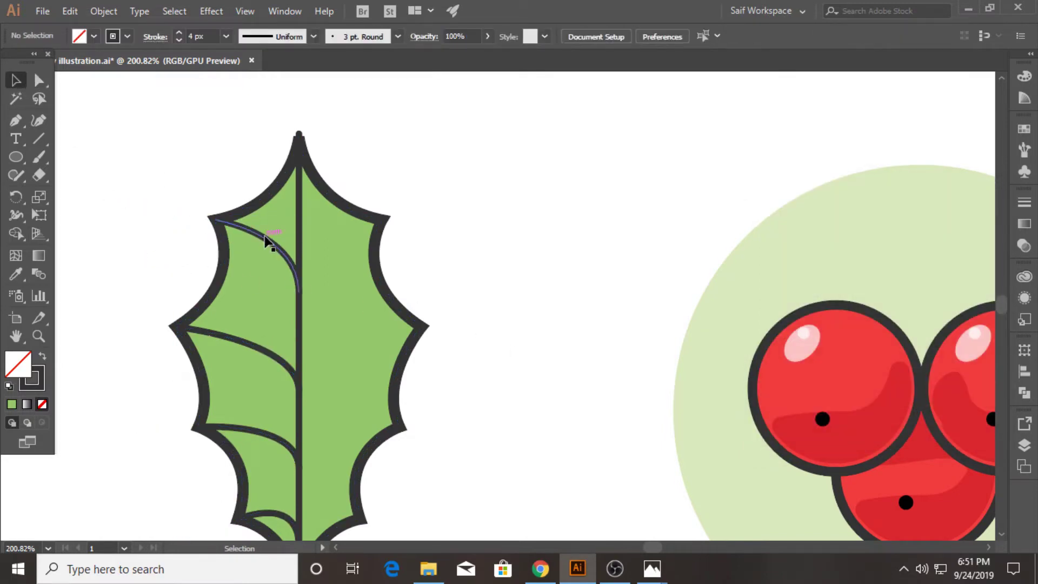
pyautogui.click(266, 242)
pyautogui.keyDown('shift'); pyautogui.click(254, 348); pyautogui.keyUp('shift')
pyautogui.keyDown('shift'); pyautogui.click(262, 434); pyautogui.keyUp('shift')
# Reflect a vertical copy of the left veins and drag it onto the leaf's right half
pyautogui.keyDown('shift'); pyautogui.click(287, 519); pyautogui.keyUp('shift')
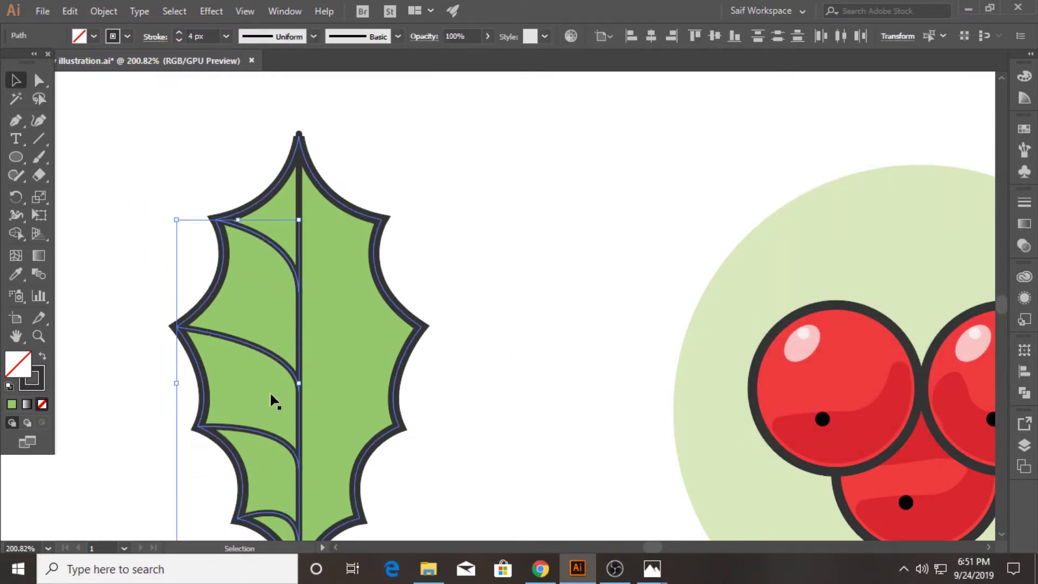
pyautogui.rightClick(263, 351)
pyautogui.click(485, 314)
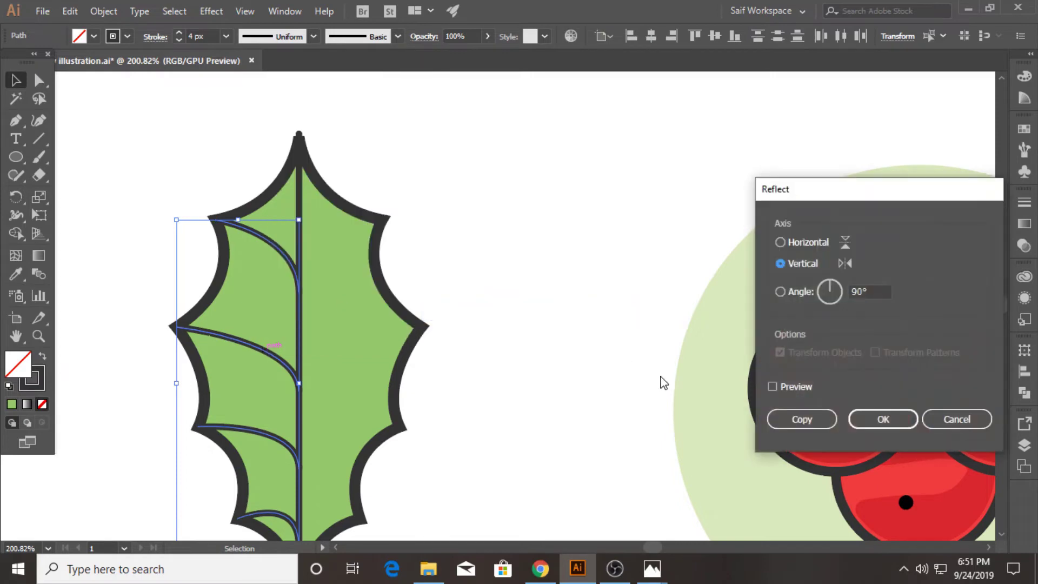
pyautogui.click(790, 419)
pyautogui.moveTo(179, 387); pyautogui.dragTo(301, 372)
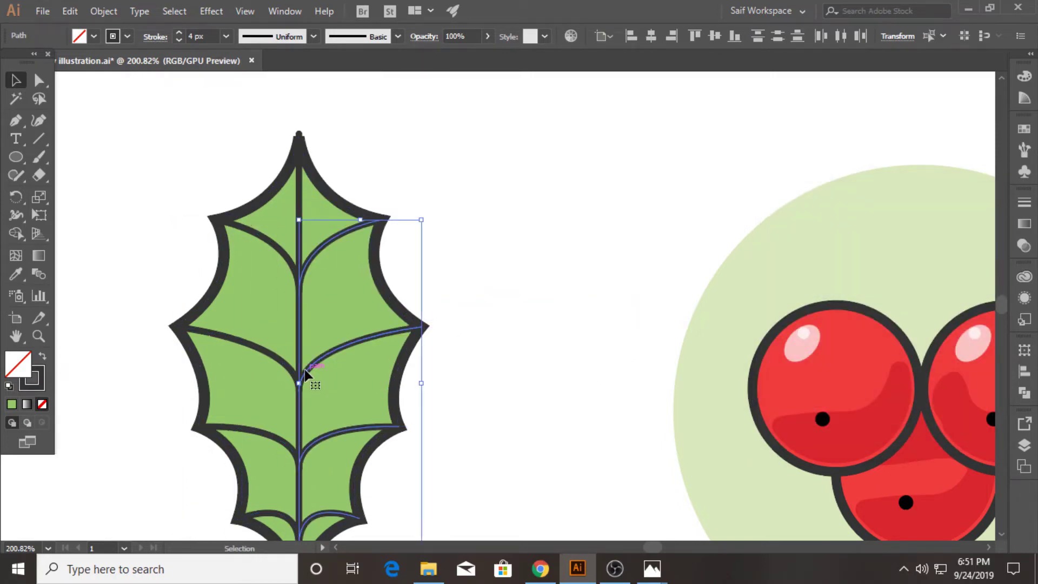
pyautogui.click(169, 197)
pyautogui.scroll(-2, 170, 162)
pyautogui.moveTo(168, 109)
pyautogui.mouseDown()
pyautogui.moveTo(495, 486)
pyautogui.moveTo(488, 498)
pyautogui.mouseUp()
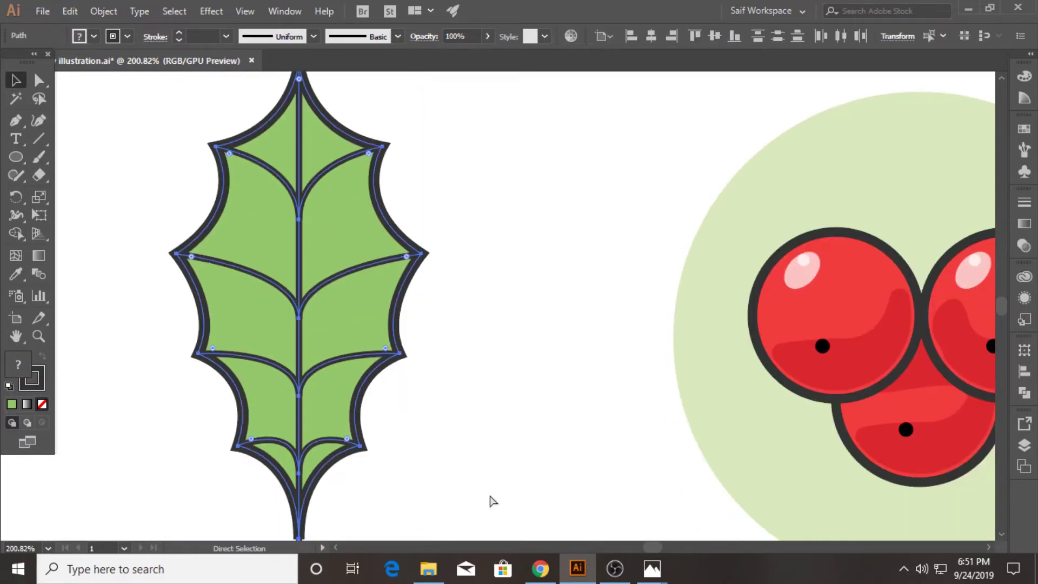
pyautogui.press('z')
pyautogui.moveTo(579, 254)
pyautogui.mouseDown()
pyautogui.moveTo(449, 236)
pyautogui.moveTo(335, 243)
pyautogui.mouseUp()
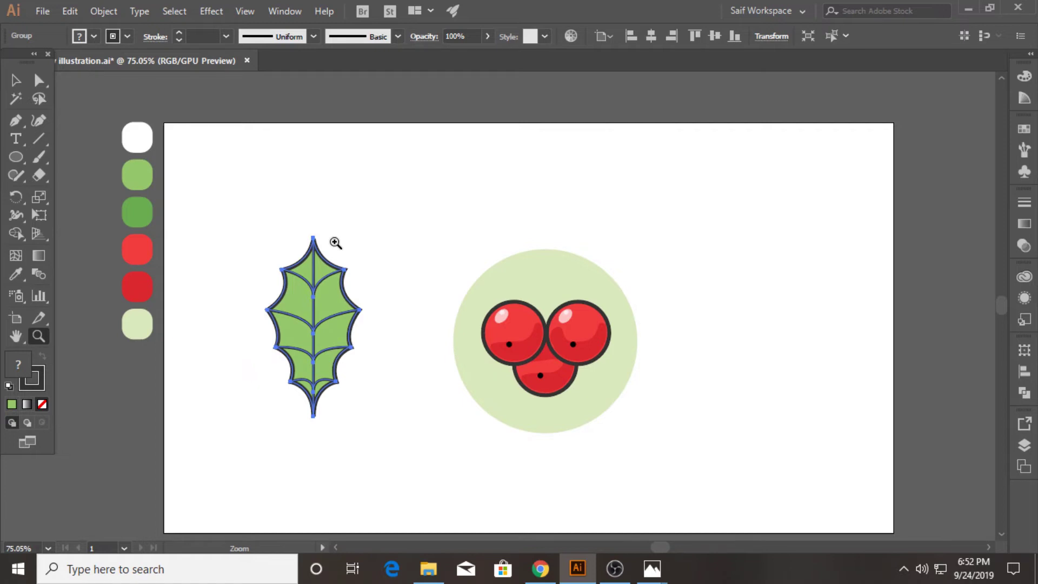
# Move the leaf toward the berries, then rotate-copy it twice around its bottom tip
pyautogui.click(8, 81)
pyautogui.moveTo(293, 294)
pyautogui.mouseDown()
pyautogui.moveTo(525, 252)
pyautogui.moveTo(330, 238)
pyautogui.mouseUp()
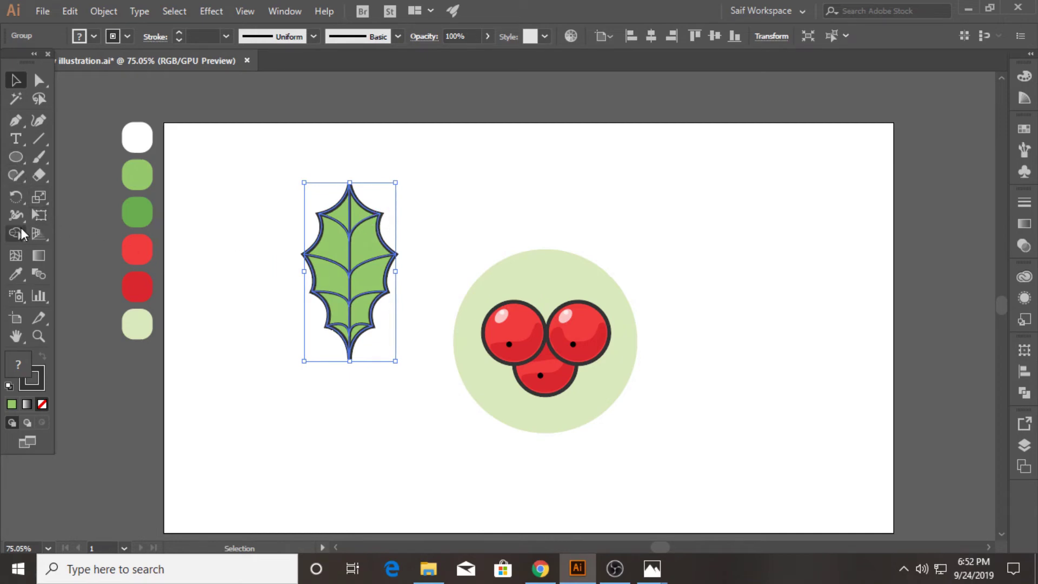
pyautogui.click(18, 198)
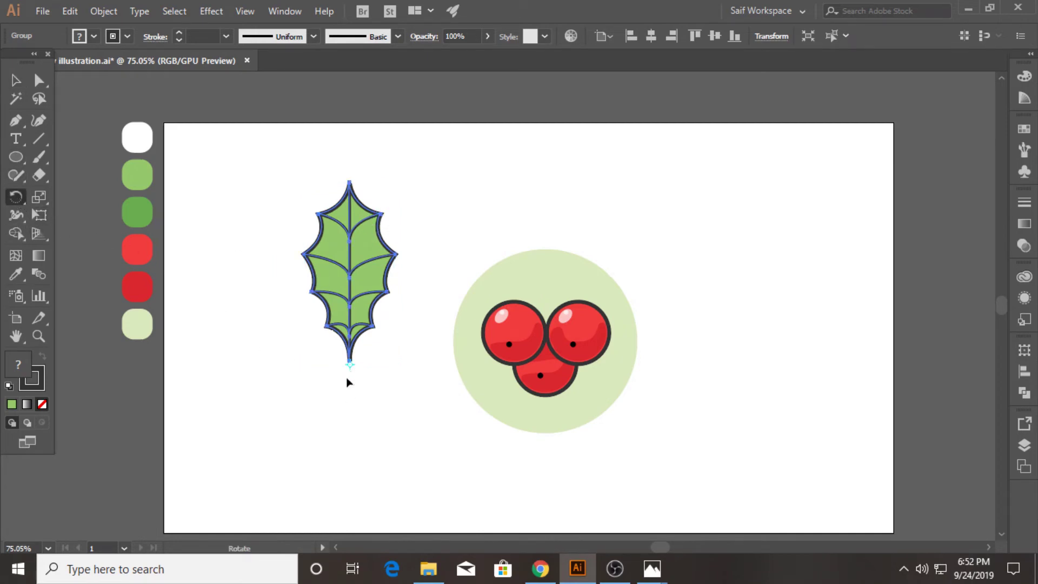
pyautogui.moveTo(356, 218); pyautogui.dragTo(490, 403)
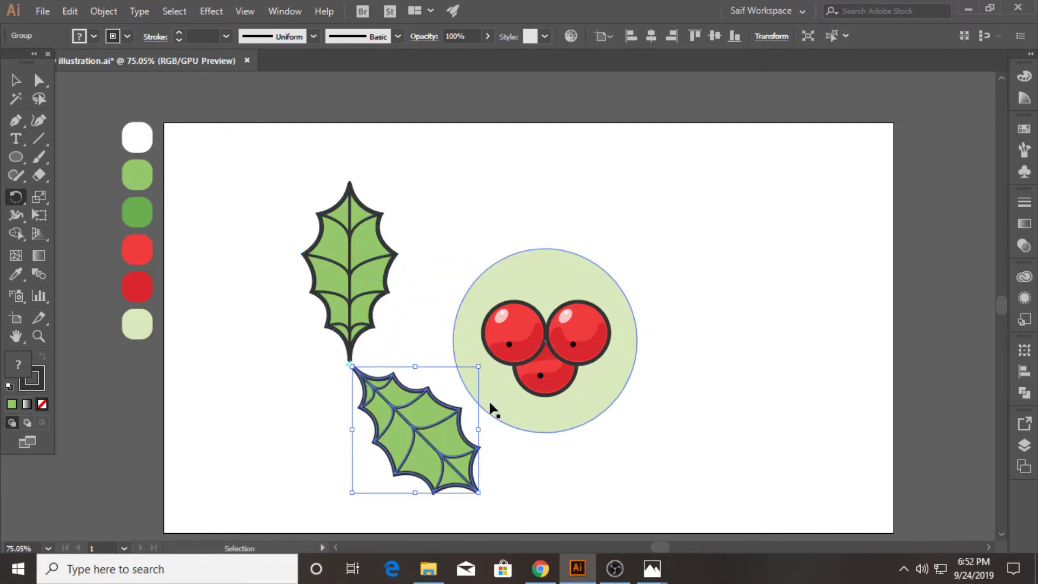
pyautogui.hotkey('ctrl', 'd')
pyautogui.hotkey('ctrl', 'z')
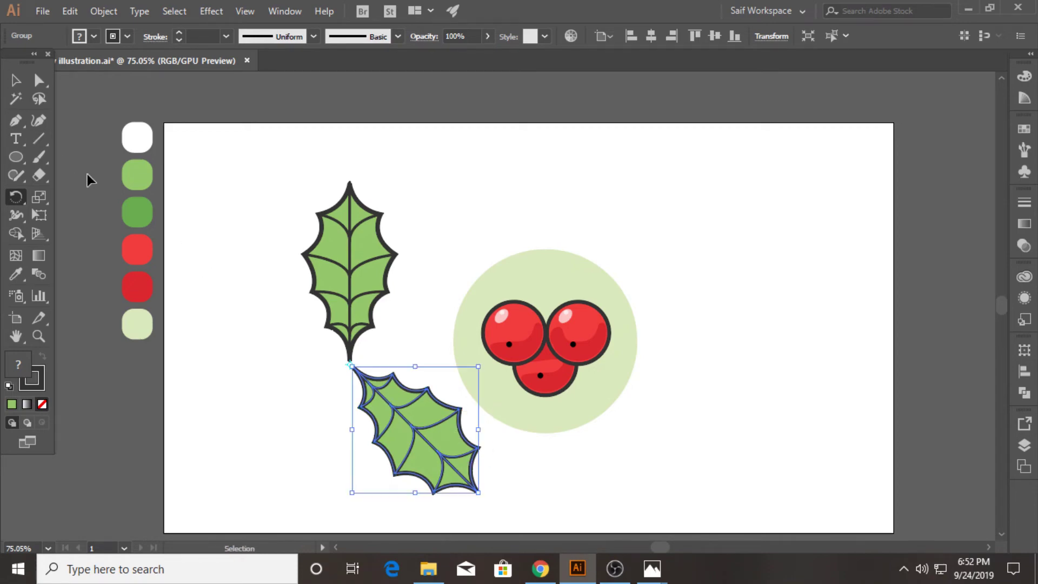
pyautogui.hotkey('ctrl', 'z')
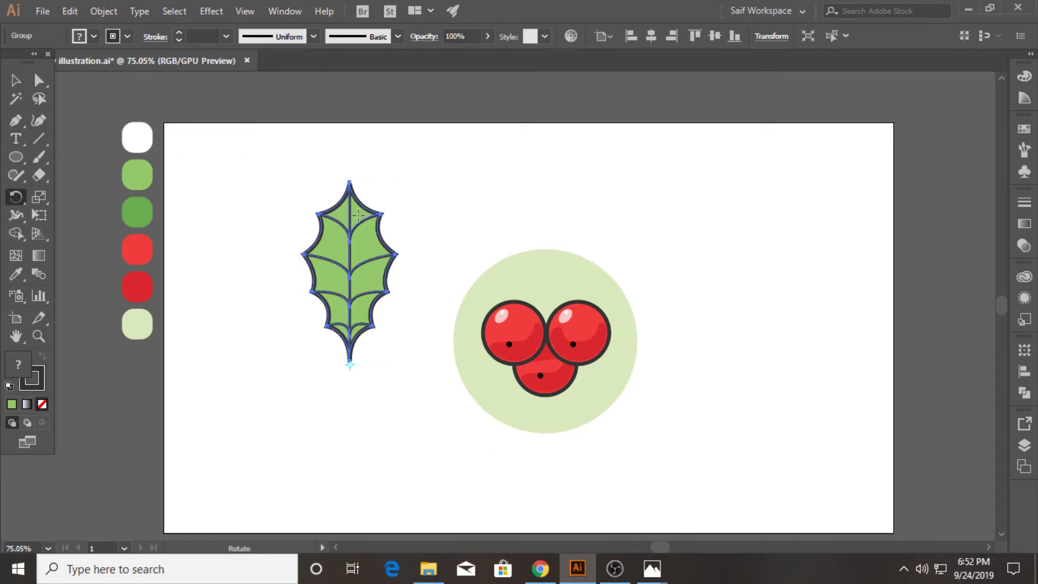
pyautogui.moveTo(358, 214); pyautogui.dragTo(490, 440)
pyautogui.hotkey('ctrl', 'd')
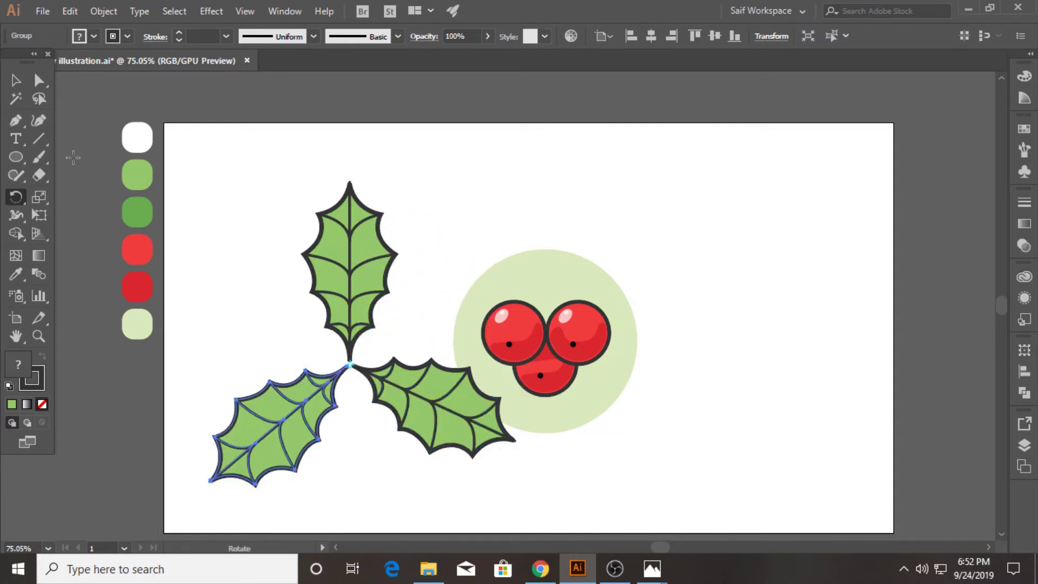
# Tilt the bottom-left leaf slightly, move all three leaves onto the circle, send them behind the berries
pyautogui.click(19, 82)
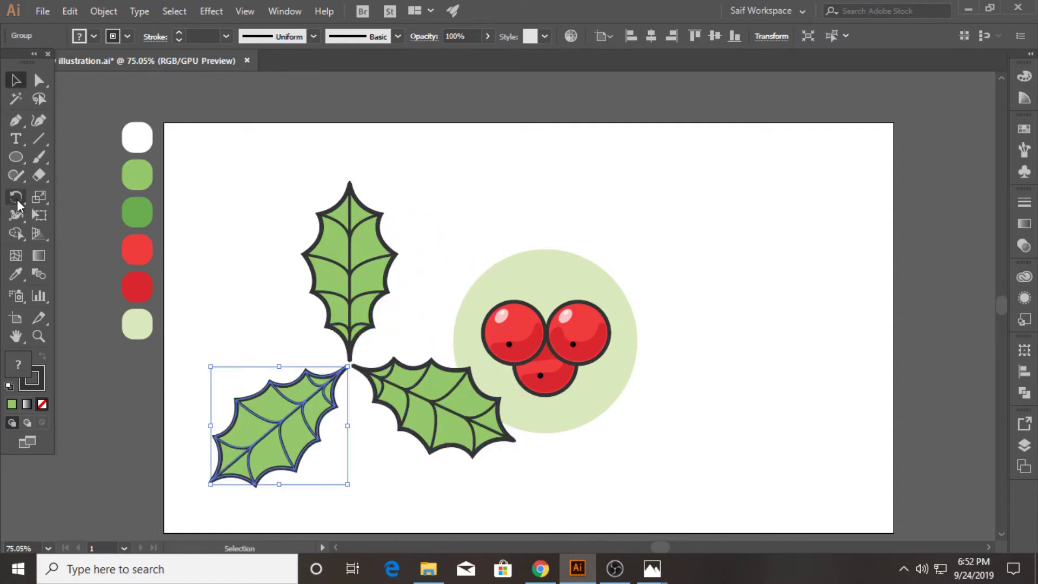
pyautogui.click(17, 198)
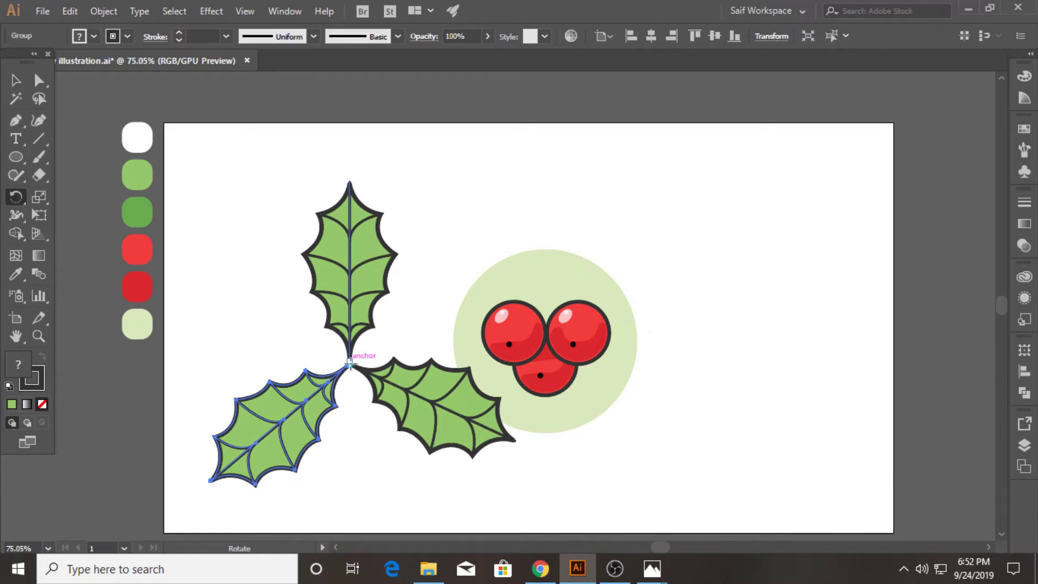
pyautogui.moveTo(248, 420); pyautogui.dragTo(240, 400)
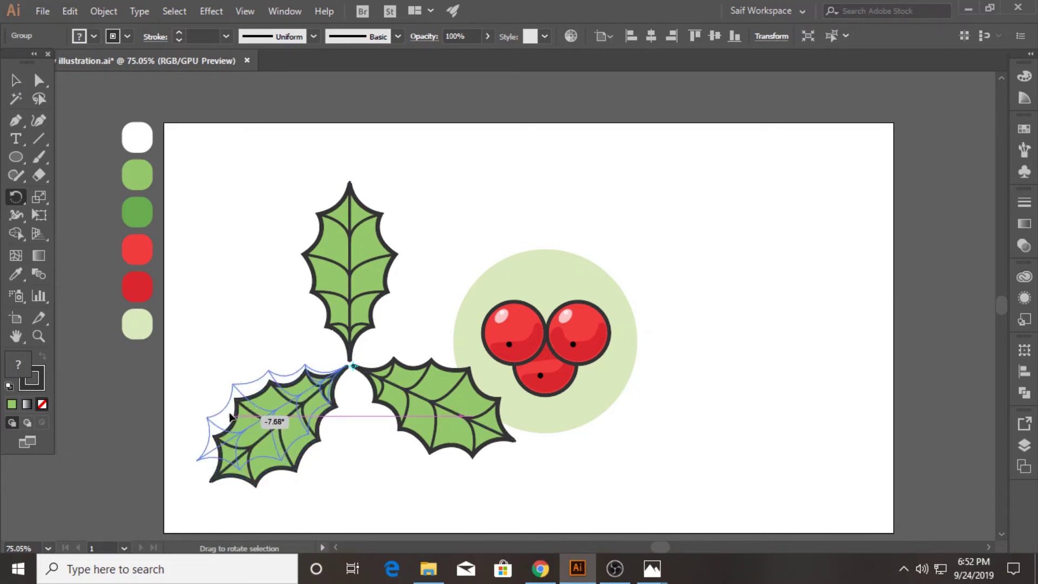
pyautogui.click(16, 81)
pyautogui.moveTo(209, 190)
pyautogui.mouseDown()
pyautogui.moveTo(424, 428)
pyautogui.moveTo(415, 392)
pyautogui.moveTo(596, 375)
pyautogui.mouseUp()
pyautogui.hotkey('ctrl', '[')
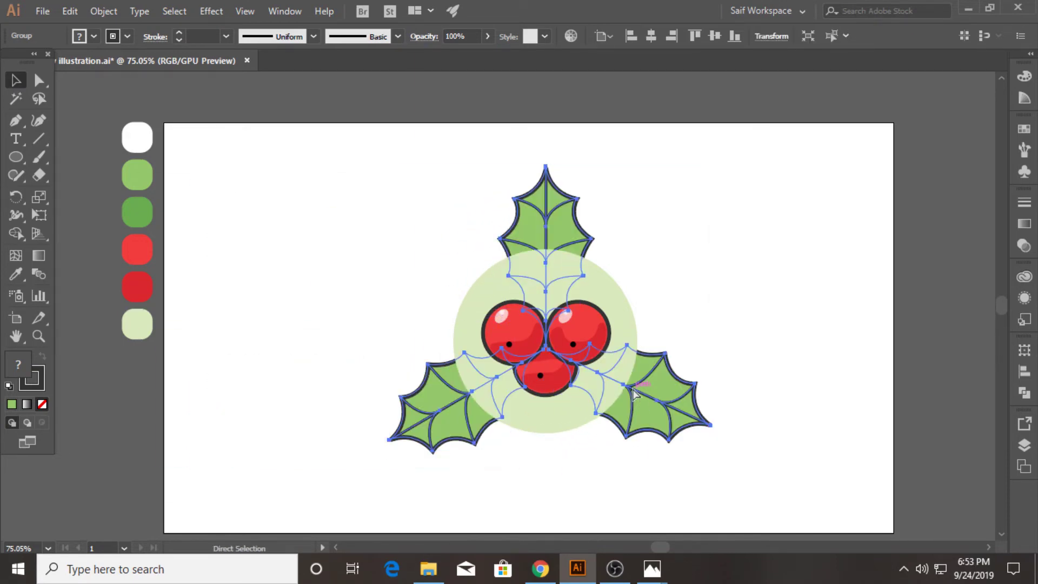
pyautogui.click(360, 339)
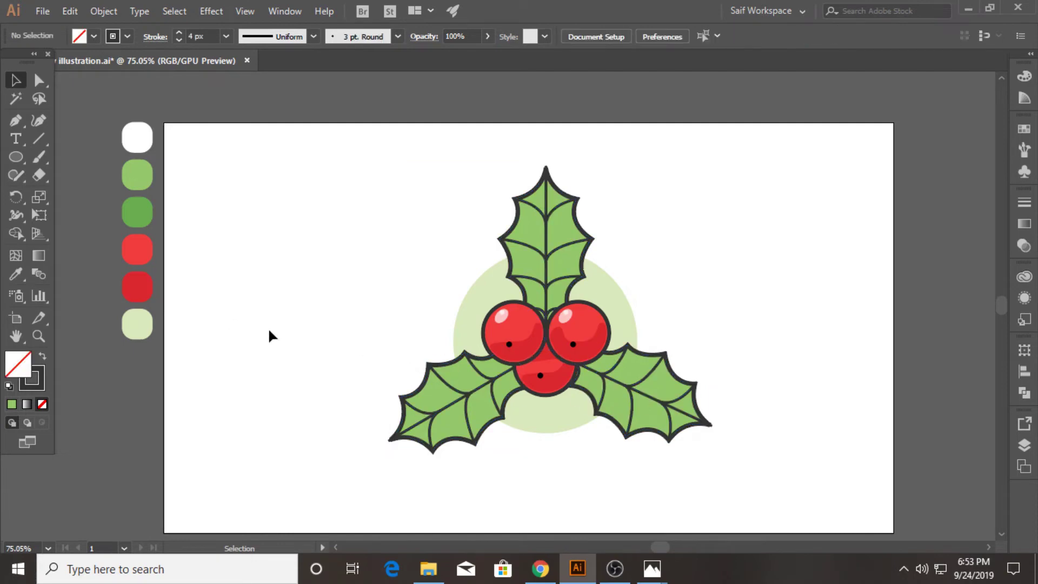
# Nudge the illustration slightly, then scale up the three red berries over the leaves
pyautogui.hotkey('ctrl', 'a')
pyautogui.moveTo(560, 373); pyautogui.dragTo(547, 377)
pyautogui.click(645, 295)
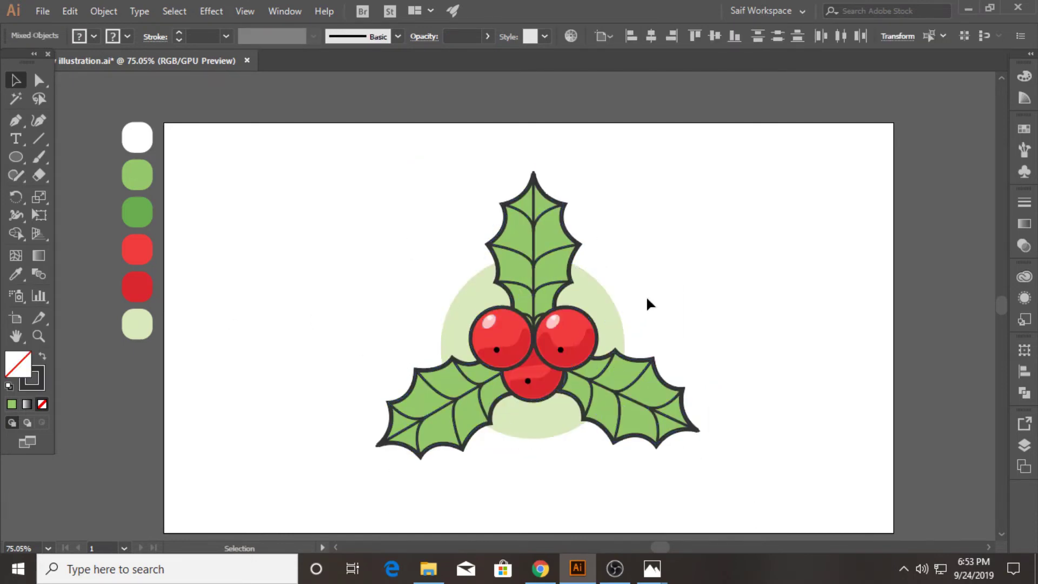
pyautogui.click(504, 385)
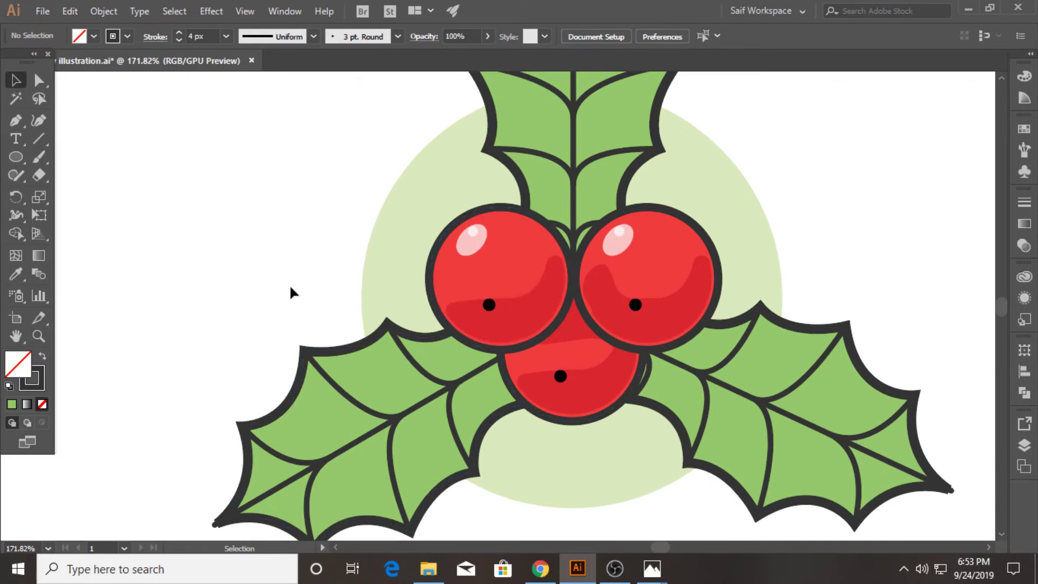
pyautogui.moveTo(293, 243); pyautogui.dragTo(391, 388)
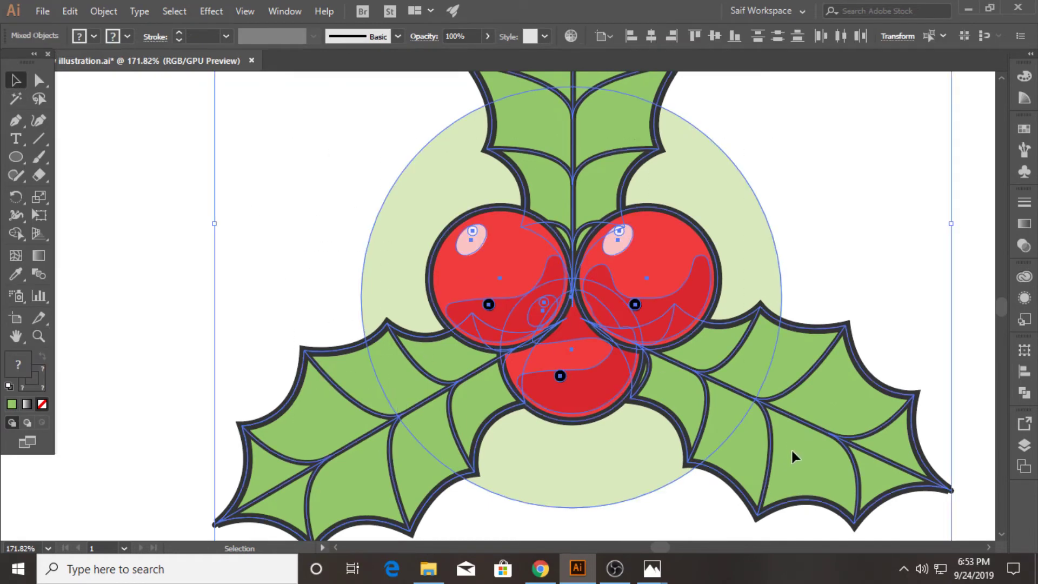
pyautogui.click(454, 325)
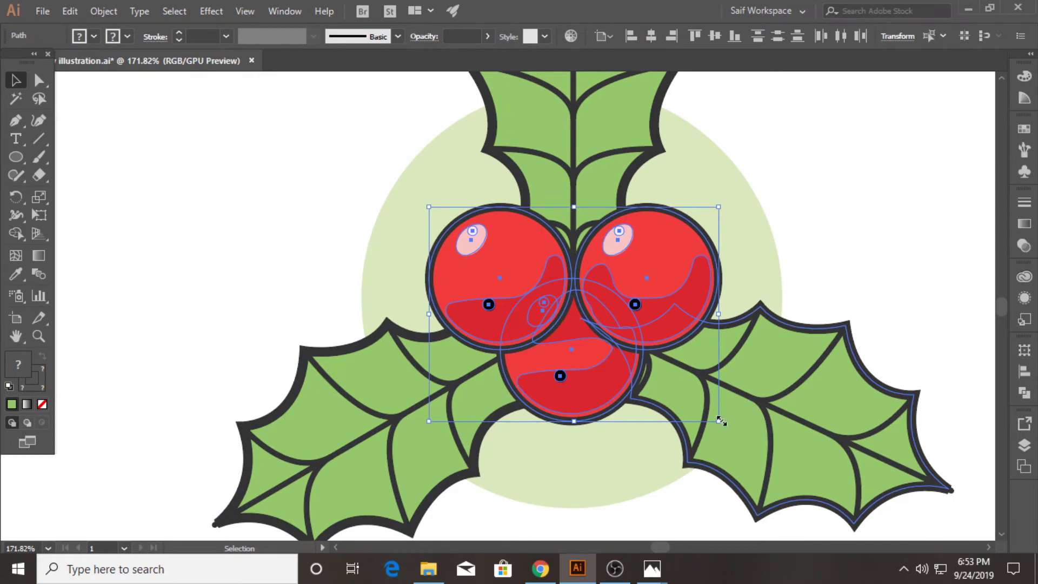
pyautogui.moveTo(718, 420); pyautogui.dragTo(749, 443)
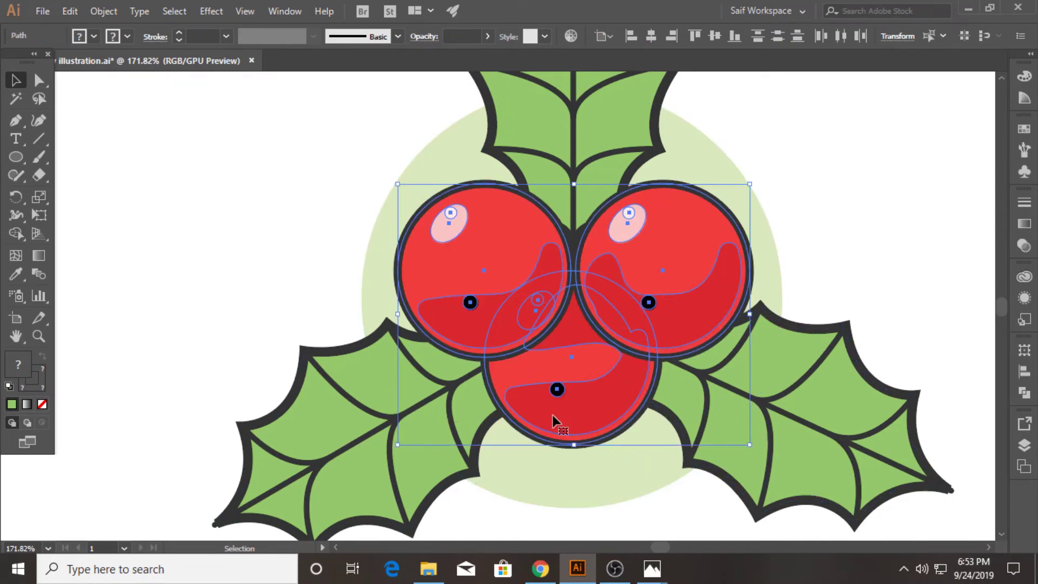
pyautogui.moveTo(562, 327); pyautogui.dragTo(566, 337)
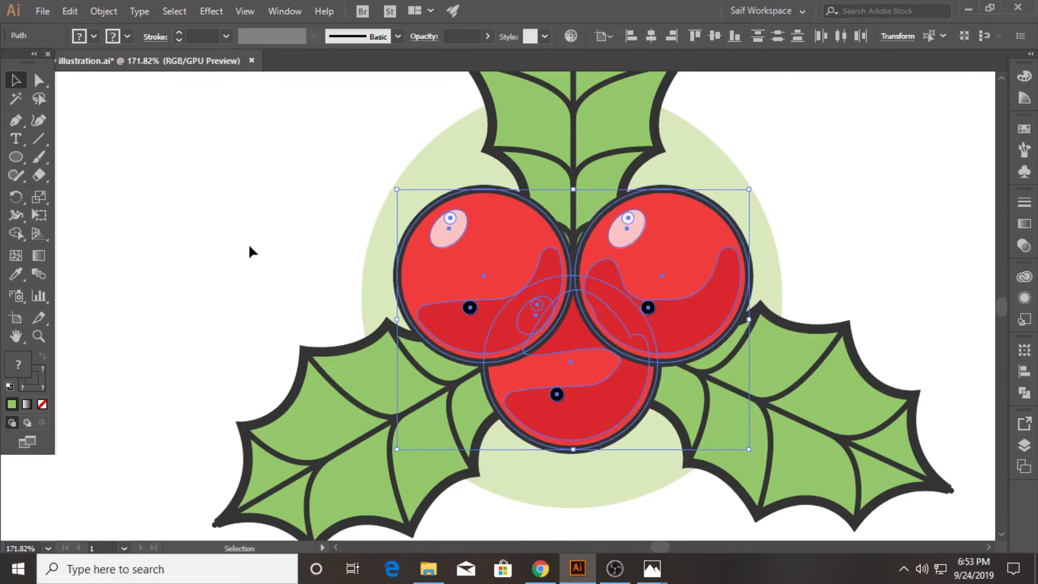
# Draw a new 122.07 pt circle to the left of the sprig
pyautogui.click(217, 448)
pyautogui.hotkey('ctrl', '0')
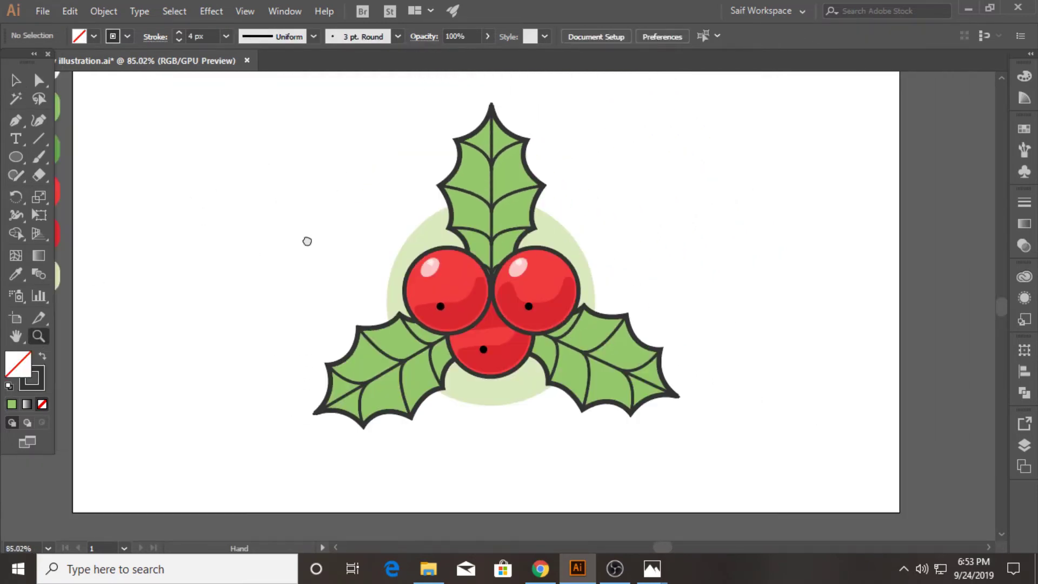
pyautogui.moveTo(231, 230); pyautogui.dragTo(311, 308)
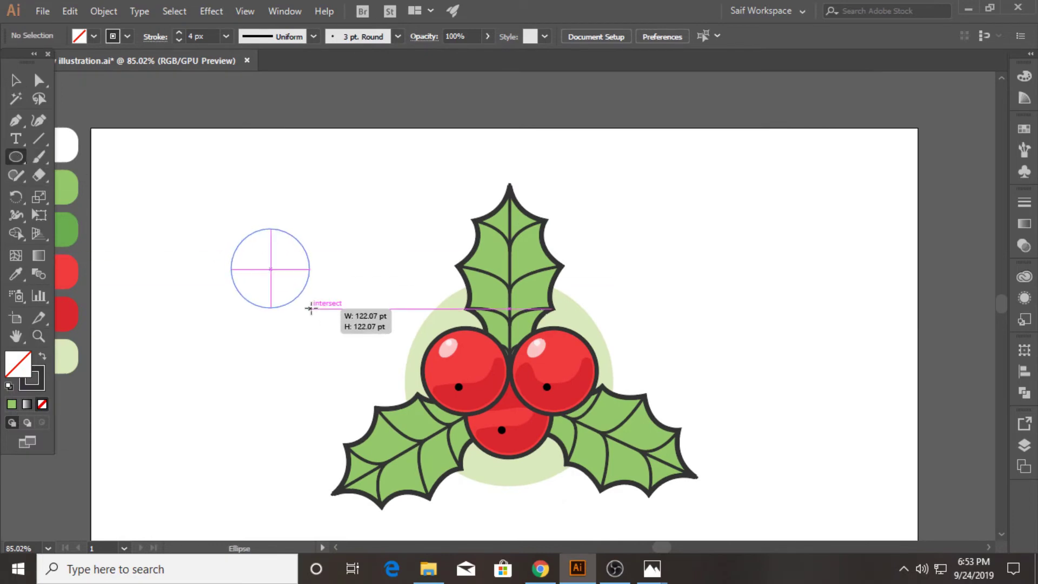
# Overlap a copy of the circle and trim the outer crescents into a lens shape with Shape Builder
pyautogui.click(15, 80)
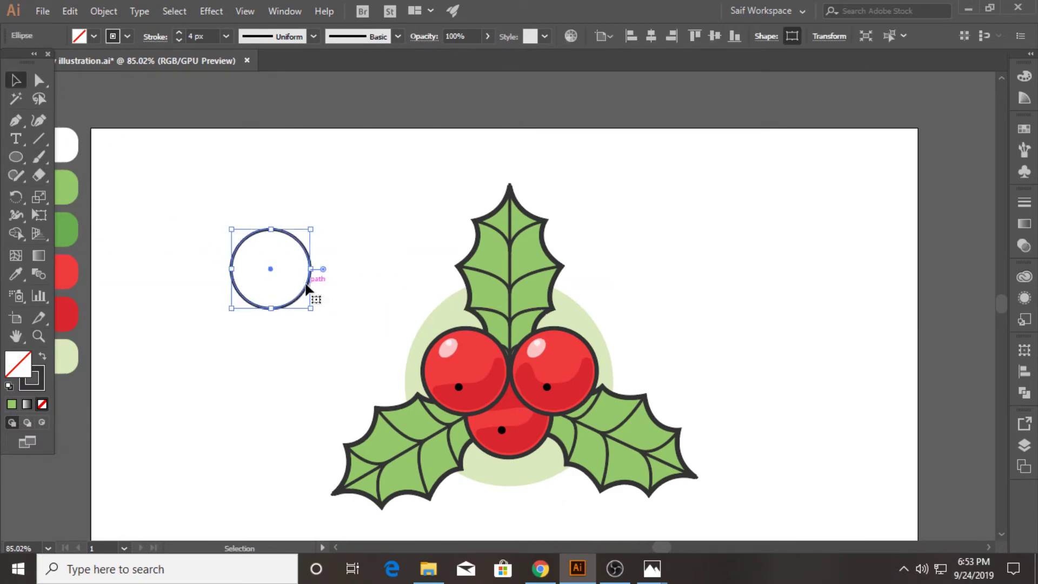
pyautogui.keyDown('alt'); pyautogui.moveTo(306, 288); pyautogui.dragTo(345, 288); pyautogui.keyUp('alt')
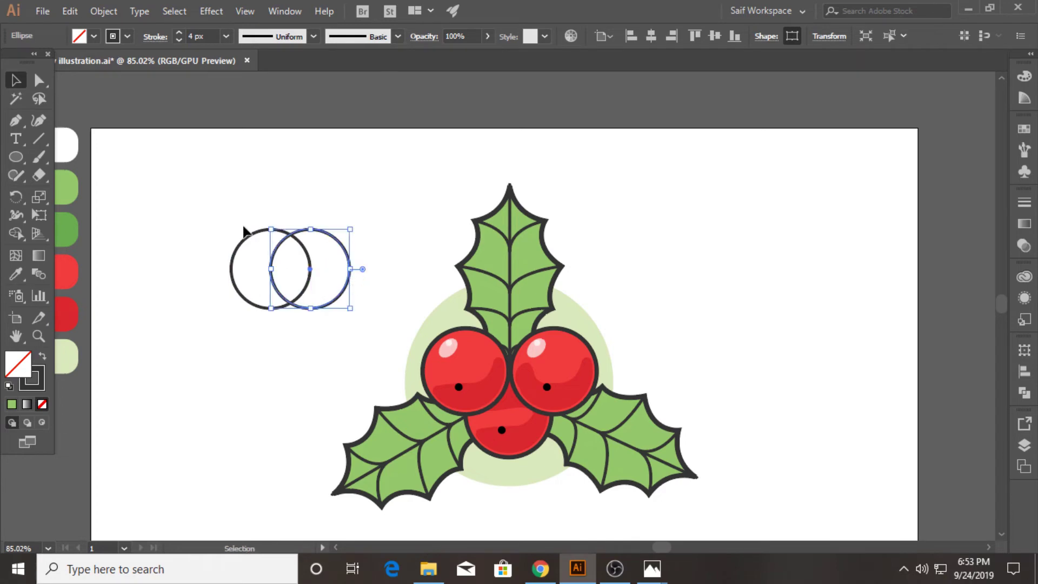
pyautogui.keyDown('shift'); pyautogui.click(234, 253); pyautogui.keyUp('shift')
pyautogui.click(15, 233)
pyautogui.keyDown('alt'); pyautogui.click(249, 269); pyautogui.keyUp('alt')
pyautogui.keyDown('alt'); pyautogui.click(324, 269); pyautogui.keyUp('alt')
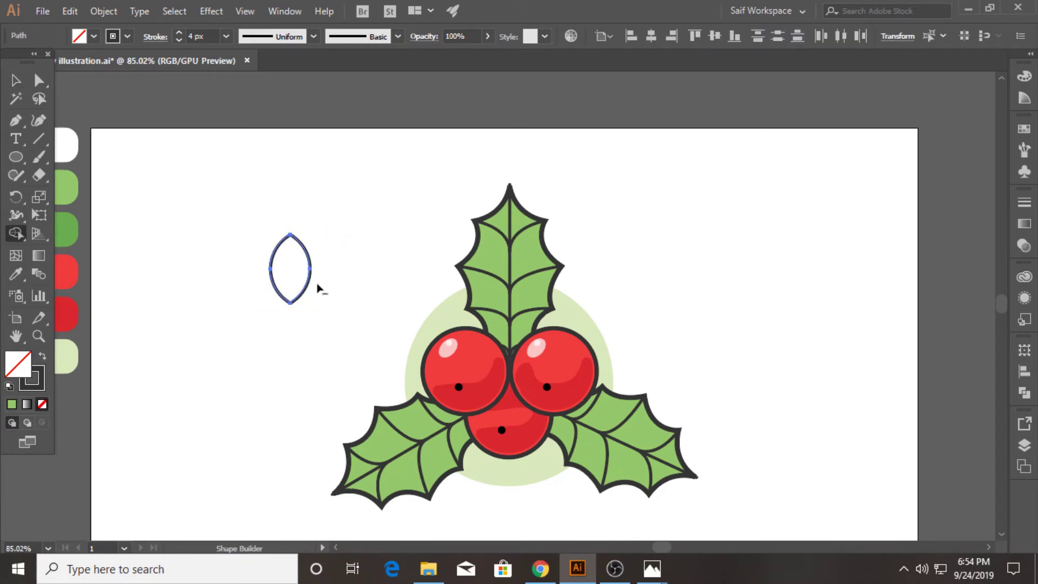
# Stretch the lens taller into a leaf, fill it light green and remove its outline
pyautogui.click(16, 81)
pyautogui.moveTo(290, 303); pyautogui.dragTo(290, 331)
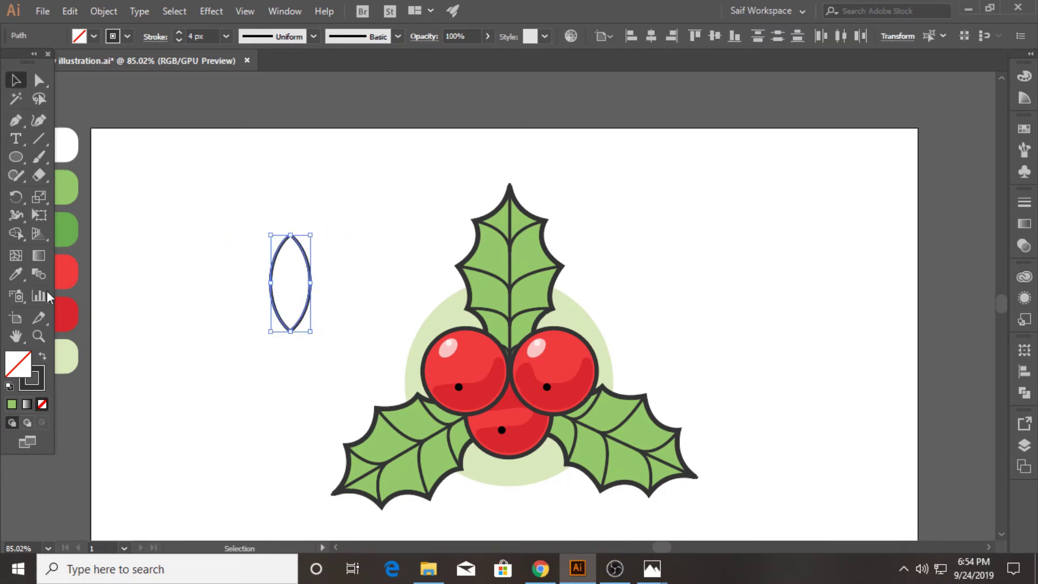
pyautogui.press('i')
pyautogui.click(439, 311)
pyautogui.click(68, 188)
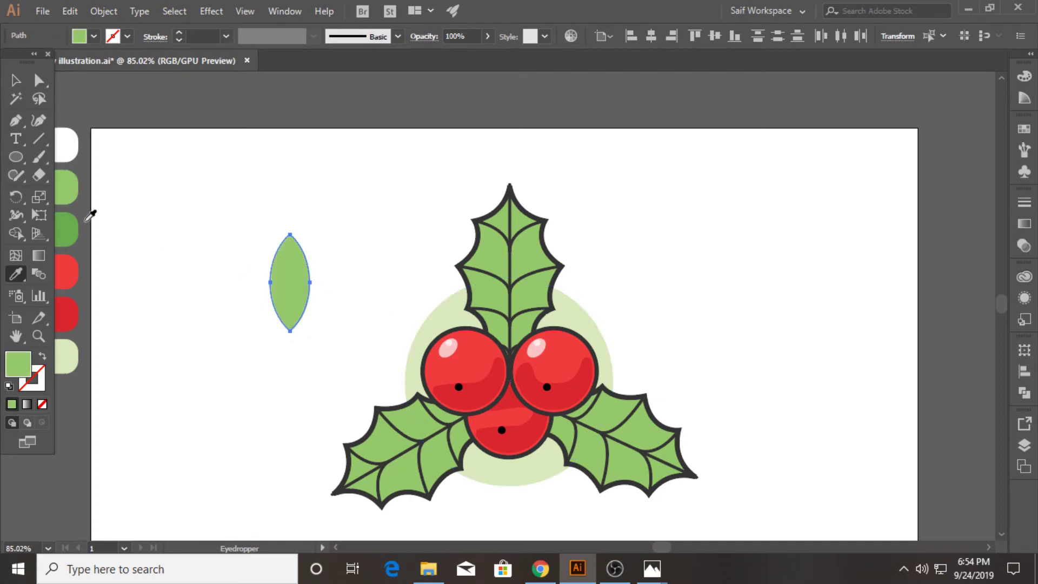
pyautogui.press('v')
# Copy the green leaf above-right and shrink the copy to a tiny size
pyautogui.click(330, 313)
pyautogui.moveTo(287, 324); pyautogui.dragTo(407, 230)
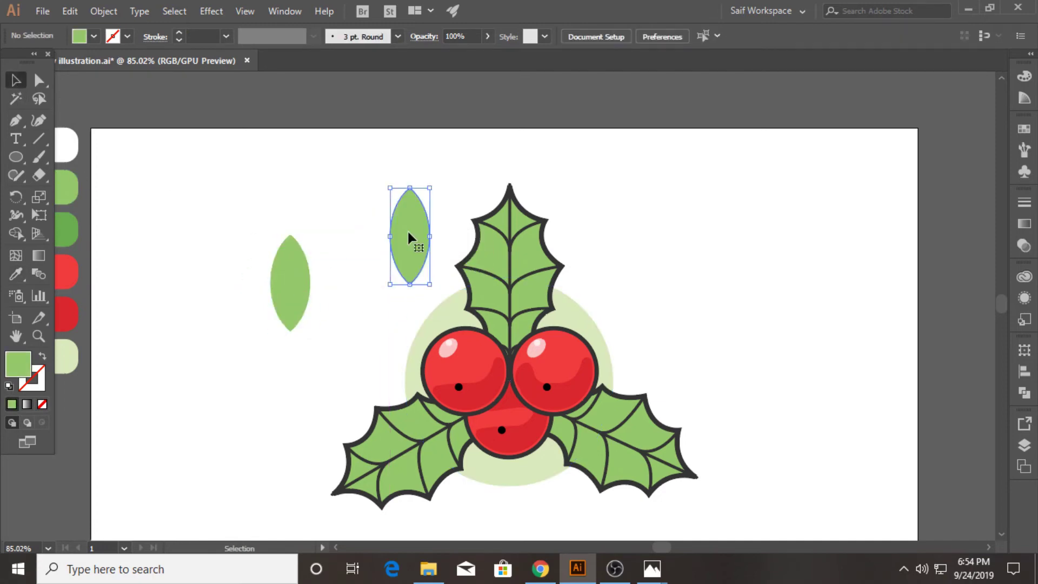
pyautogui.moveTo(431, 188); pyautogui.dragTo(401, 257)
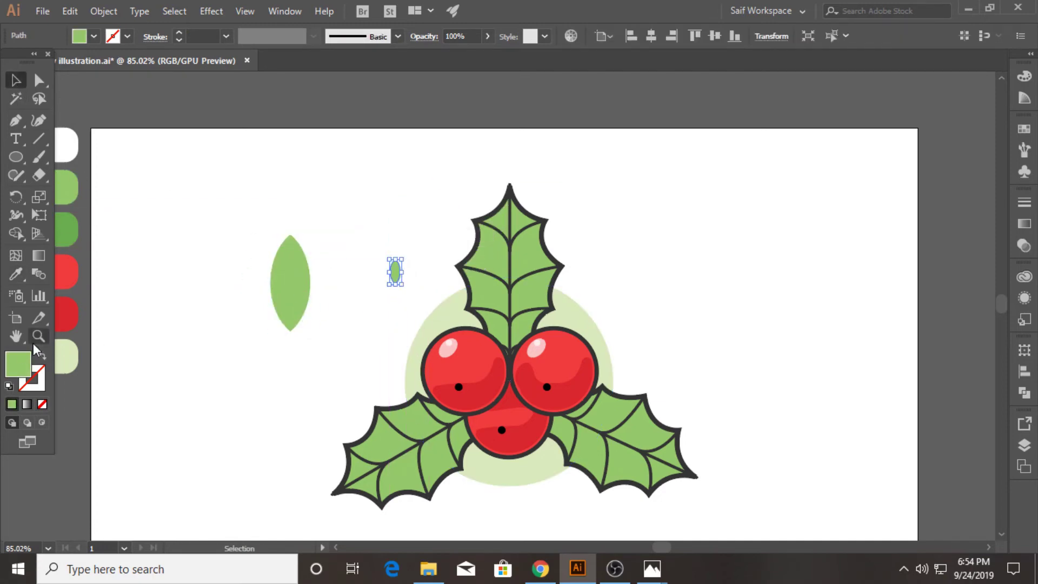
# Place small leaf copies near the holly sprig
pyautogui.press('z')
pyautogui.click(406, 295)
pyautogui.click(16, 80)
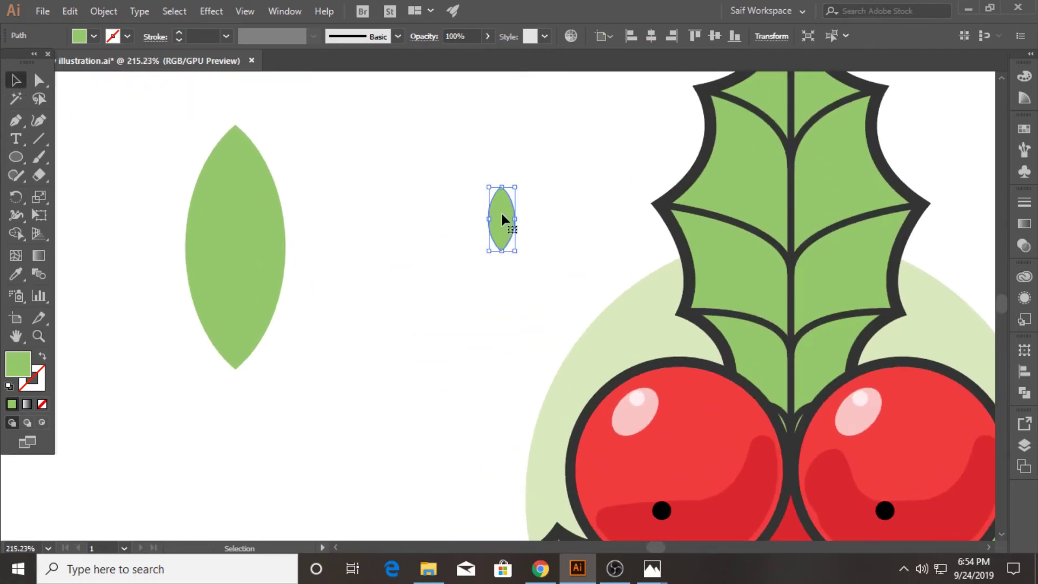
pyautogui.moveTo(500, 213)
pyautogui.mouseDown()
pyautogui.moveTo(543, 120)
pyautogui.moveTo(503, 226)
pyautogui.moveTo(445, 293)
pyautogui.moveTo(513, 284)
pyautogui.moveTo(475, 274)
pyautogui.moveTo(477, 300)
pyautogui.mouseUp()
# Draw small circles beside the leaves as red dots in the berry's red, without outline
pyautogui.press('l')
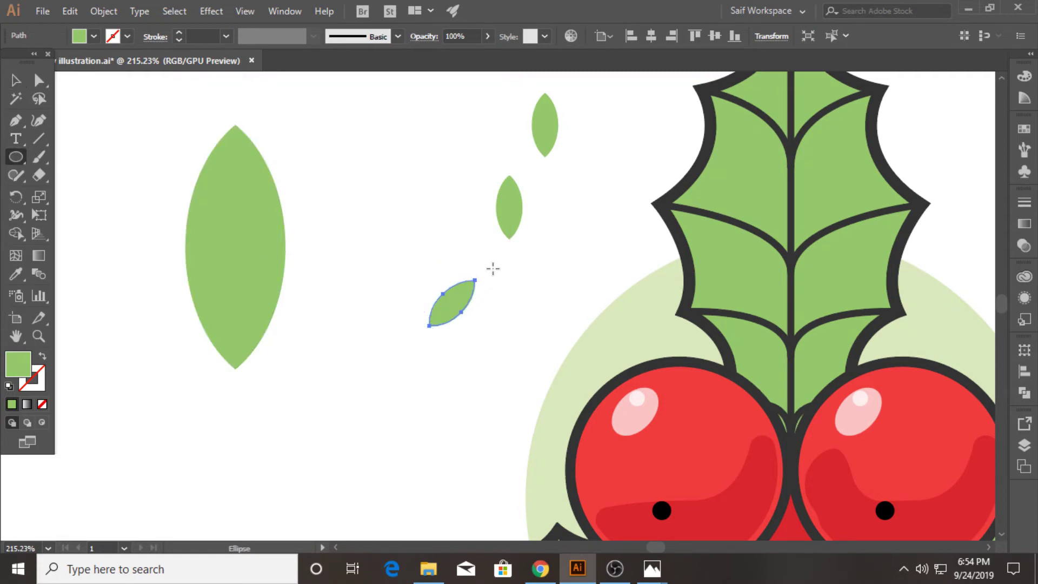
pyautogui.moveTo(495, 266)
pyautogui.mouseDown()
pyautogui.moveTo(481, 251)
pyautogui.moveTo(532, 271)
pyautogui.moveTo(505, 282)
pyautogui.mouseUp()
pyautogui.keyDown('shift'); pyautogui.click(485, 267); pyautogui.keyUp('shift')
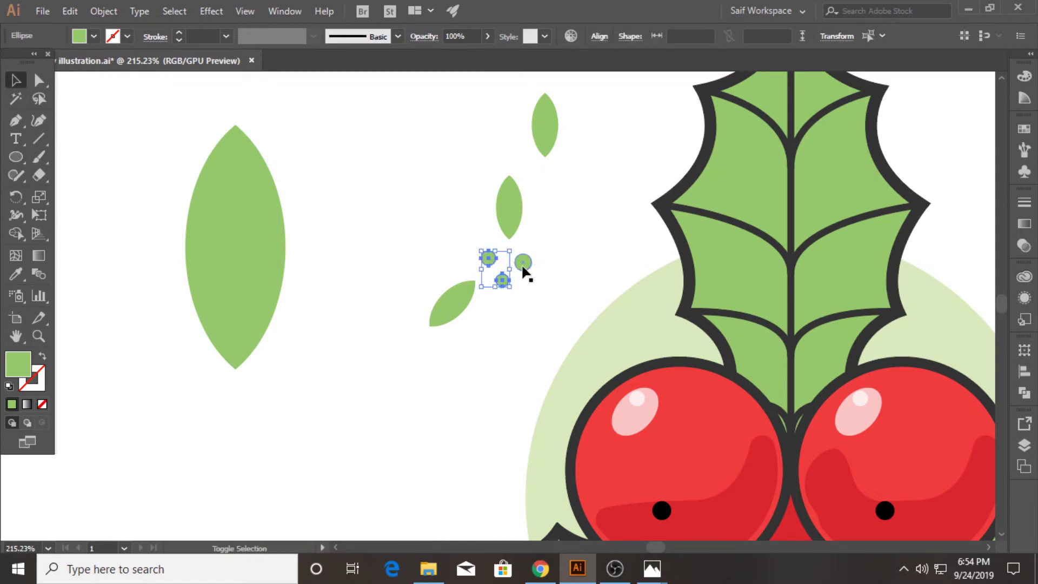
pyautogui.click(14, 276)
pyautogui.click(621, 431)
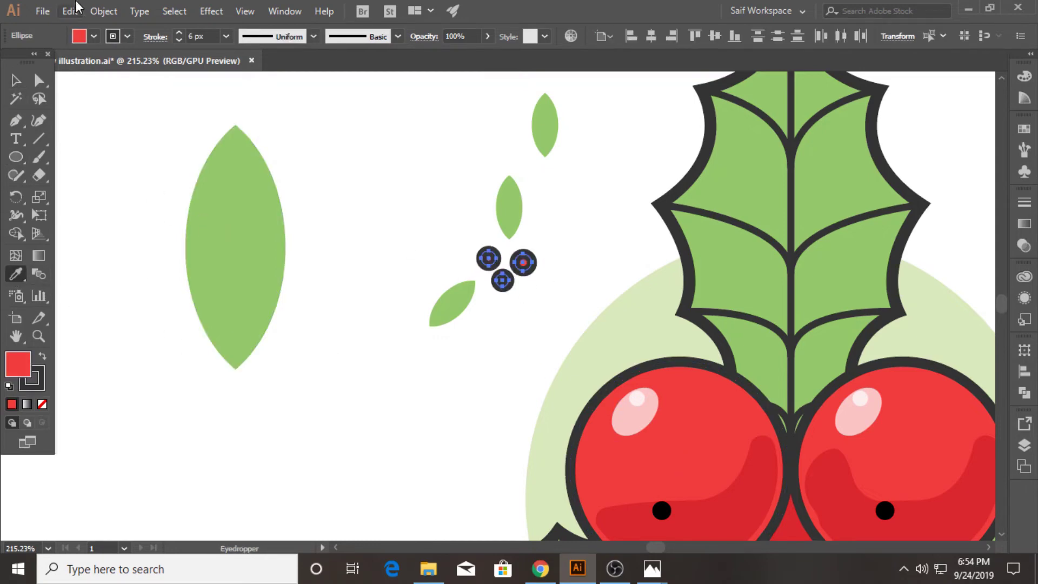
pyautogui.click(93, 36)
pyautogui.press('Escape')
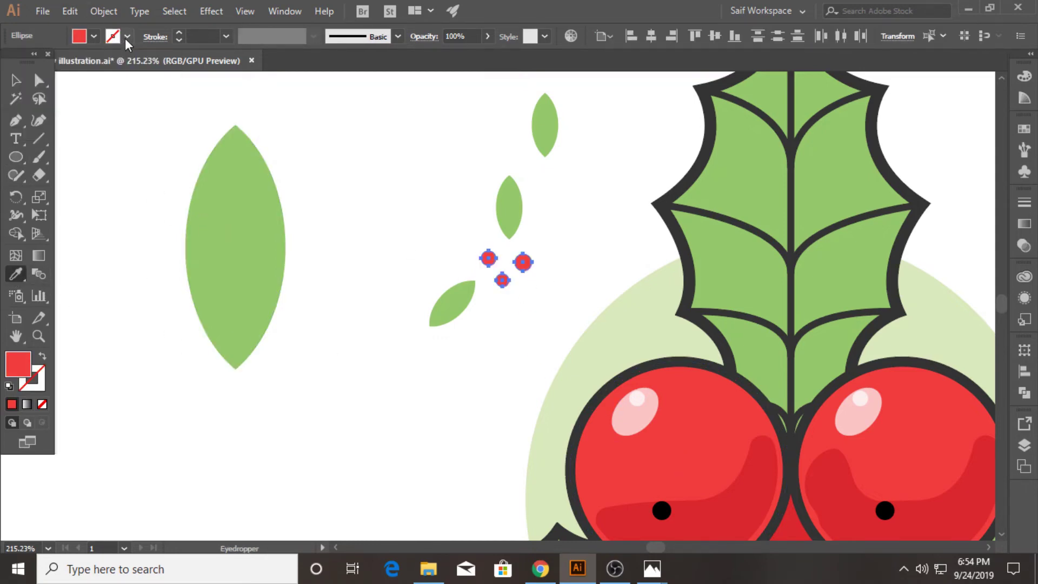
# Delete the large leaf
pyautogui.press('v')
pyautogui.click(254, 210)
pyautogui.press('Delete')
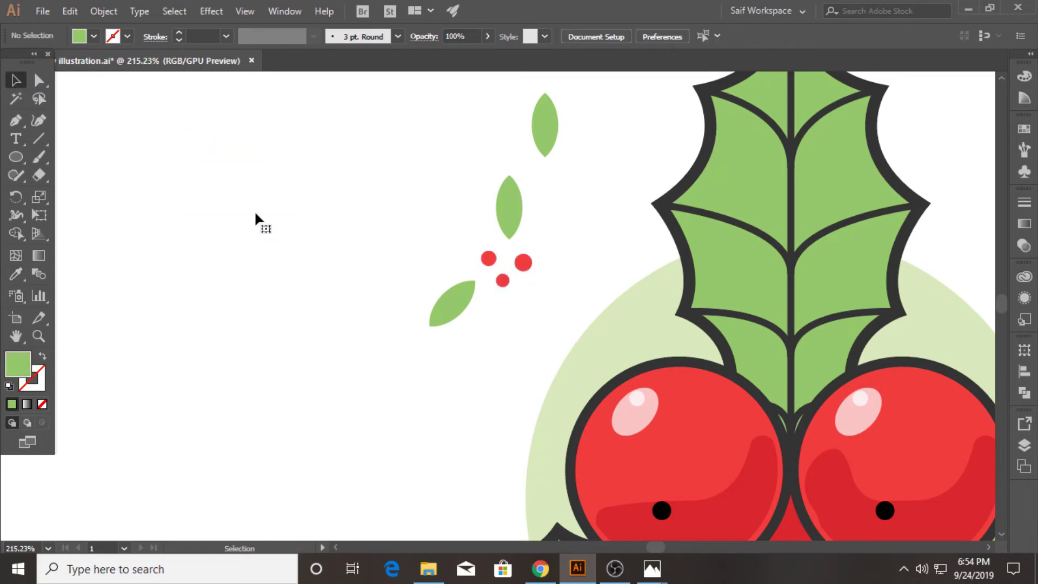
# Scatter rotated copies of the small leaves and red dots around the upper and lower left
pyautogui.moveTo(508, 189); pyautogui.dragTo(278, 149)
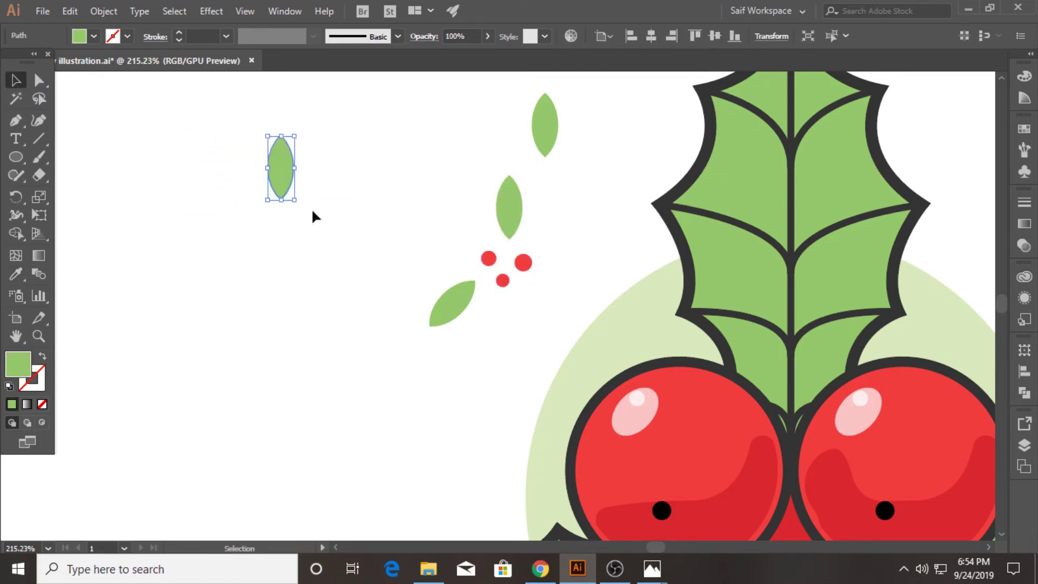
pyautogui.moveTo(313, 215); pyautogui.dragTo(358, 174)
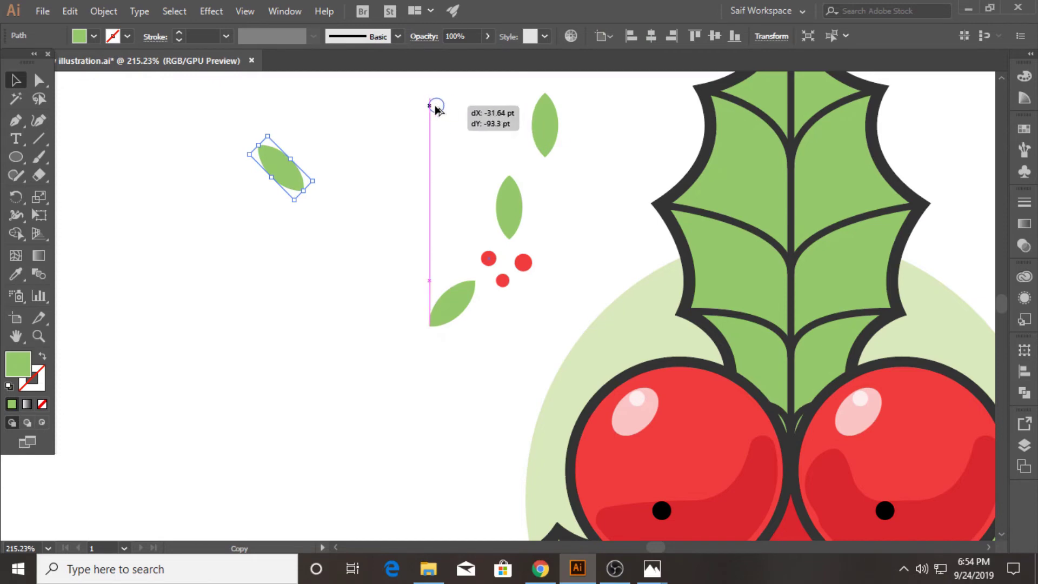
pyautogui.moveTo(463, 125); pyautogui.dragTo(436, 105)
pyautogui.moveTo(264, 156); pyautogui.dragTo(223, 339)
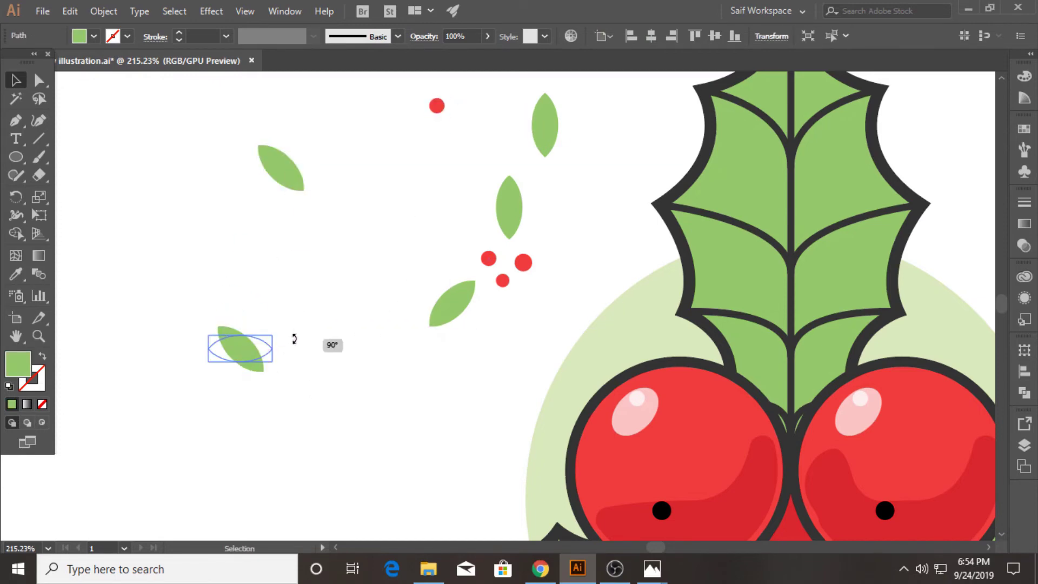
pyautogui.moveTo(303, 318); pyautogui.dragTo(306, 314)
pyautogui.moveTo(249, 352)
pyautogui.mouseDown()
pyautogui.moveTo(250, 463)
pyautogui.moveTo(262, 399)
pyautogui.mouseUp()
pyautogui.moveTo(499, 283)
pyautogui.mouseDown()
pyautogui.moveTo(225, 398)
pyautogui.moveTo(216, 412)
pyautogui.mouseUp()
# Add more small leaf copies and another red dot across the left side
pyautogui.press('z')
pyautogui.moveTo(569, 339)
pyautogui.mouseDown()
pyautogui.moveTo(489, 378)
pyautogui.moveTo(440, 305)
pyautogui.mouseUp()
pyautogui.click(25, 84)
pyautogui.moveTo(413, 190)
pyautogui.mouseDown()
pyautogui.moveTo(453, 294)
pyautogui.moveTo(466, 293)
pyautogui.moveTo(440, 326)
pyautogui.mouseUp()
pyautogui.moveTo(492, 230)
pyautogui.mouseDown()
pyautogui.moveTo(452, 309)
pyautogui.moveTo(463, 308)
pyautogui.mouseUp()
pyautogui.click(411, 349)
# Enlarge the pale green background circle proportionally
pyautogui.click(503, 328)
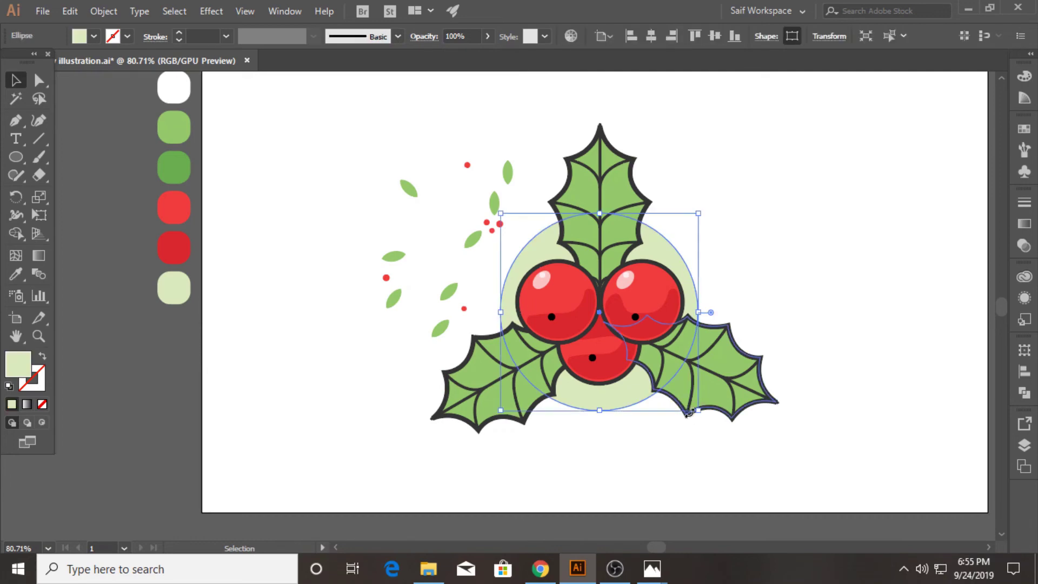
pyautogui.moveTo(688, 413); pyautogui.dragTo(726, 437)
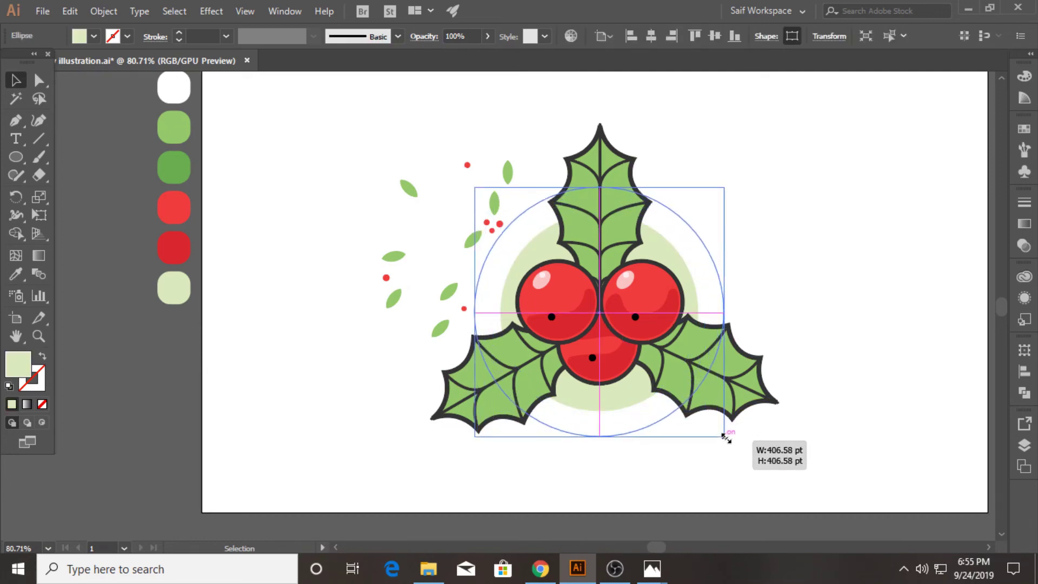
pyautogui.moveTo(725, 438); pyautogui.dragTo(725, 436)
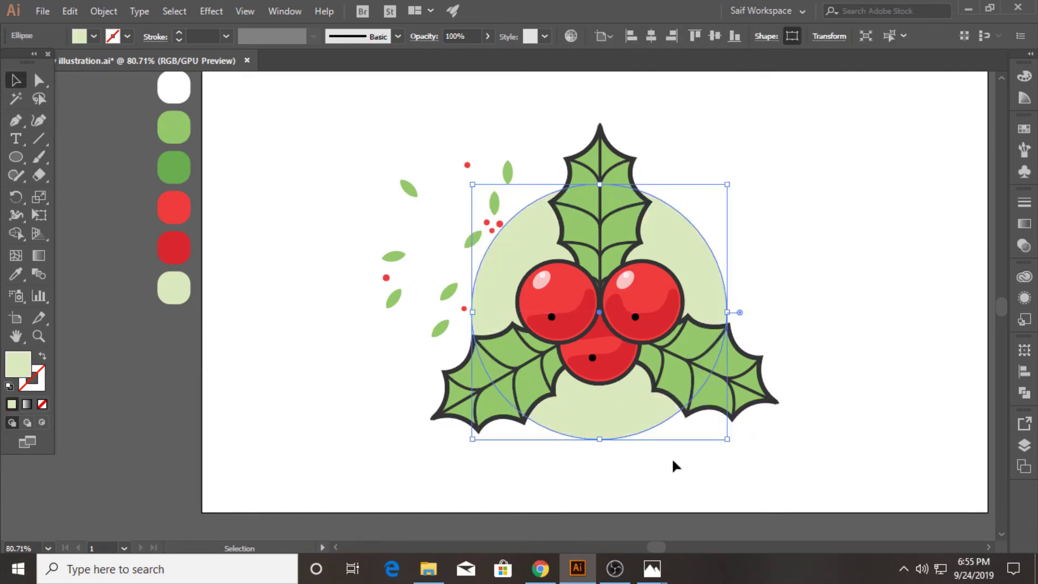
pyautogui.click(690, 453)
pyautogui.moveTo(354, 150); pyautogui.dragTo(451, 240)
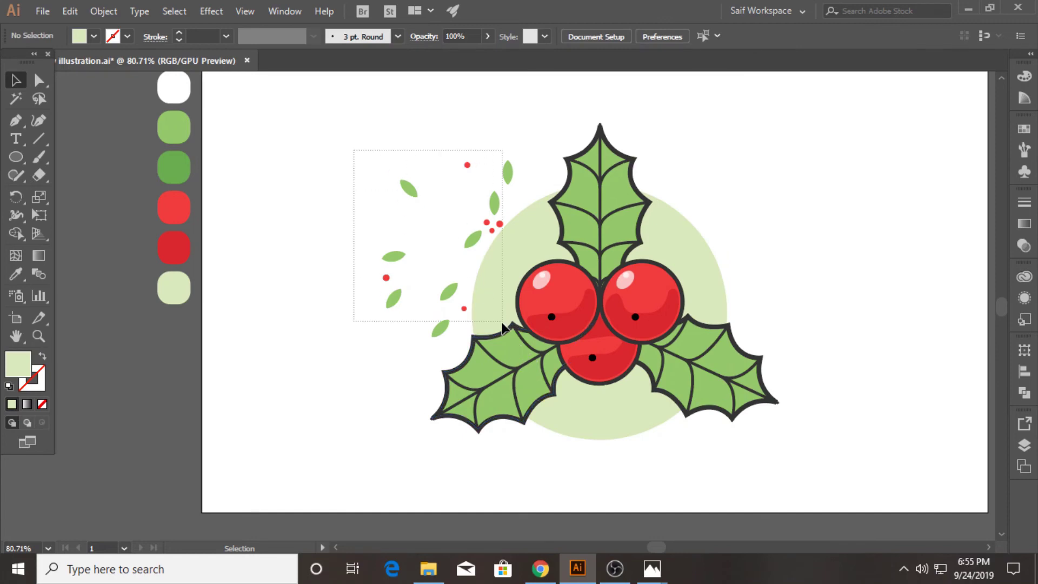
# Copy the left scattered leaves and dots to the right of the holly, rotated about 90°
pyautogui.moveTo(512, 323); pyautogui.dragTo(475, 389)
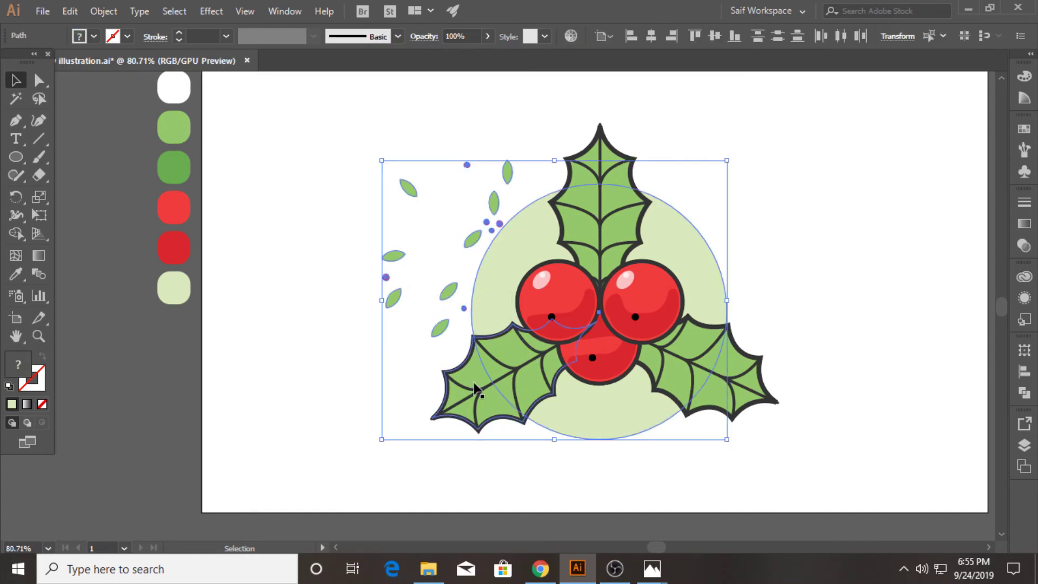
pyautogui.keyDown('shift'); pyautogui.click(562, 422); pyautogui.keyUp('shift')
pyautogui.moveTo(492, 222); pyautogui.dragTo(803, 209)
pyautogui.click(829, 161)
pyautogui.hotkey('ctrl', 'z')
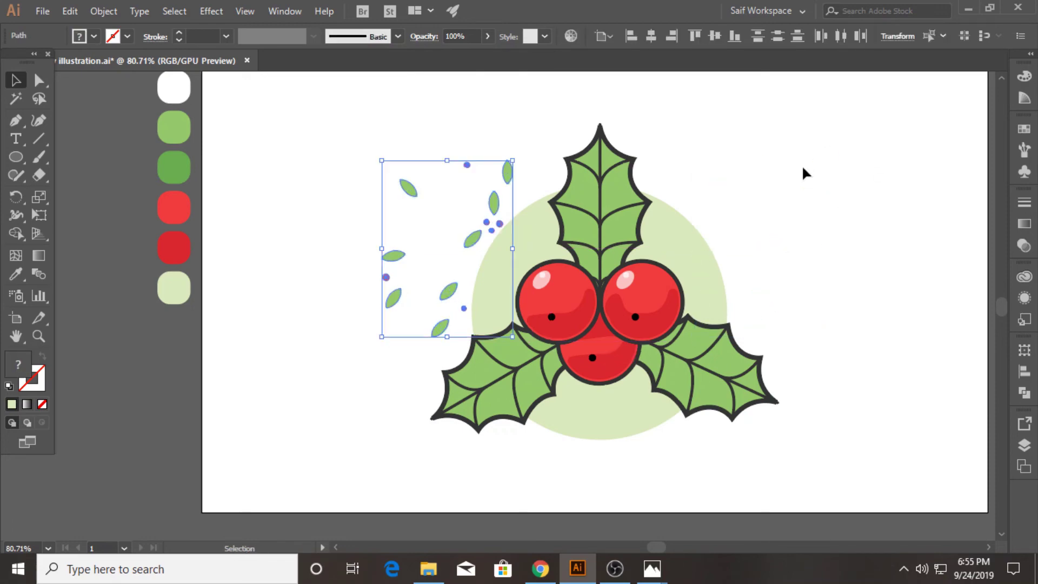
pyautogui.moveTo(470, 232); pyautogui.dragTo(765, 228)
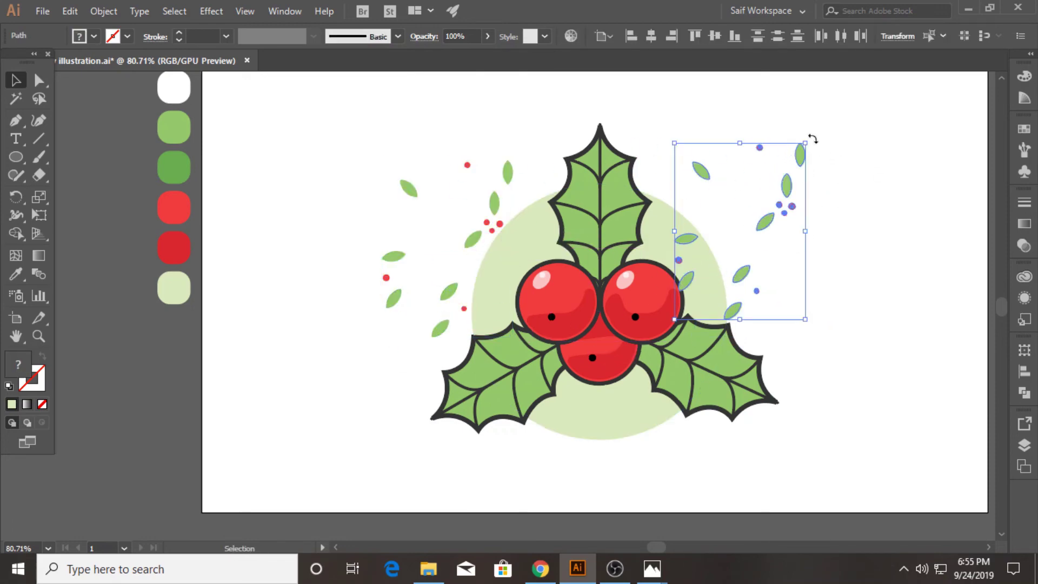
pyautogui.moveTo(821, 149)
pyautogui.mouseDown()
pyautogui.moveTo(696, 285)
pyautogui.moveTo(727, 282)
pyautogui.mouseUp()
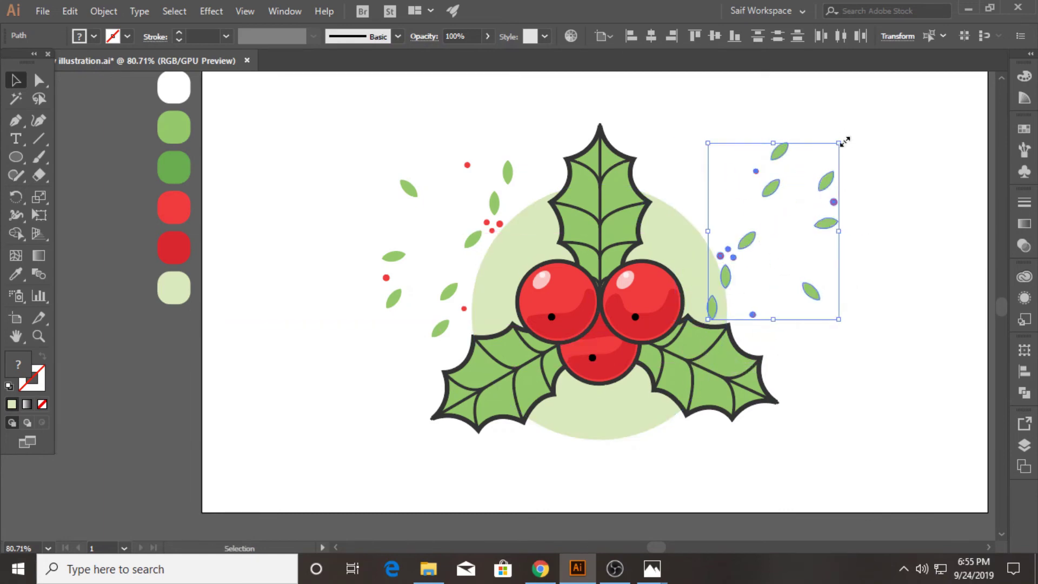
pyautogui.moveTo(844, 142); pyautogui.dragTo(795, 116)
pyautogui.moveTo(765, 196); pyautogui.dragTo(740, 242)
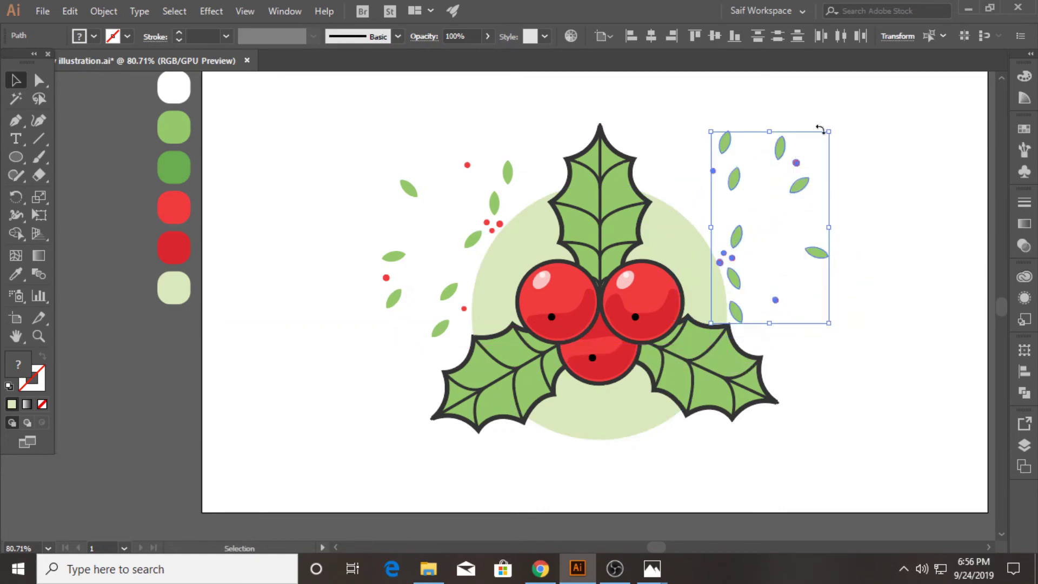
pyautogui.moveTo(820, 129); pyautogui.dragTo(780, 104)
pyautogui.moveTo(746, 267)
pyautogui.mouseDown()
pyautogui.moveTo(712, 249)
pyautogui.moveTo(722, 257)
pyautogui.mouseUp()
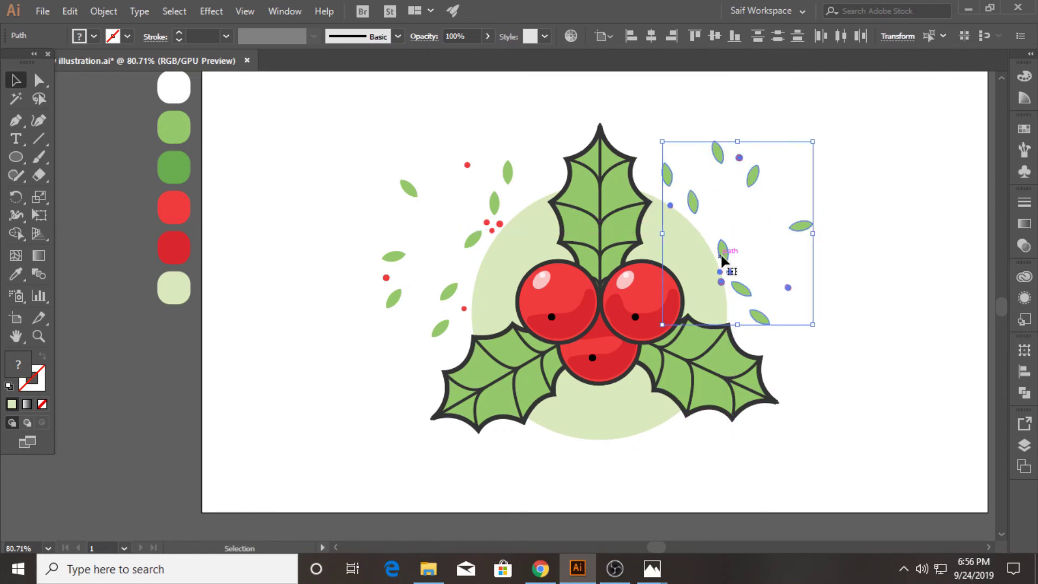
pyautogui.click(793, 198)
# Add extra copies of a single leaf further right
pyautogui.moveTo(800, 226)
pyautogui.mouseDown()
pyautogui.moveTo(725, 205)
pyautogui.moveTo(759, 230)
pyautogui.mouseUp()
pyautogui.click(748, 226)
pyautogui.click(372, 163)
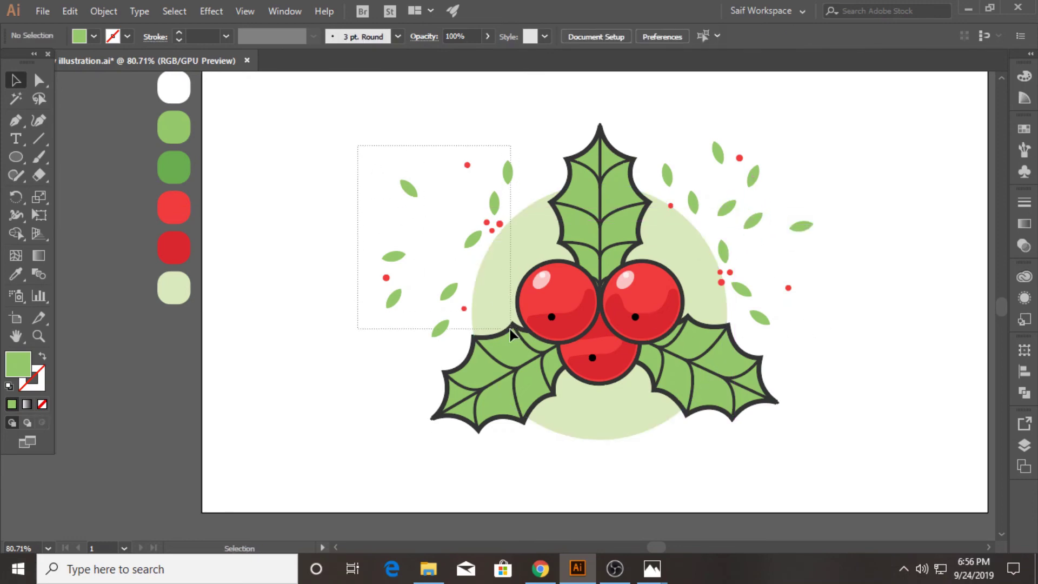
# Copy the scattered leaves and dots below the berries, rotated 90° beneath the holly
pyautogui.moveTo(510, 333); pyautogui.dragTo(488, 385)
pyautogui.keyDown('shift'); pyautogui.click(476, 388); pyautogui.keyUp('shift')
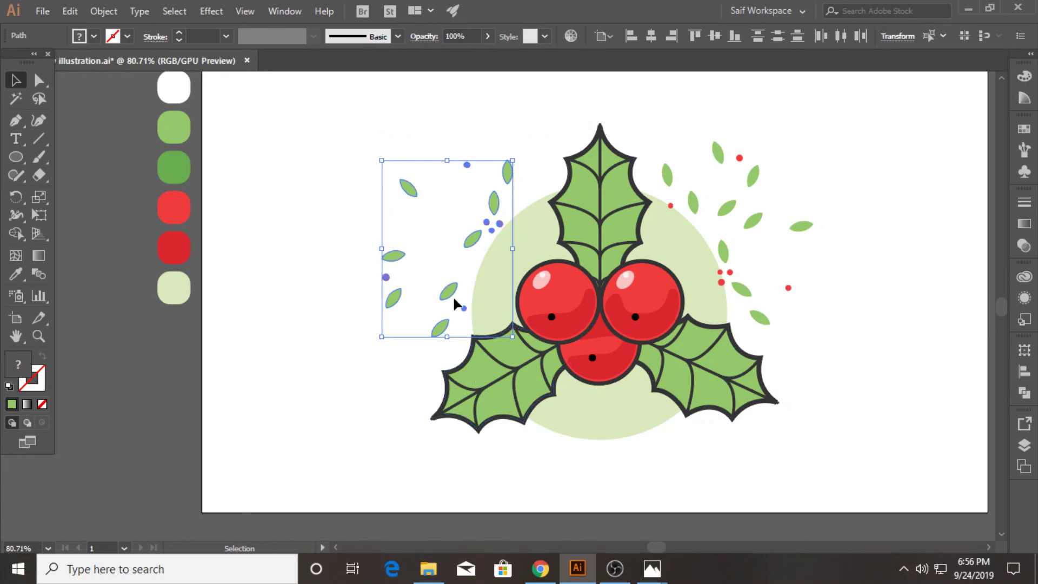
pyautogui.moveTo(454, 302); pyautogui.dragTo(621, 454)
pyautogui.moveTo(695, 503); pyautogui.dragTo(746, 297)
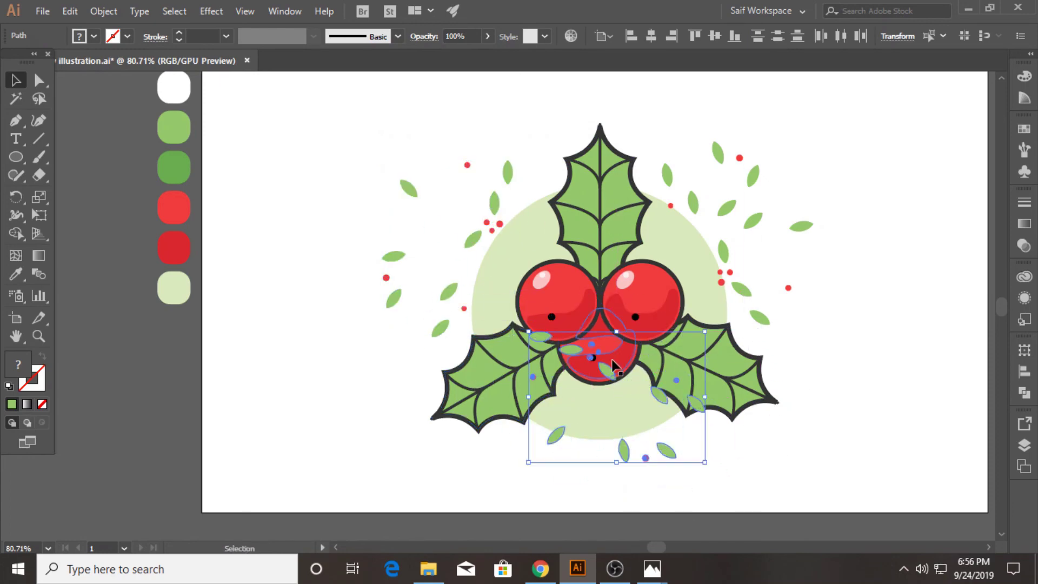
pyautogui.moveTo(605, 373); pyautogui.dragTo(607, 468)
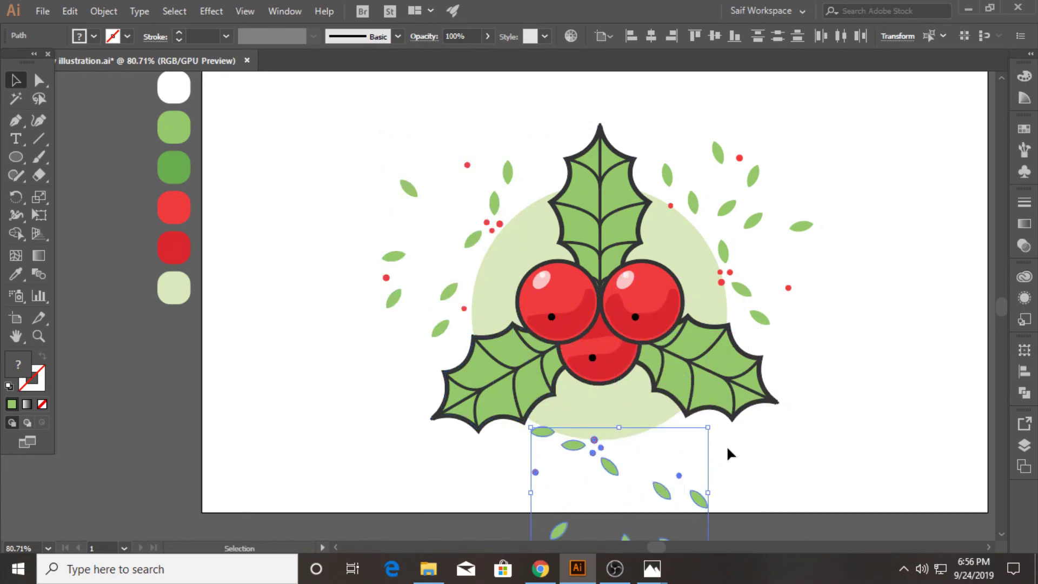
pyautogui.scroll(-3, 727, 448)
pyautogui.moveTo(705, 358); pyautogui.dragTo(743, 297)
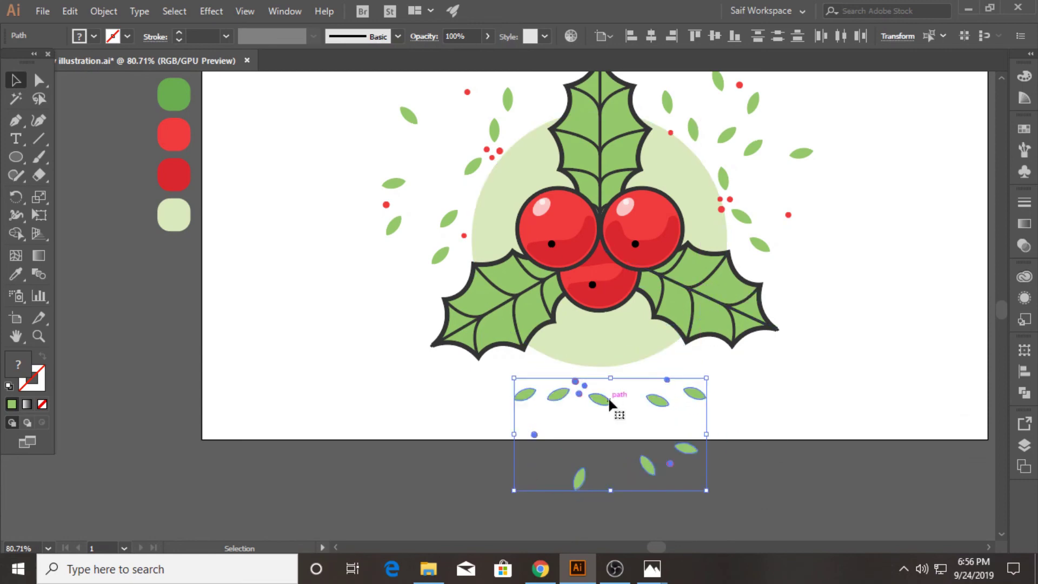
pyautogui.moveTo(605, 397); pyautogui.dragTo(598, 381)
pyautogui.click(723, 400)
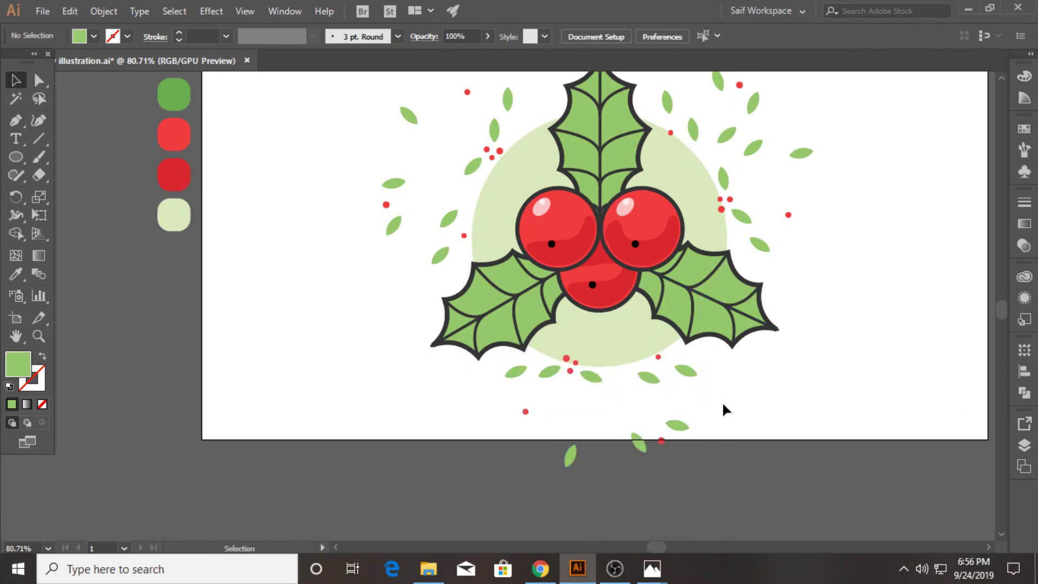
pyautogui.click(38, 336)
pyautogui.hotkey('ctrl', '-')
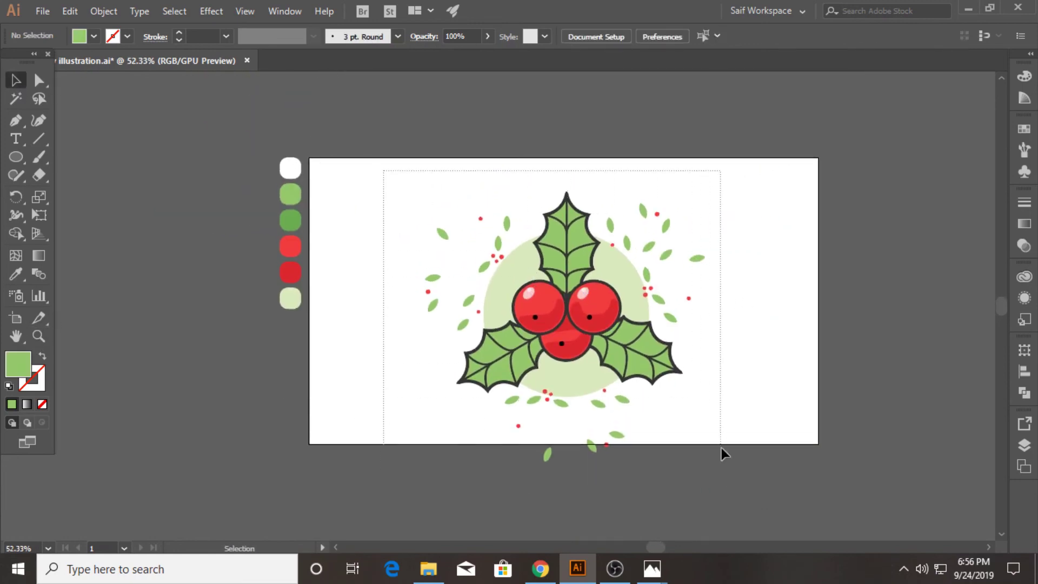
# Scale down all the holly artwork and centre it horizontally and vertically on the artboard
pyautogui.hotkey('ctrl', 'a')
pyautogui.moveTo(707, 457); pyautogui.dragTo(690, 447)
pyautogui.moveTo(587, 318); pyautogui.dragTo(579, 282)
pyautogui.click(604, 36)
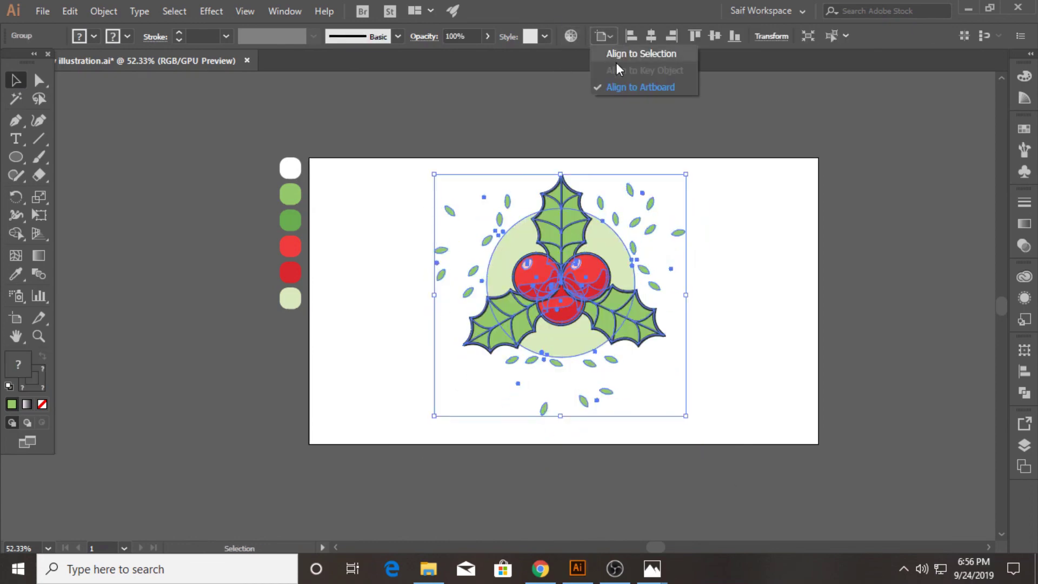
pyautogui.click(651, 35)
pyautogui.click(713, 36)
pyautogui.click(731, 239)
pyautogui.moveTo(16, 156); pyautogui.dragTo(50, 157)
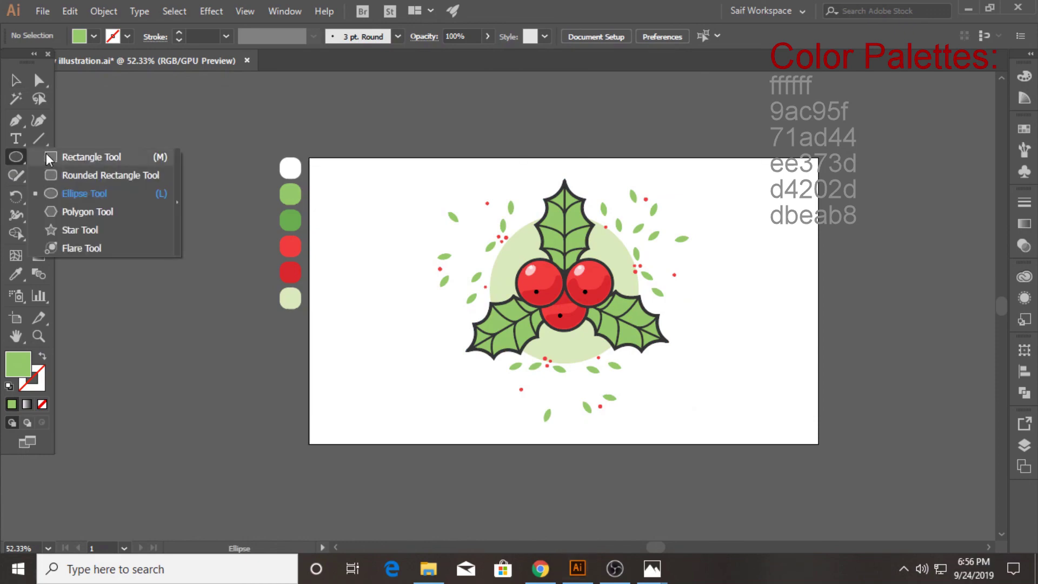
pyautogui.click(50, 157)
# Draw an artboard-sized rectangle filled with the white swatch
pyautogui.moveTo(308, 158); pyautogui.dragTo(818, 443)
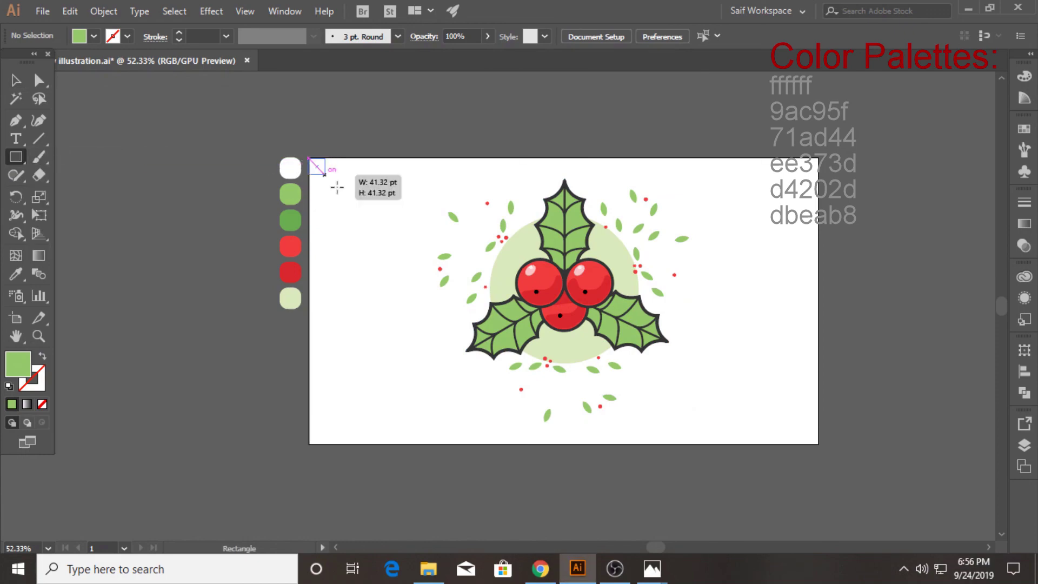
pyautogui.click(16, 274)
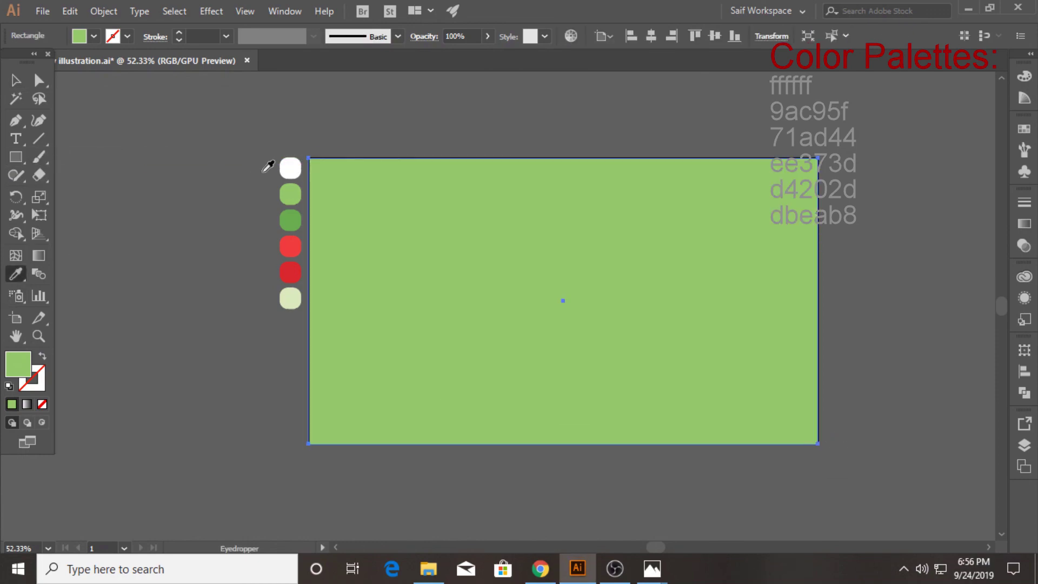
pyautogui.click(291, 168)
# Send the white rectangle behind the holly artwork and zoom in on the result
pyautogui.press('v')
pyautogui.rightClick(452, 317)
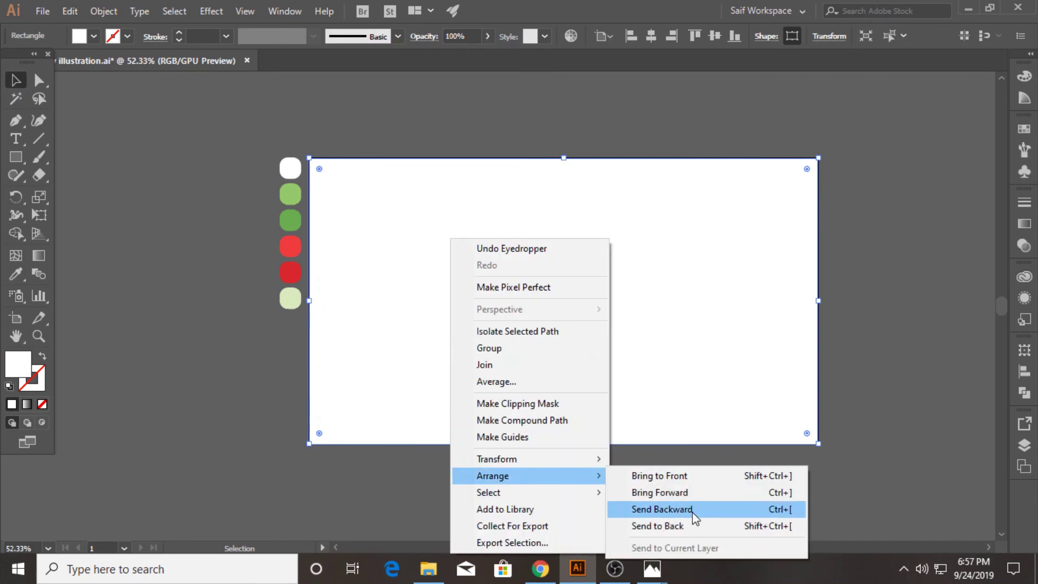
pyautogui.click(690, 510)
pyautogui.click(862, 362)
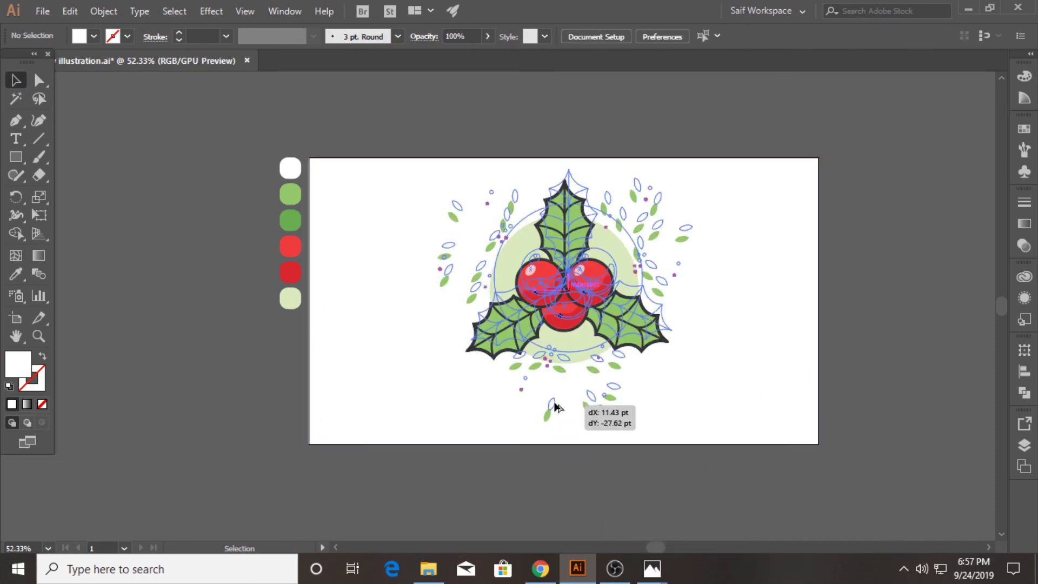
pyautogui.hotkey('ctrl', 'a')
pyautogui.click(912, 310)
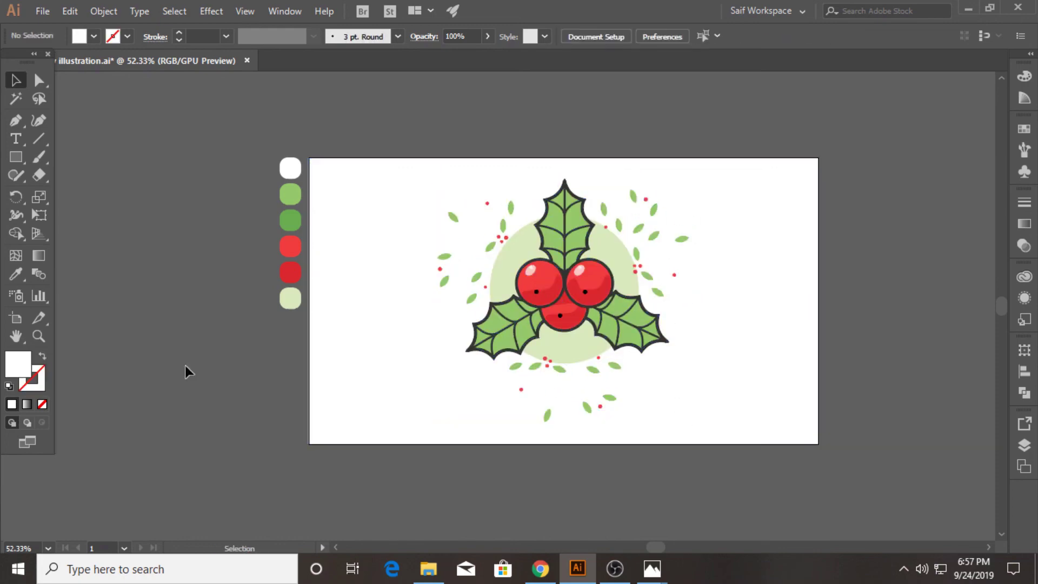
pyautogui.click(584, 286)
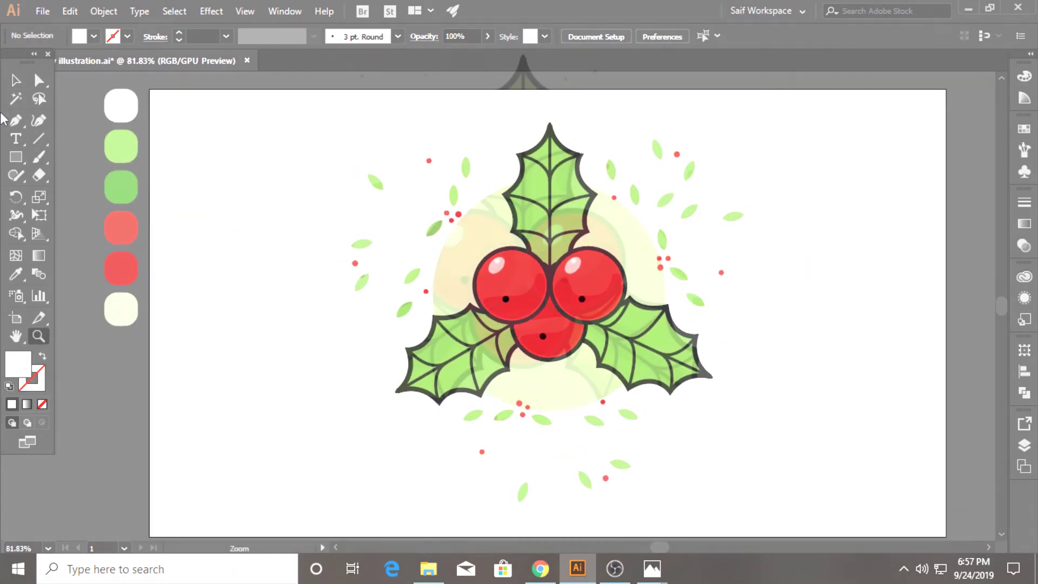